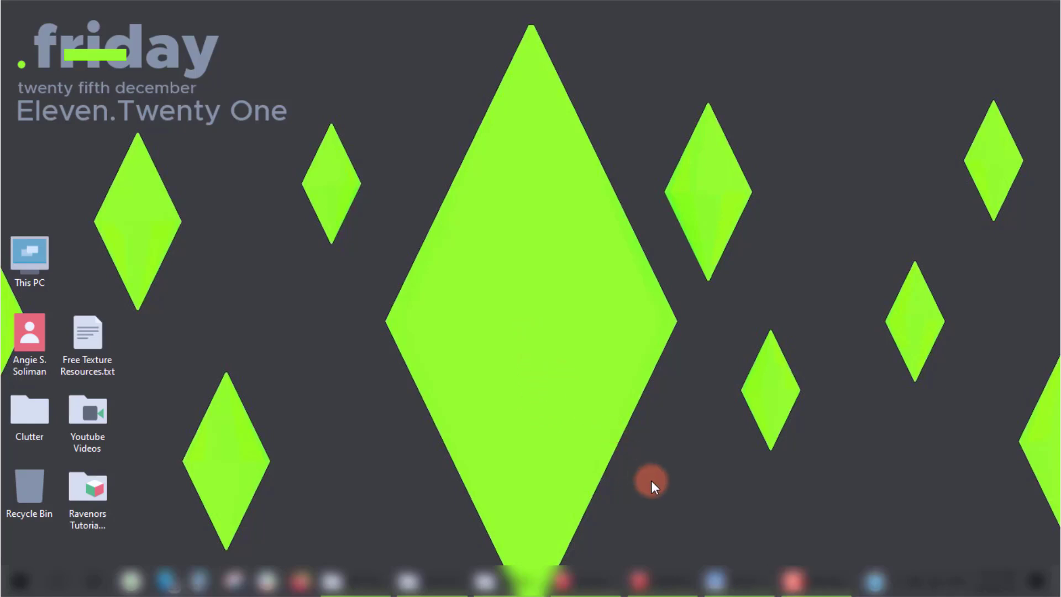
# - In VRay Fur Uses, show the Futon, Patterned Pillow, Planter, Regular Rug, Shag Rug, Toy and White Pillow layers
pyautogui.click(587, 521)
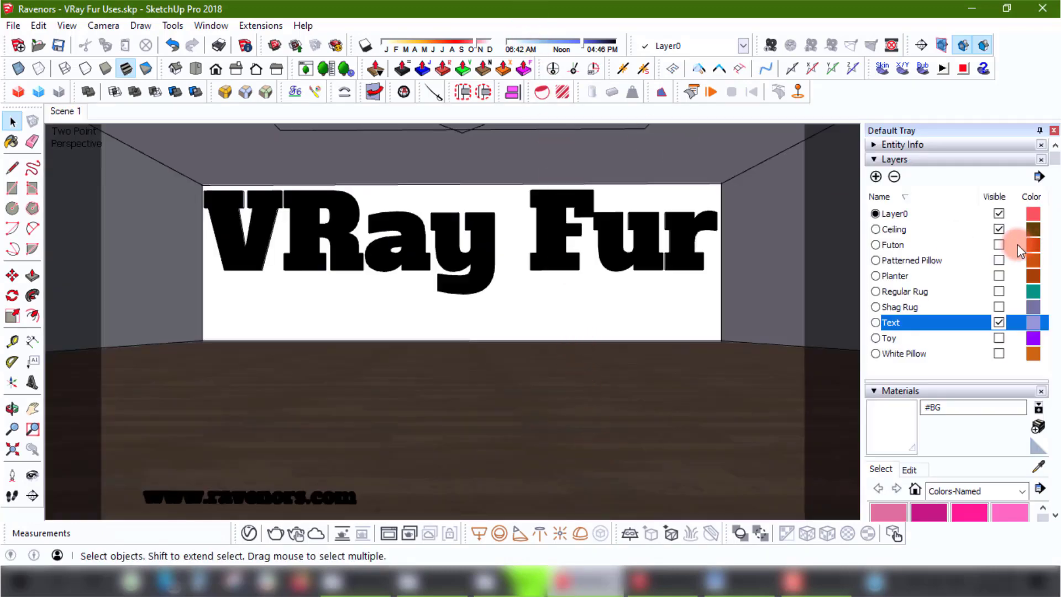
pyautogui.click(999, 244)
pyautogui.click(998, 260)
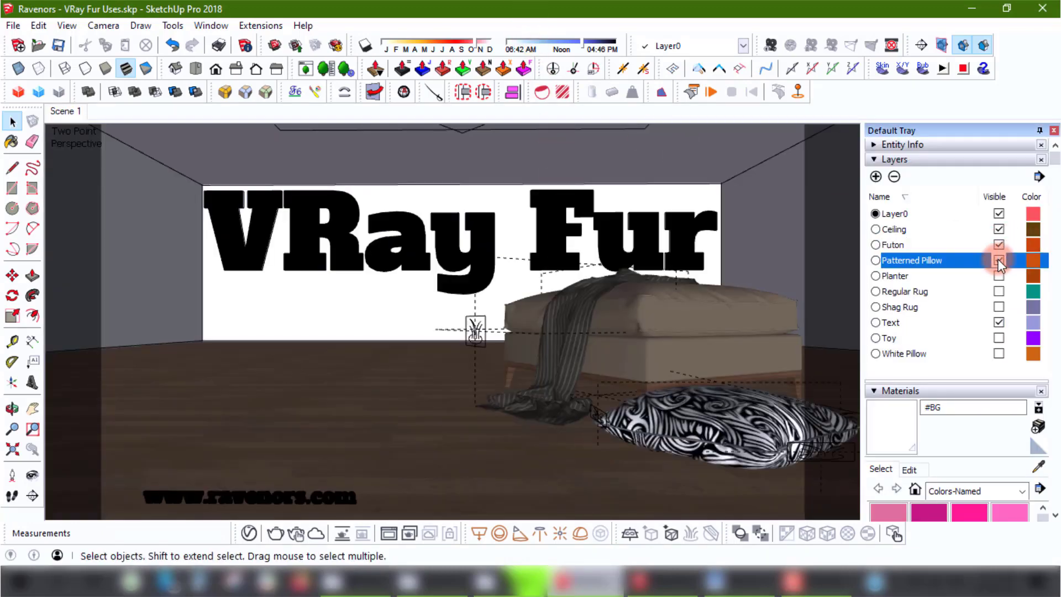
pyautogui.click(999, 275)
pyautogui.click(998, 291)
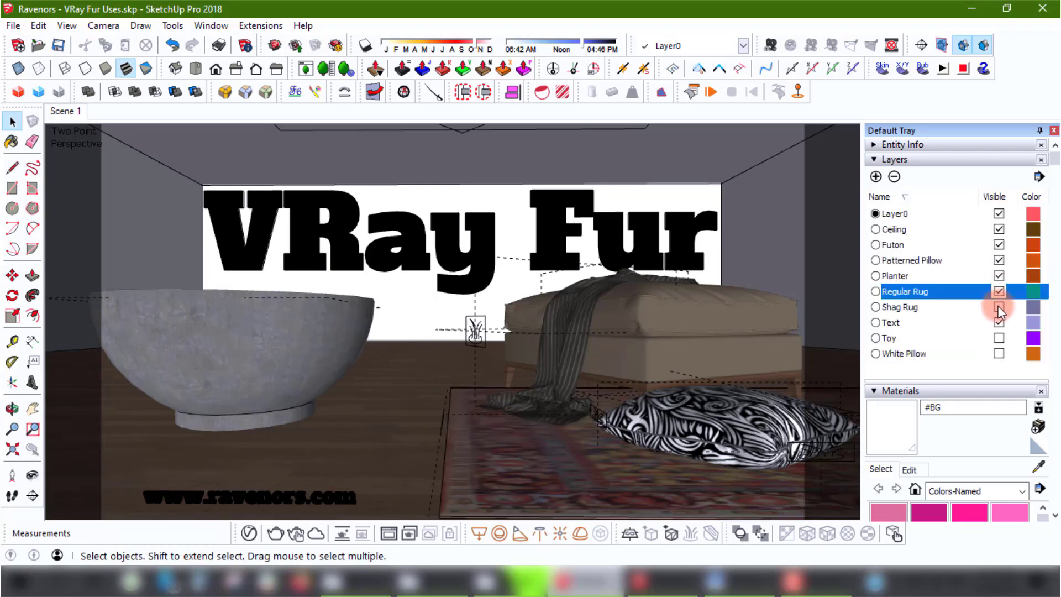
pyautogui.click(999, 306)
pyautogui.click(999, 338)
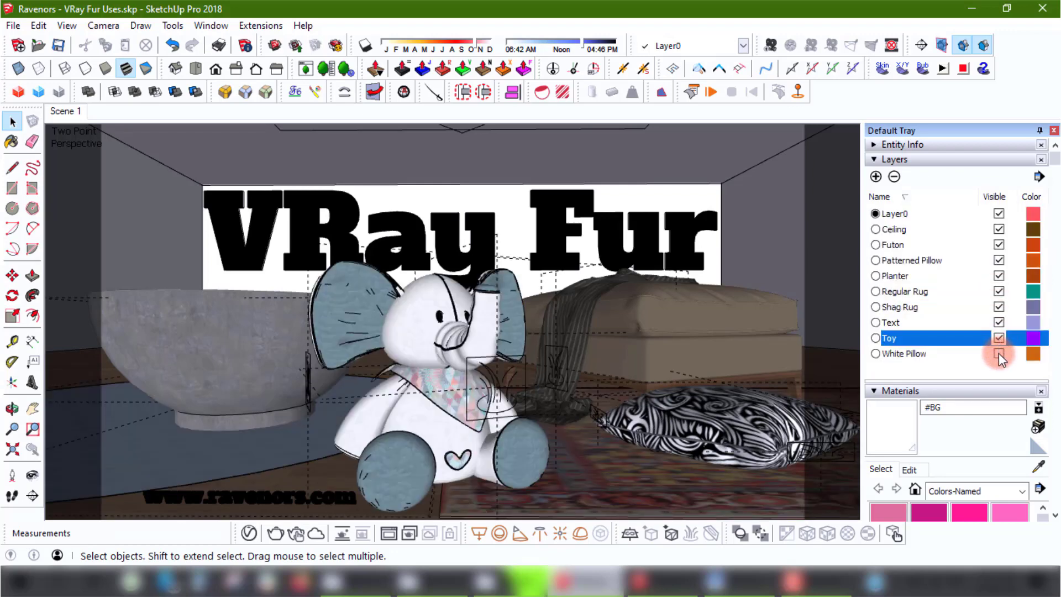
pyautogui.click(999, 353)
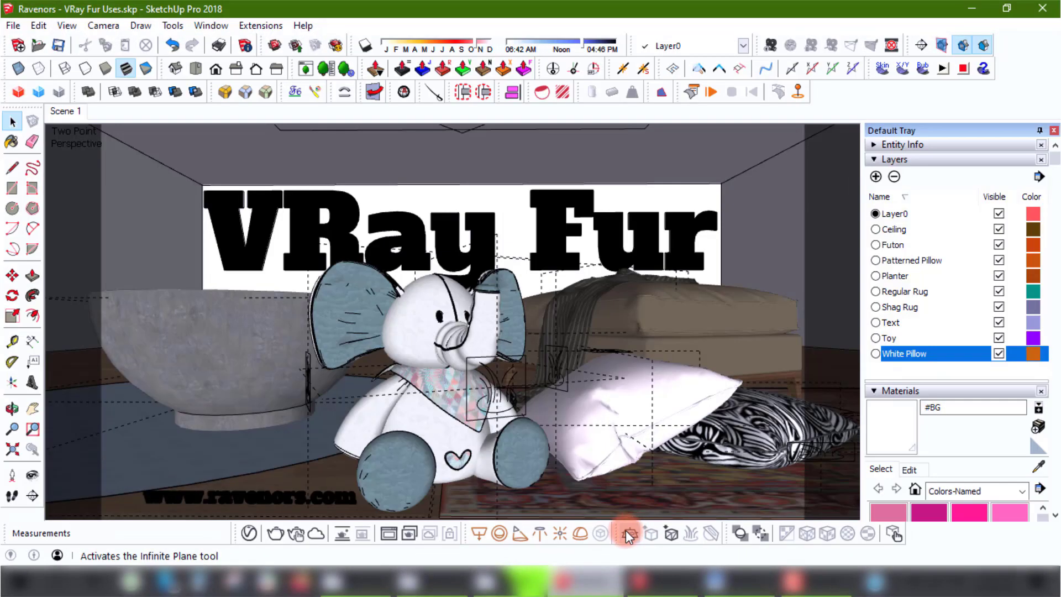
# - Undock the V-Ray Objects toolbar so it floats over the room viewport
pyautogui.moveTo(629, 537); pyautogui.dragTo(476, 253)
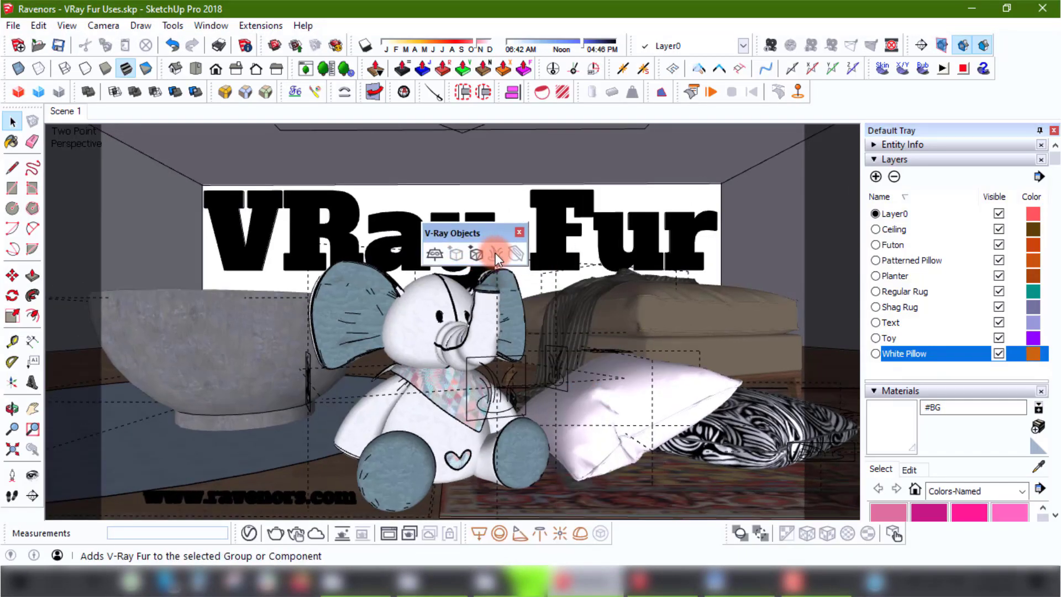
pyautogui.click(248, 533)
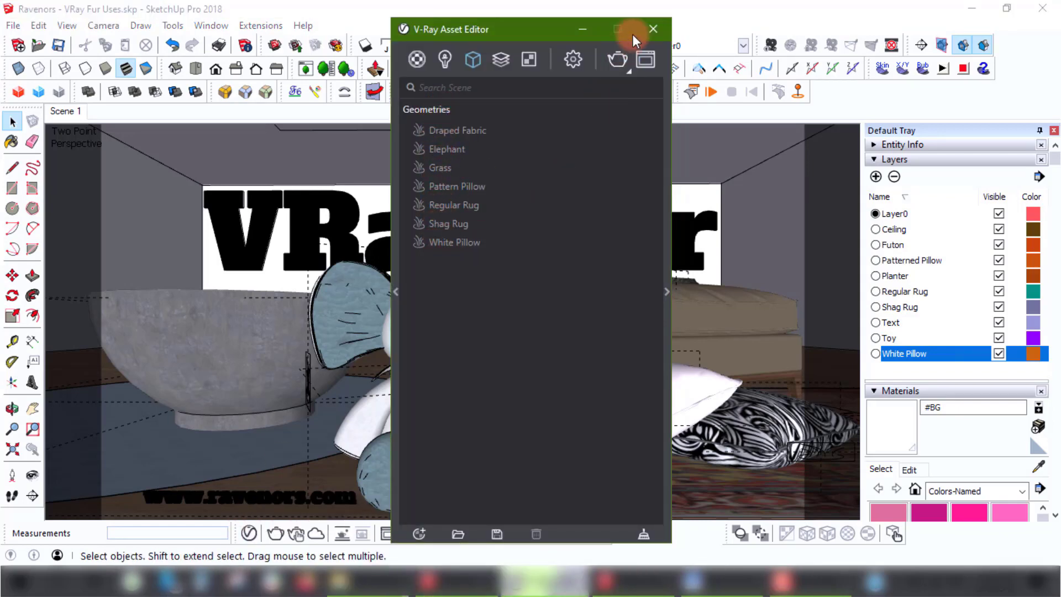
pyautogui.click(653, 29)
pyautogui.click(491, 397)
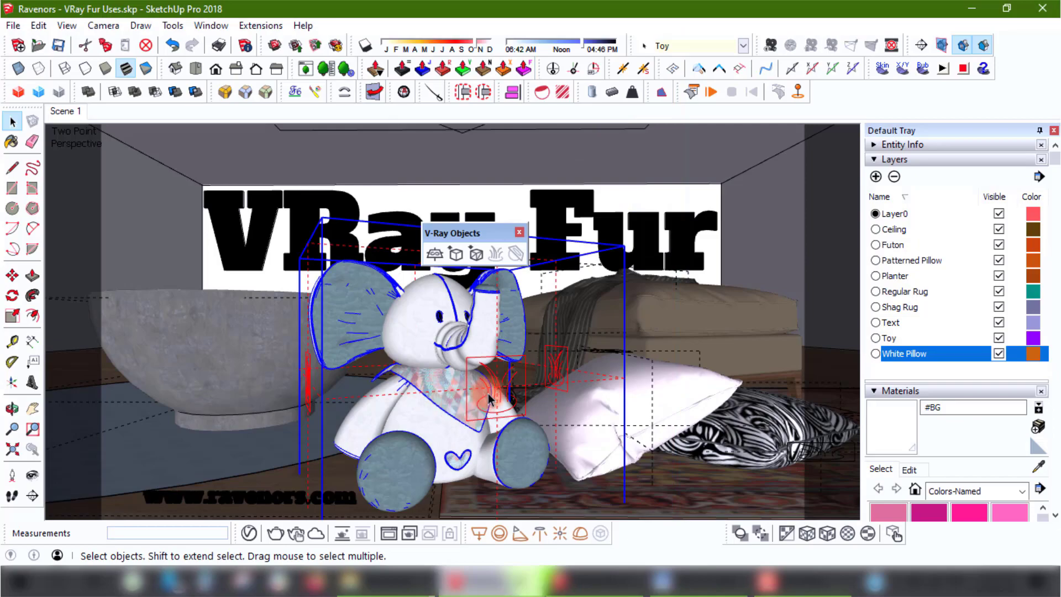
pyautogui.moveTo(492, 396); pyautogui.dragTo(535, 392, button='middle')
pyautogui.press('space')
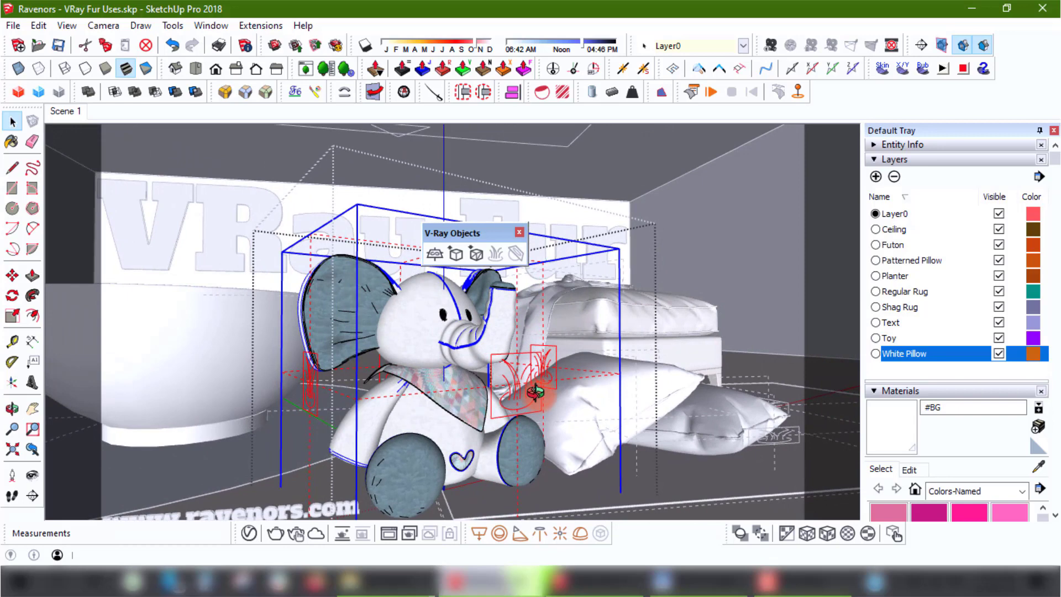
pyautogui.click(728, 207)
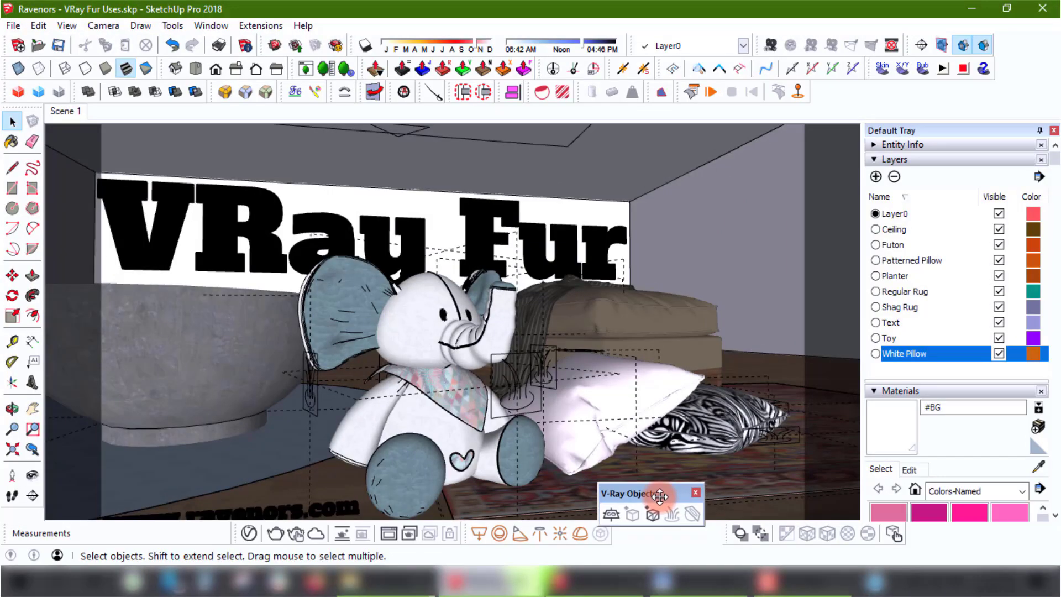
pyautogui.moveTo(646, 490); pyautogui.dragTo(668, 527)
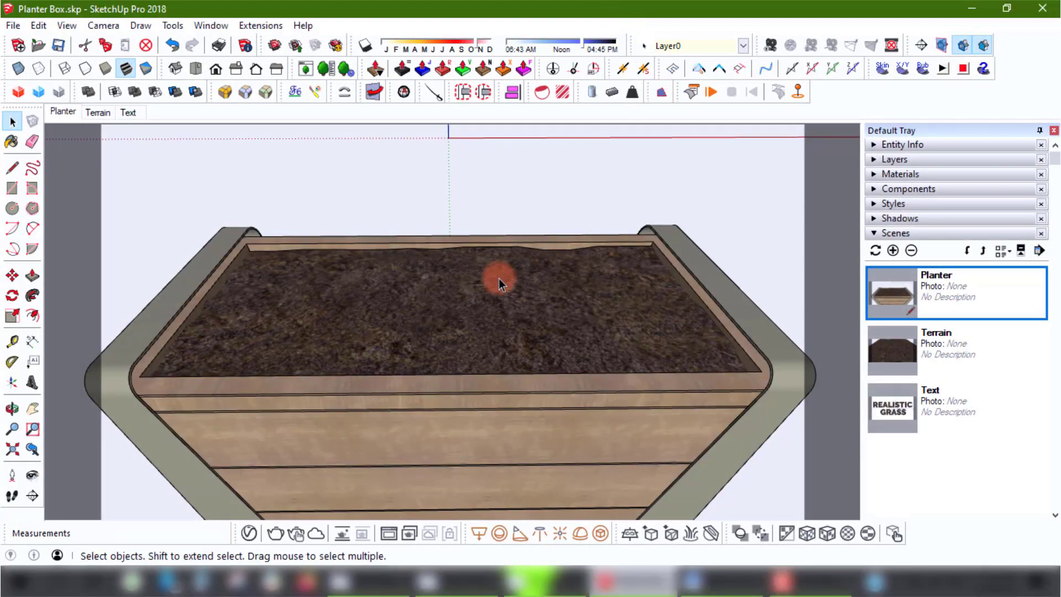
# - Select the soil group inside the planter and move it up about 90 mm
pyautogui.click(499, 283)
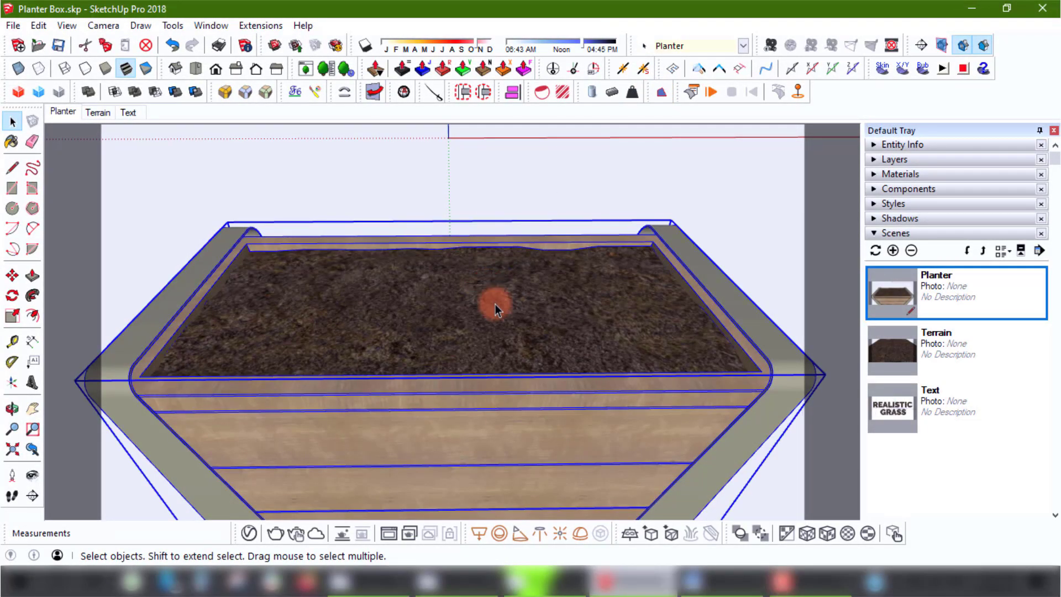
pyautogui.doubleClick(497, 305)
pyautogui.click(777, 335)
pyautogui.click(616, 338)
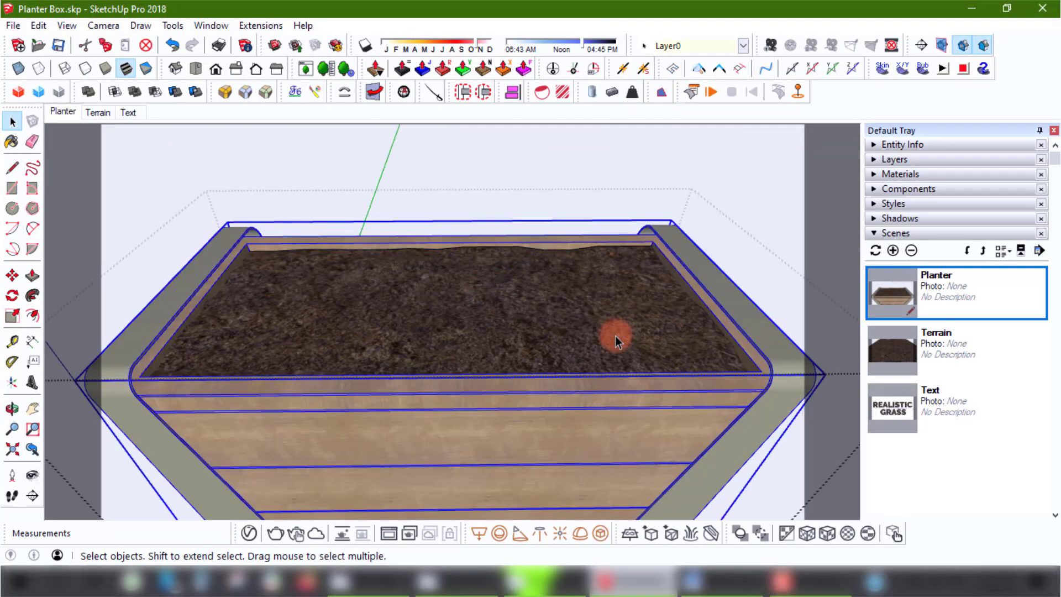
pyautogui.click(314, 323)
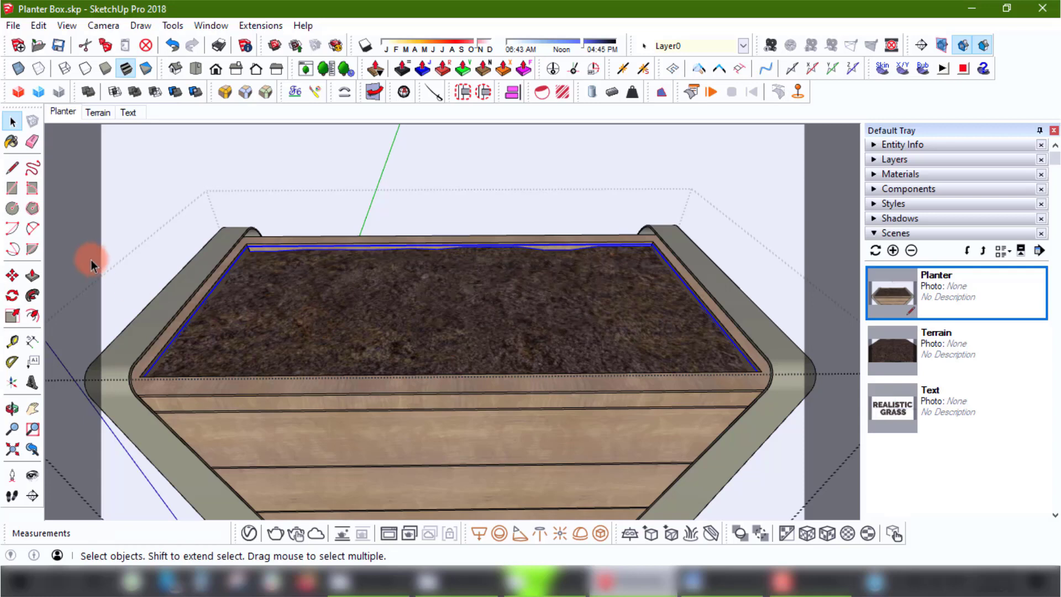
pyautogui.click(12, 274)
pyautogui.click(440, 298)
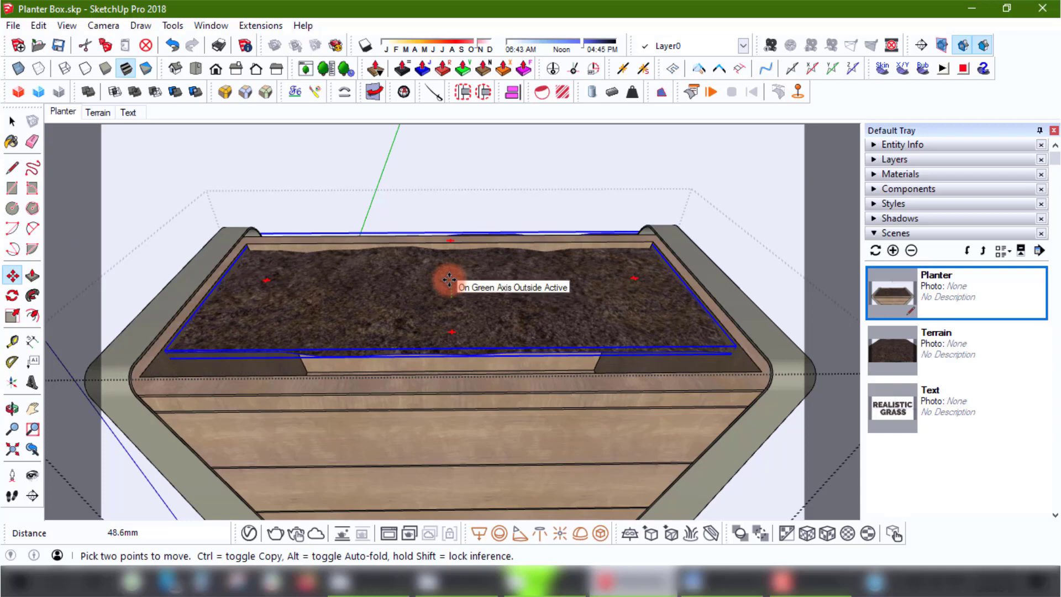
pyautogui.click(457, 238)
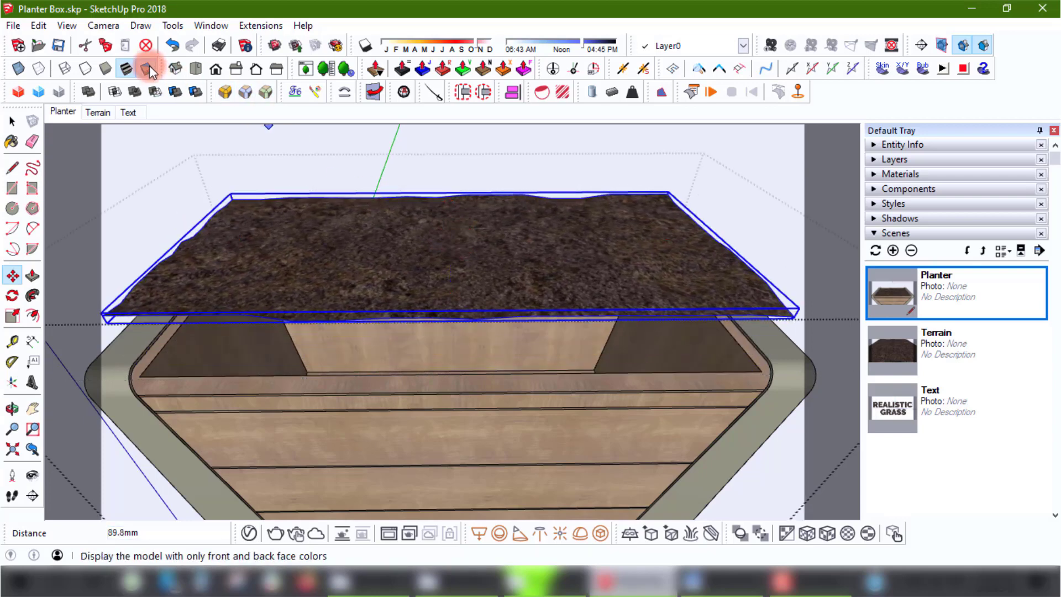
# - View the raised uneven soil in Monochrome, then return to the Planter scene
pyautogui.click(146, 69)
pyautogui.click(16, 123)
pyautogui.moveTo(279, 277); pyautogui.dragTo(251, 237, button='middle')
pyautogui.click(13, 121)
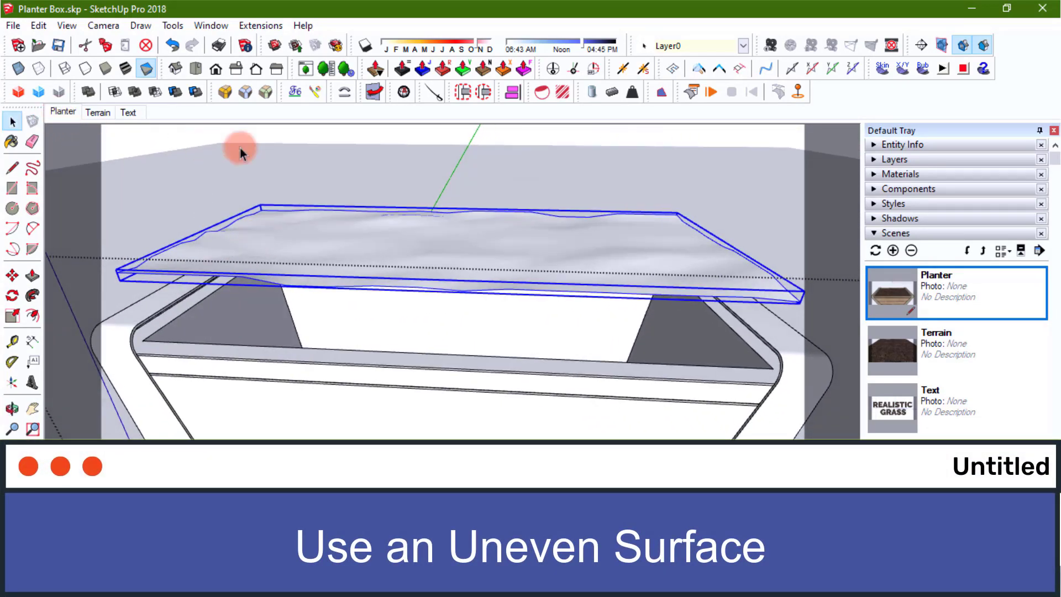
pyautogui.click(48, 114)
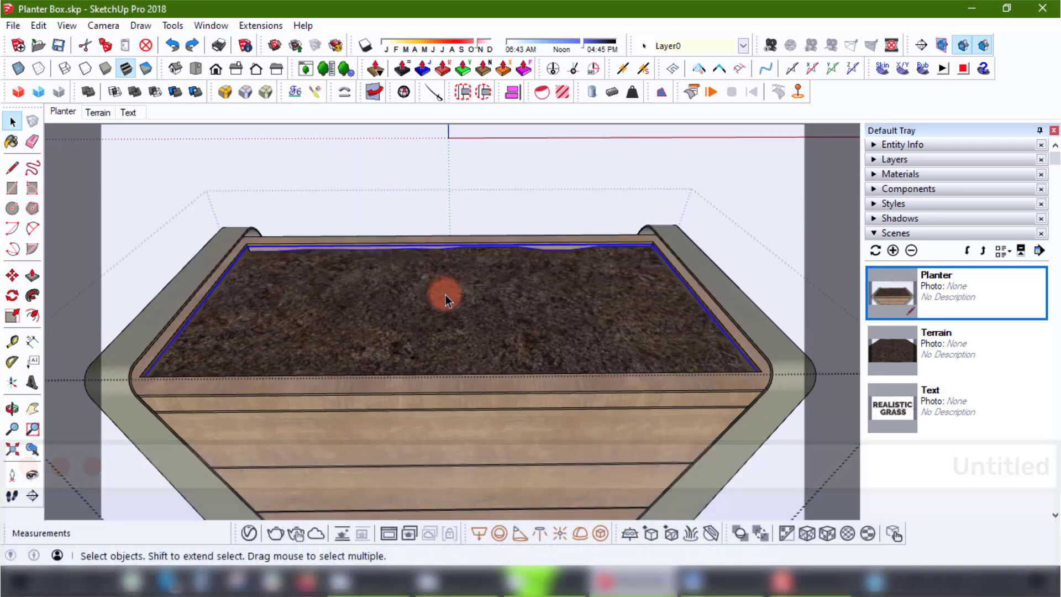
# - Float the V-Ray Objects toolbar and apply Add Fur to Selection on the planter's soil group
pyautogui.click(547, 167)
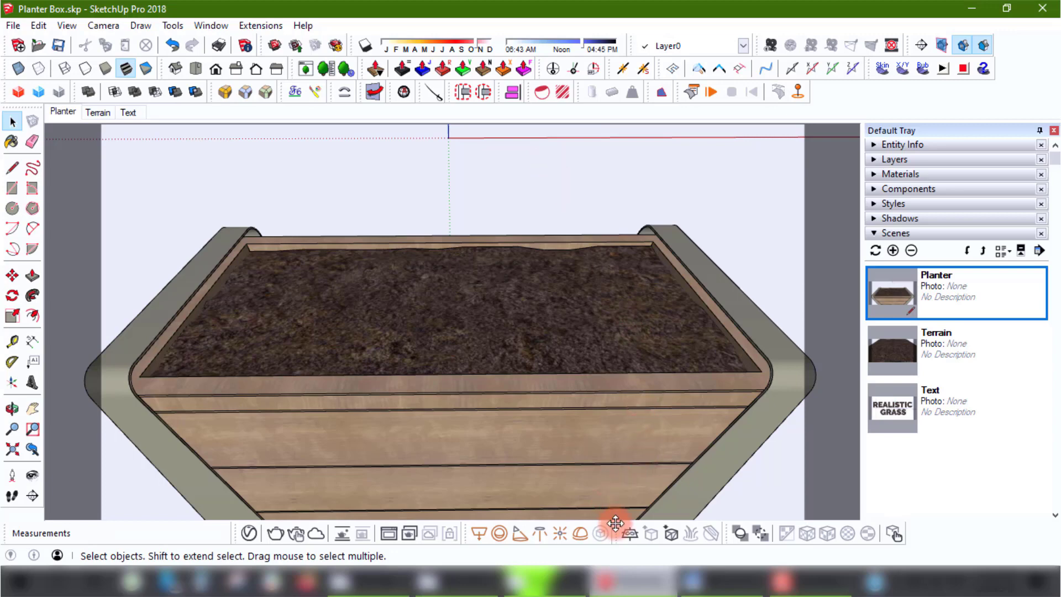
pyautogui.moveTo(616, 525); pyautogui.dragTo(459, 155)
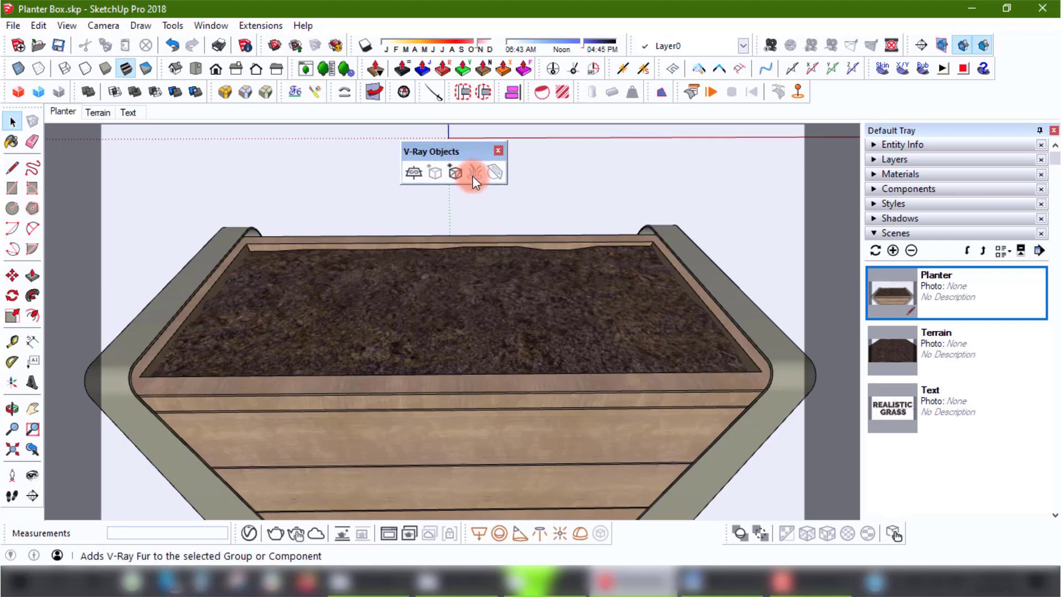
pyautogui.click(473, 322)
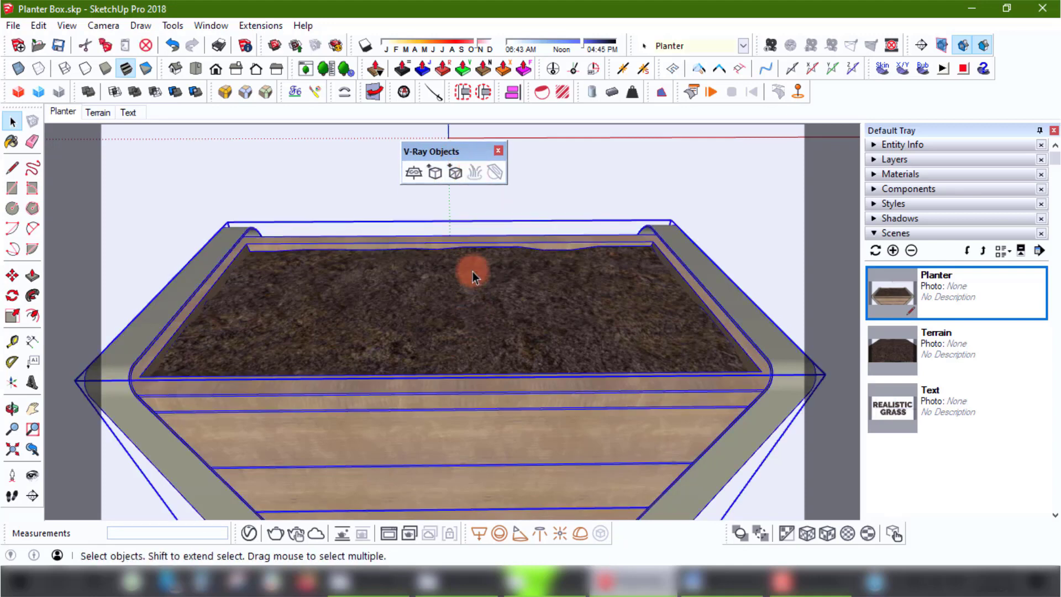
pyautogui.doubleClick(490, 333)
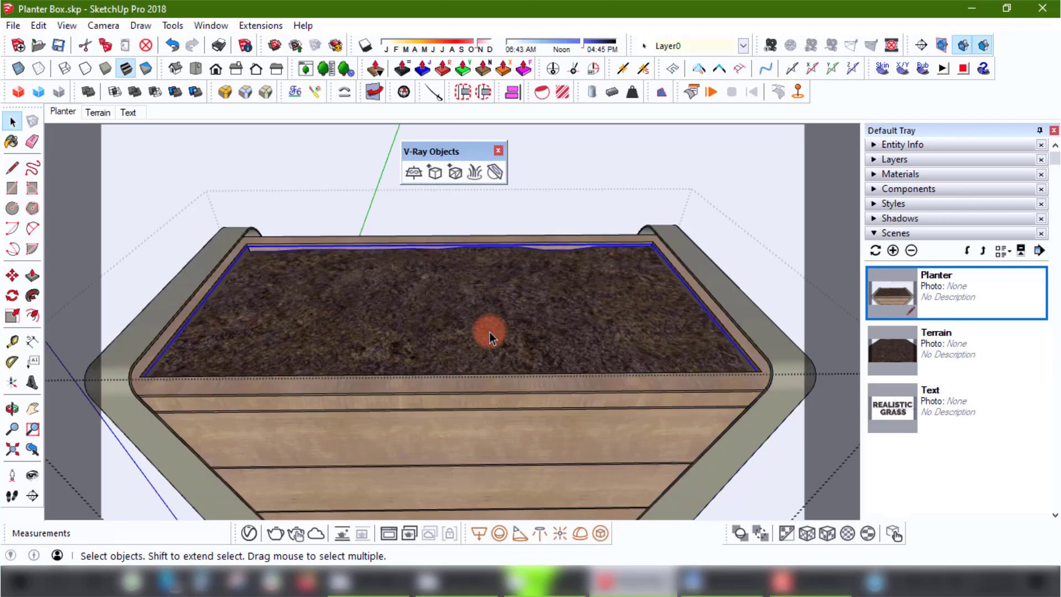
pyautogui.doubleClick(489, 333)
pyautogui.click(475, 171)
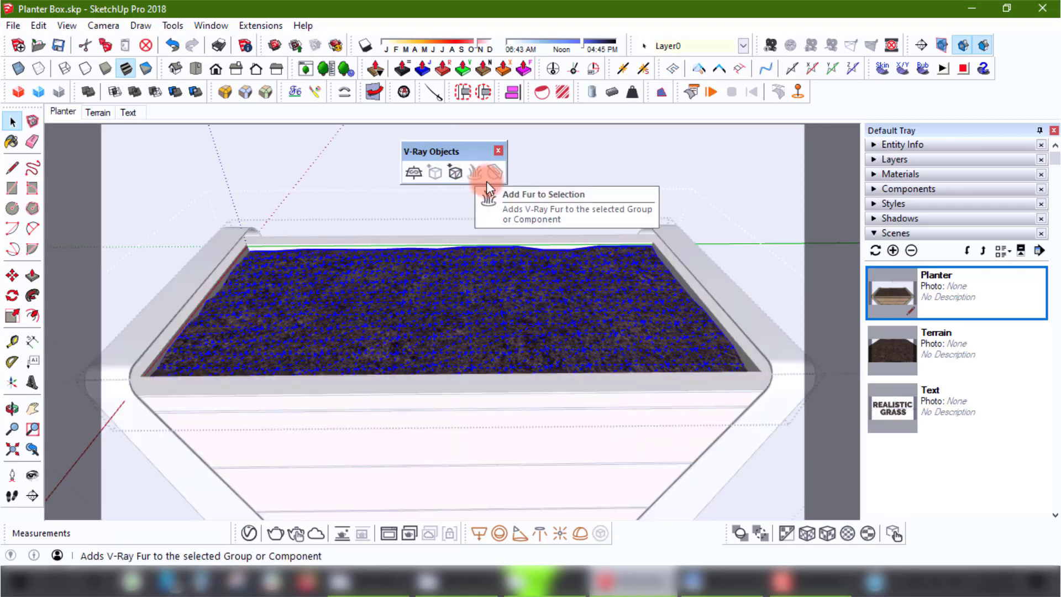
pyautogui.click(678, 175)
pyautogui.click(586, 291)
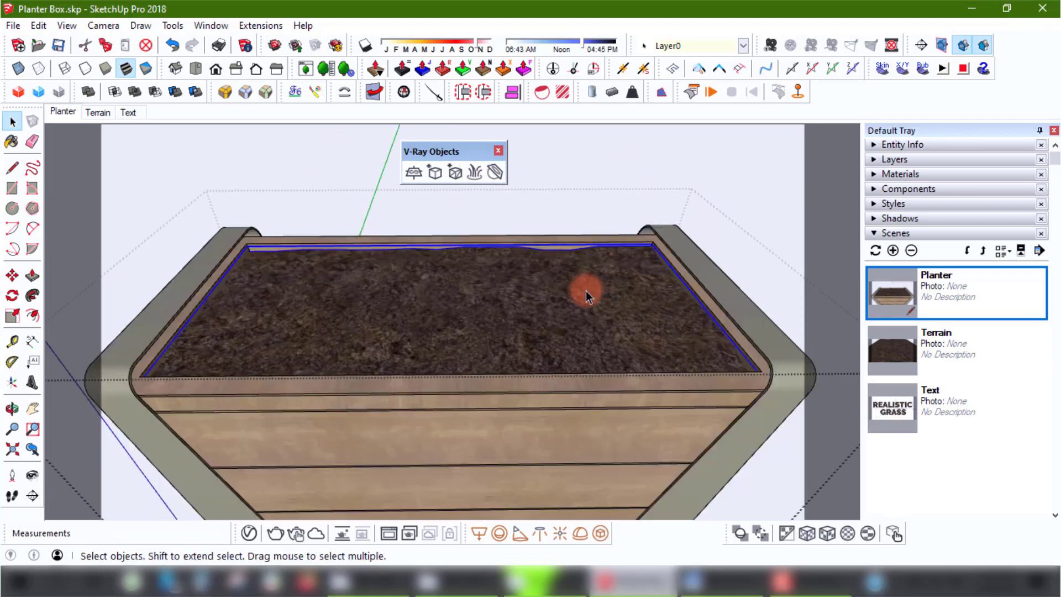
pyautogui.click(473, 173)
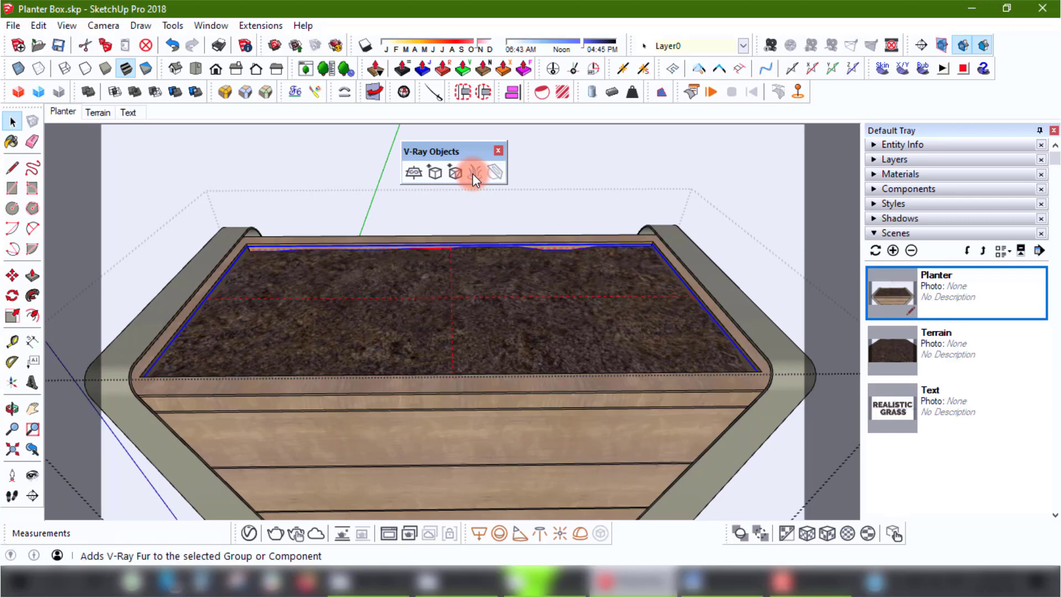
# - Zoom and orbit in on the furred soil, then return to the Planter scene
pyautogui.scroll(5, 459, 304)
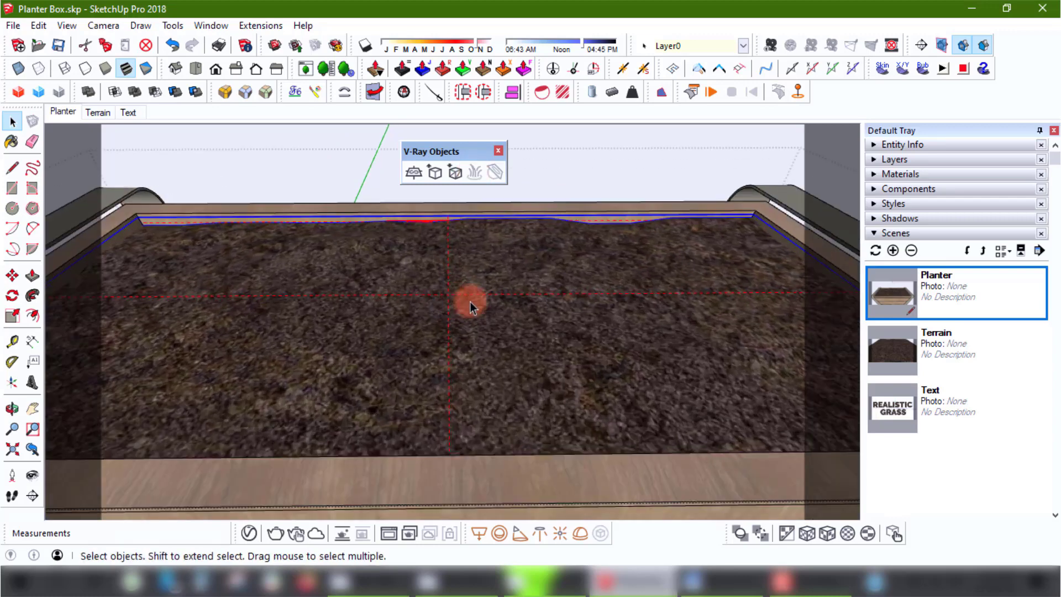
pyautogui.moveTo(515, 308); pyautogui.dragTo(696, 309, button='middle')
pyautogui.click(62, 111)
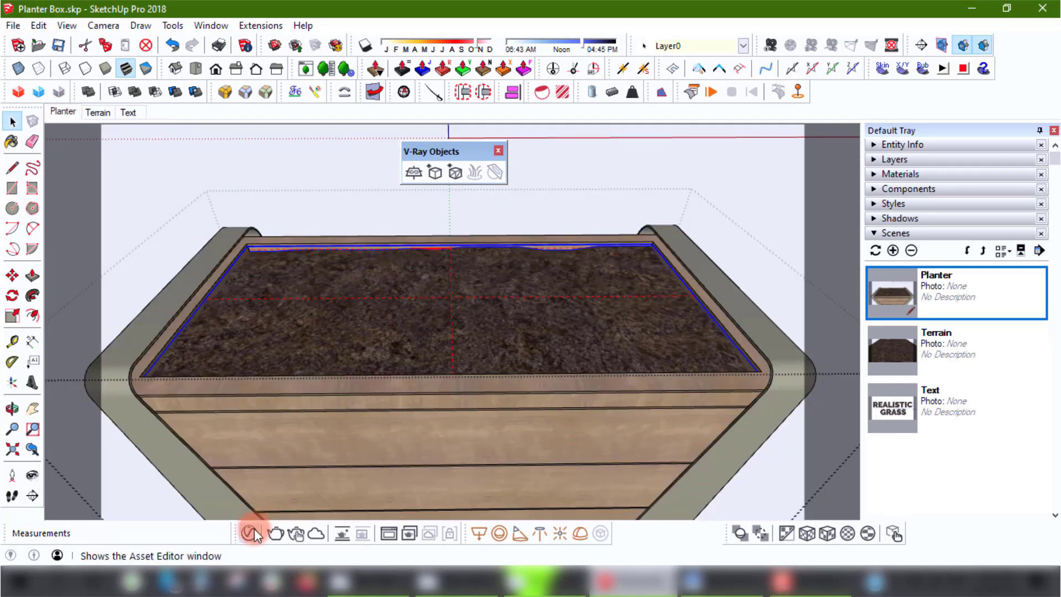
# - In the Asset Editor's Geometry list, expand the Fur settings and rename Fur to Grass
pyautogui.click(251, 533)
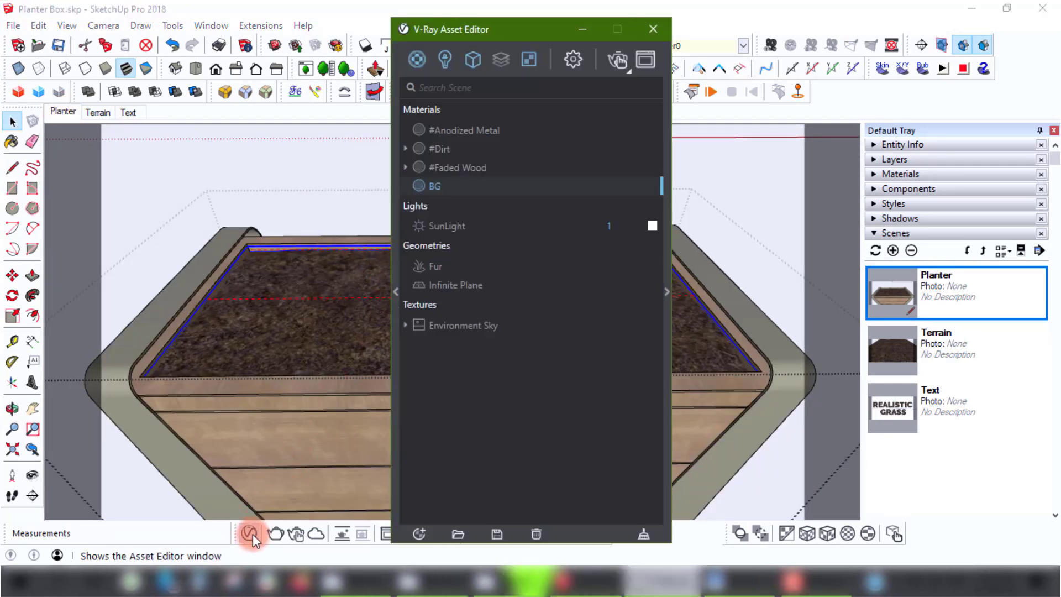
pyautogui.click(439, 267)
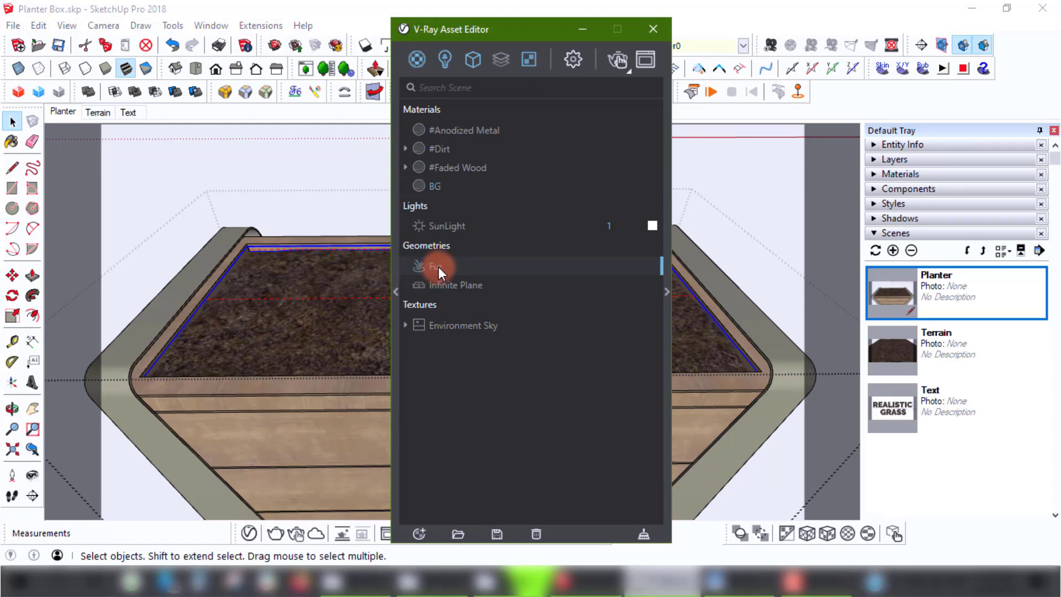
pyautogui.click(475, 59)
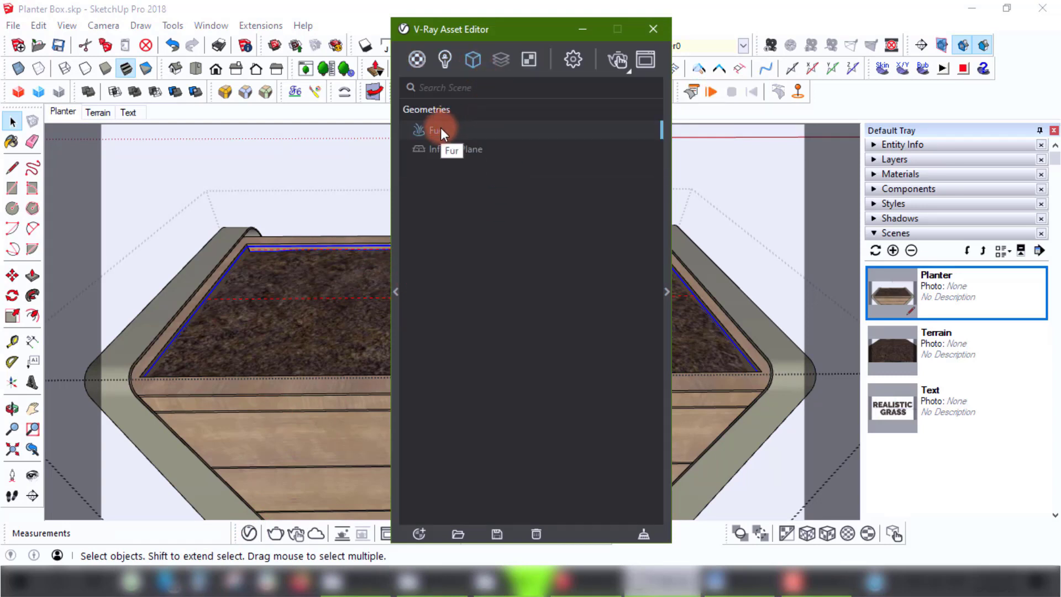
pyautogui.click(667, 304)
pyautogui.moveTo(766, 25); pyautogui.dragTo(580, 13)
pyautogui.moveTo(641, 221); pyautogui.dragTo(637, 77)
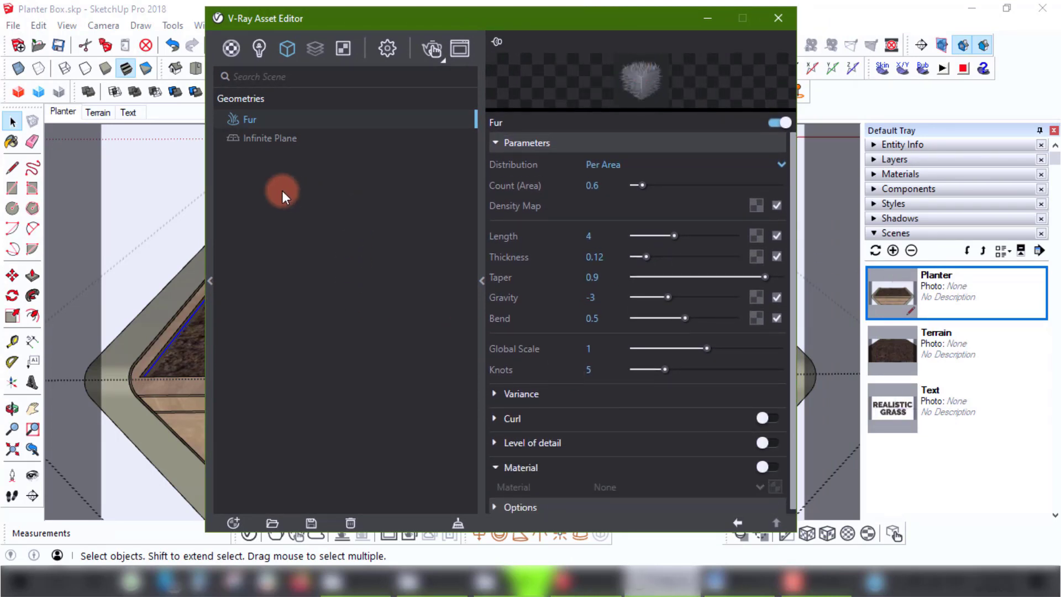
pyautogui.doubleClick(250, 118)
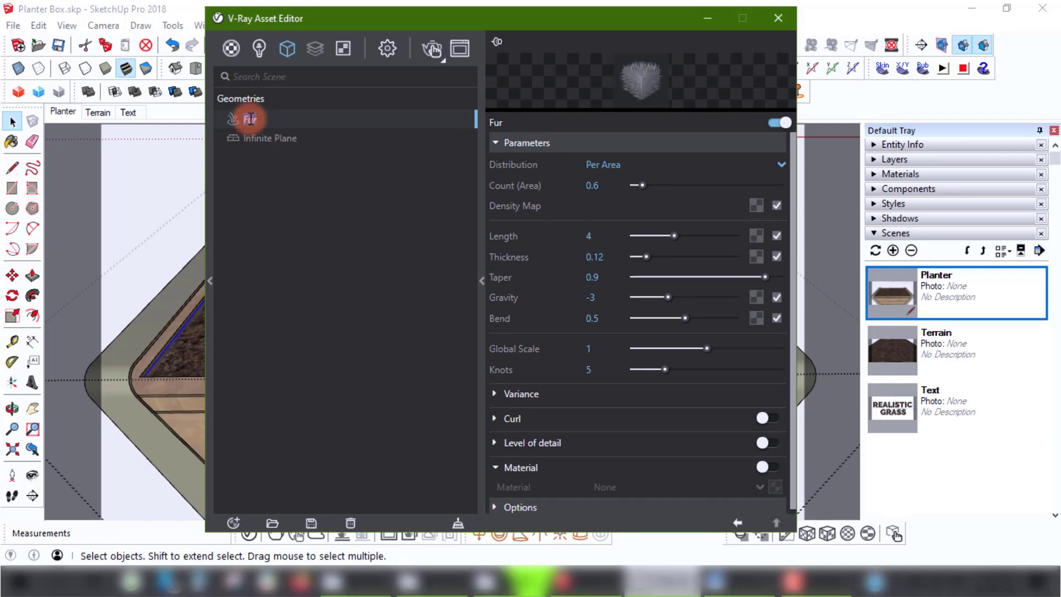
pyautogui.write('Grass')
# - Launch a V-Ray Interactive render and reposition the frame buffer to see the fur grass
pyautogui.click(481, 250)
pyautogui.moveTo(343, 22); pyautogui.dragTo(878, 28)
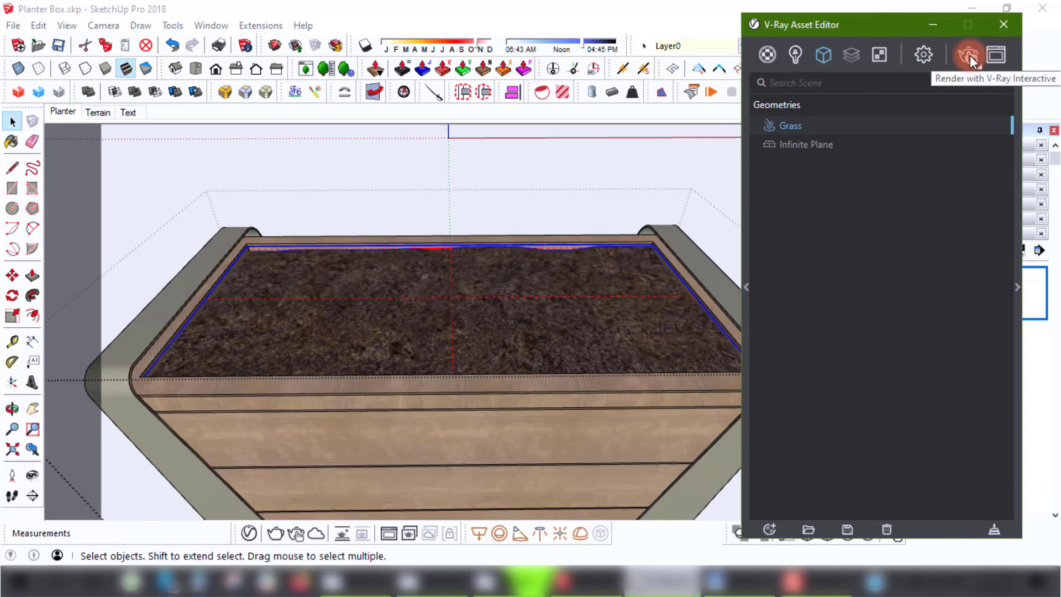
pyautogui.click(970, 55)
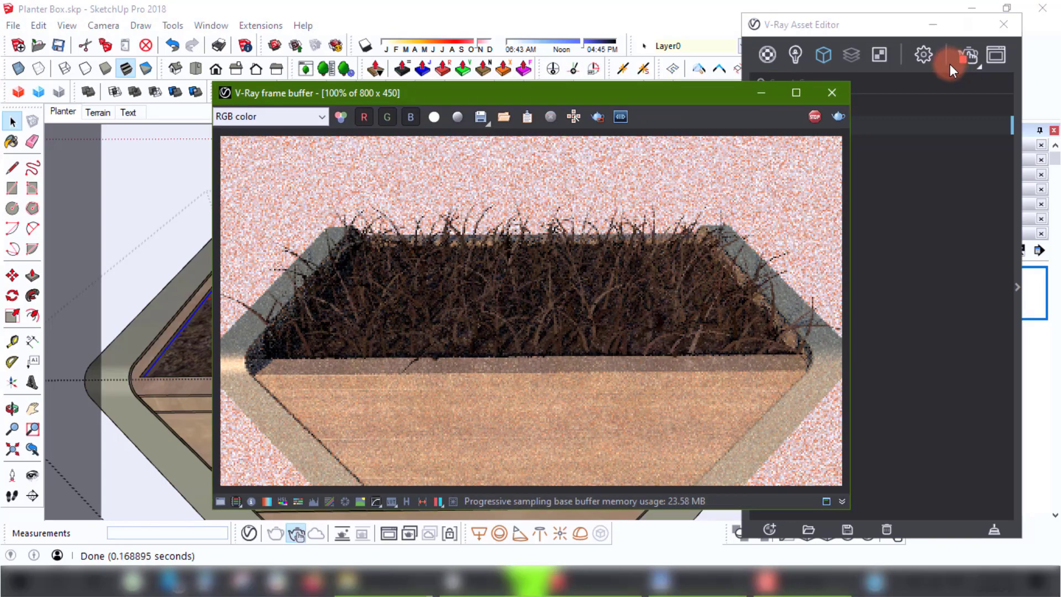
pyautogui.click(596, 94)
pyautogui.moveTo(596, 94); pyautogui.dragTo(522, 41)
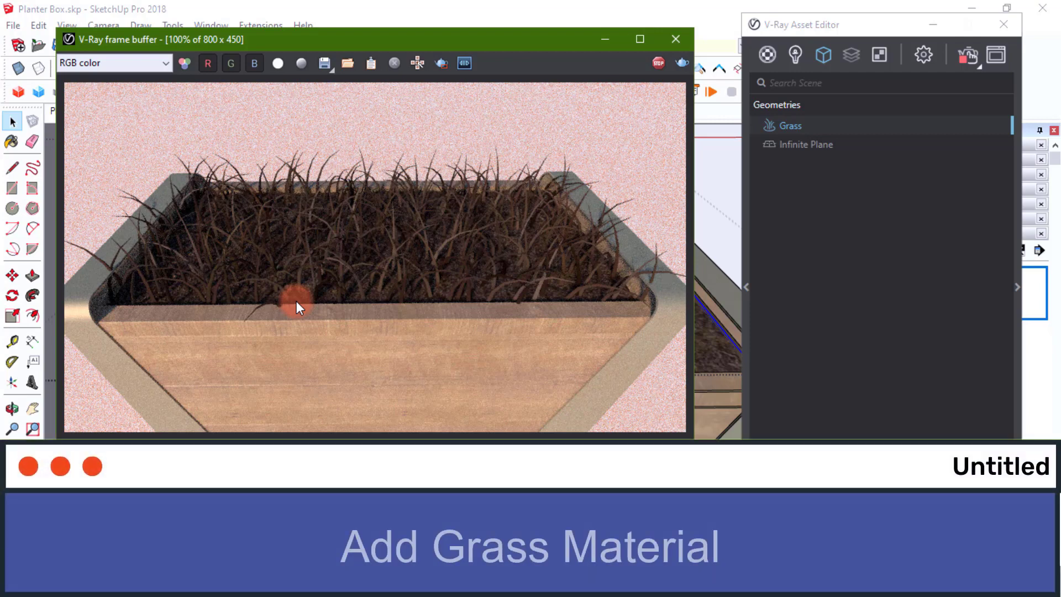
# - Switch on the Material toggle in the Grass fur settings so the strands render white
pyautogui.click(923, 302)
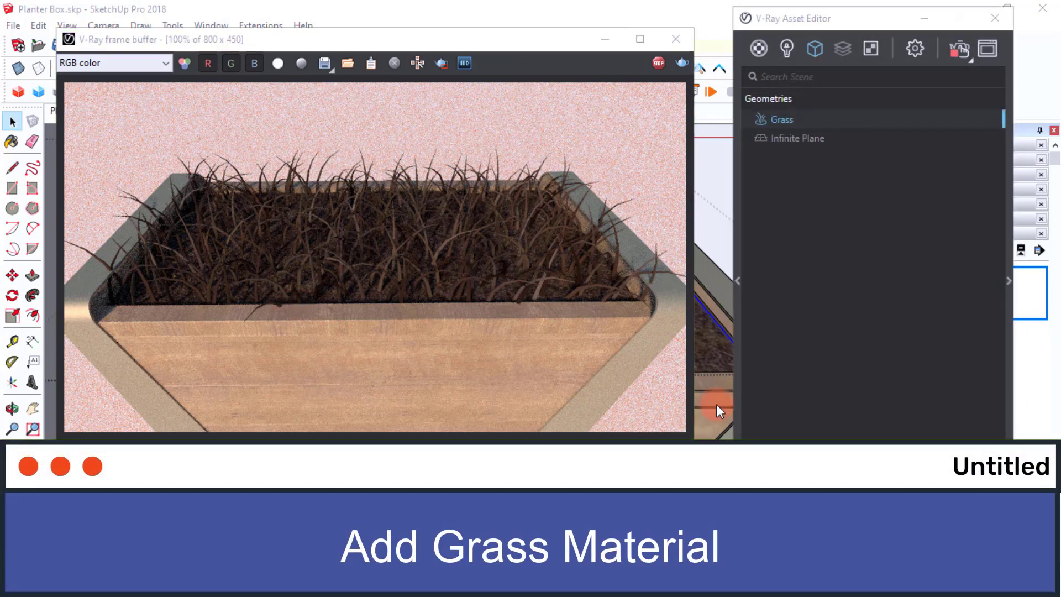
pyautogui.moveTo(824, 15); pyautogui.dragTo(555, 26)
pyautogui.click(740, 254)
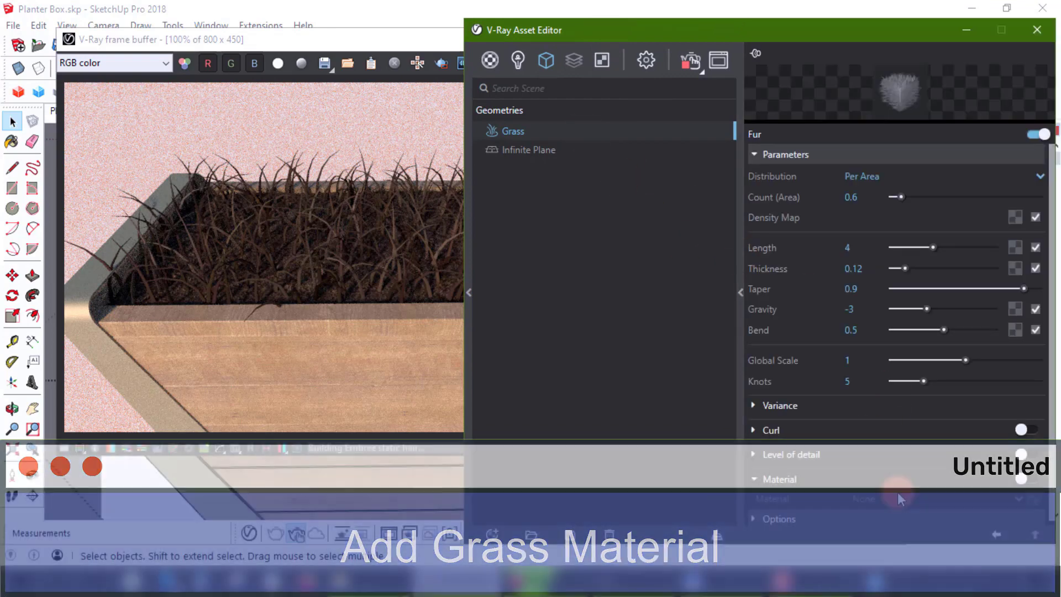
pyautogui.click(1030, 476)
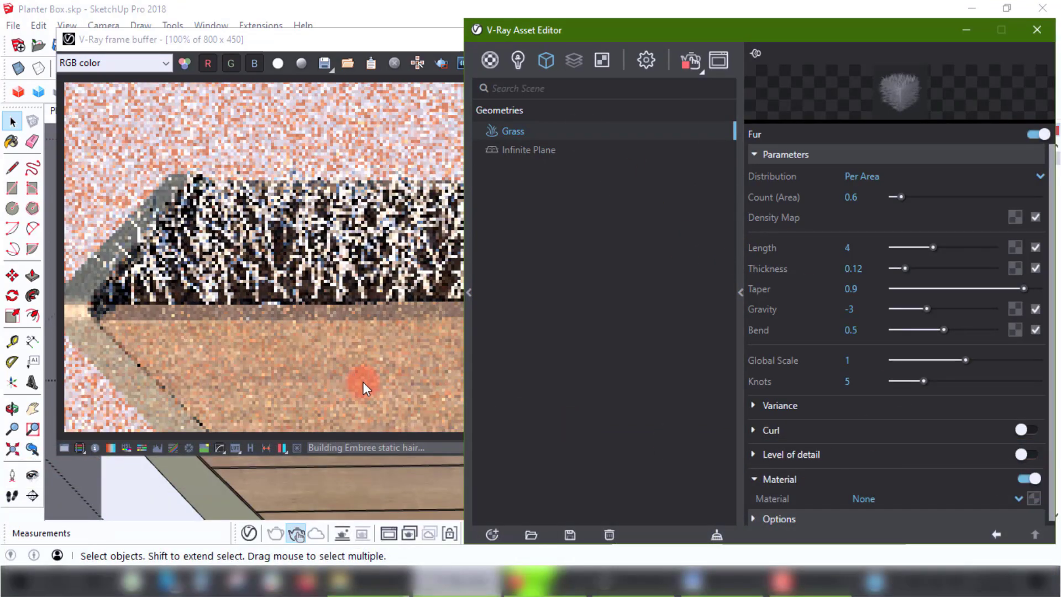
pyautogui.click(363, 382)
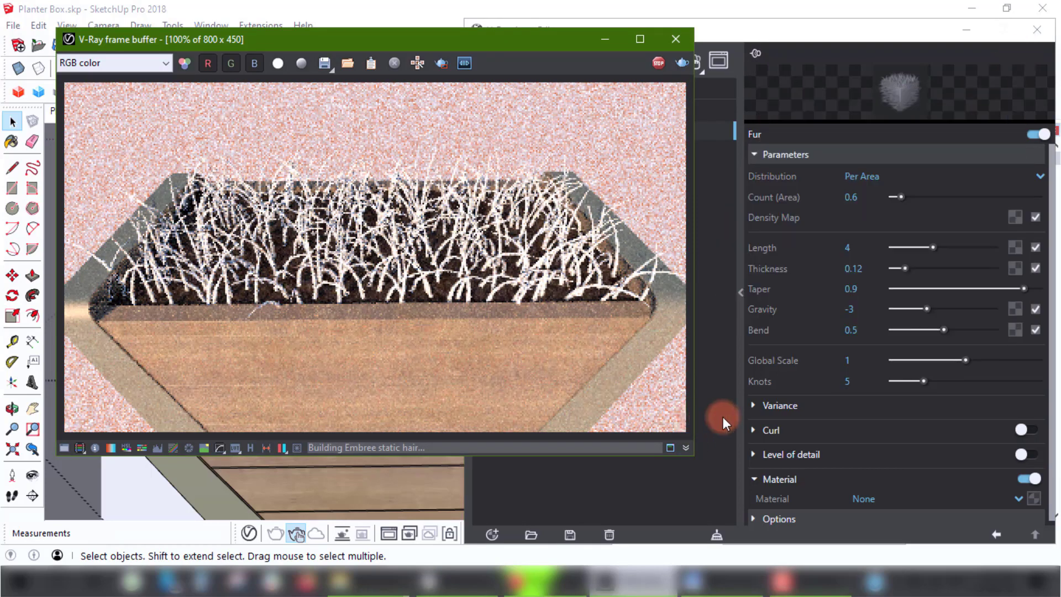
# - Drag Grass_10 from the V-Ray library's Ground category into the scene Materials list
pyautogui.click(724, 417)
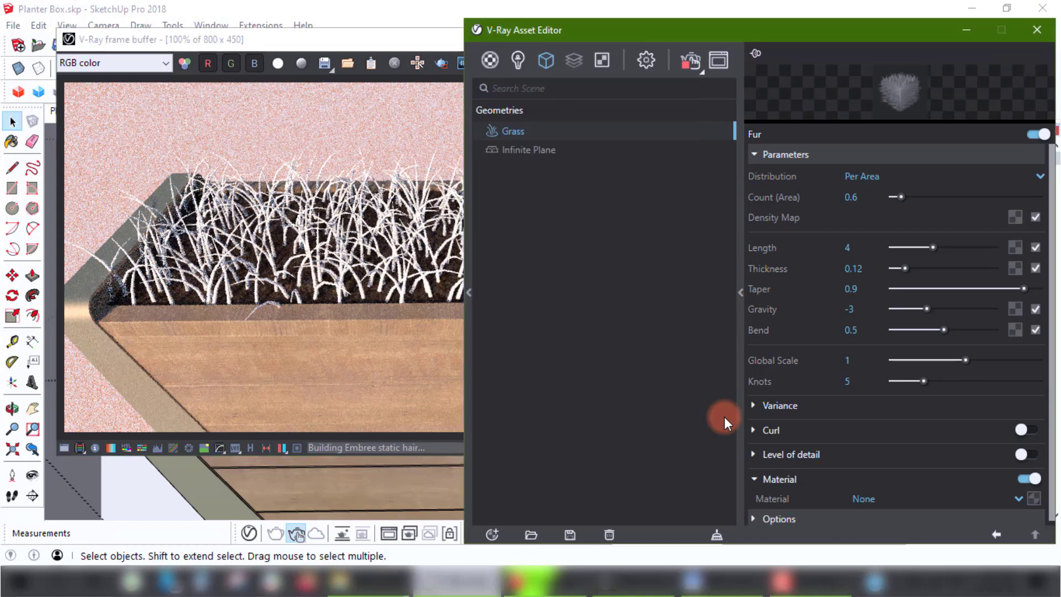
pyautogui.click(738, 220)
pyautogui.click(490, 62)
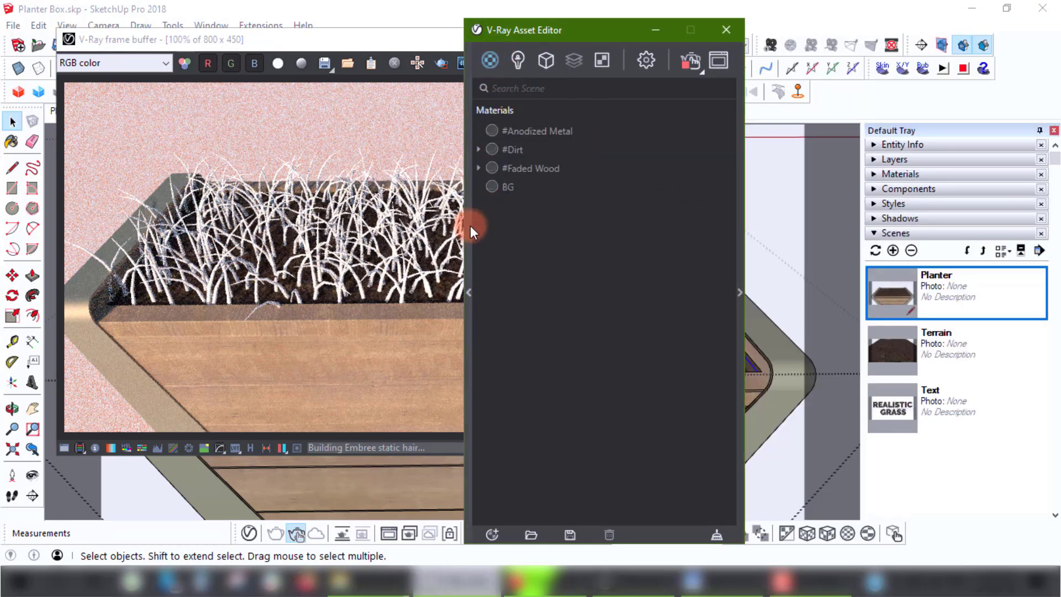
pyautogui.click(469, 225)
pyautogui.moveTo(418, 34); pyautogui.dragTo(527, 30)
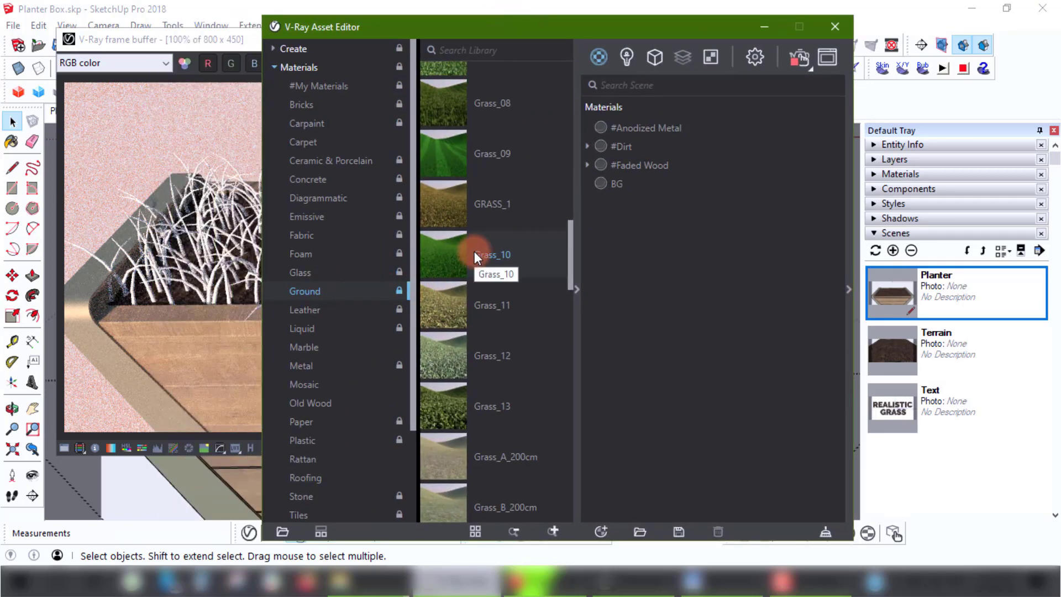
pyautogui.moveTo(474, 251); pyautogui.dragTo(704, 243)
pyautogui.click(577, 288)
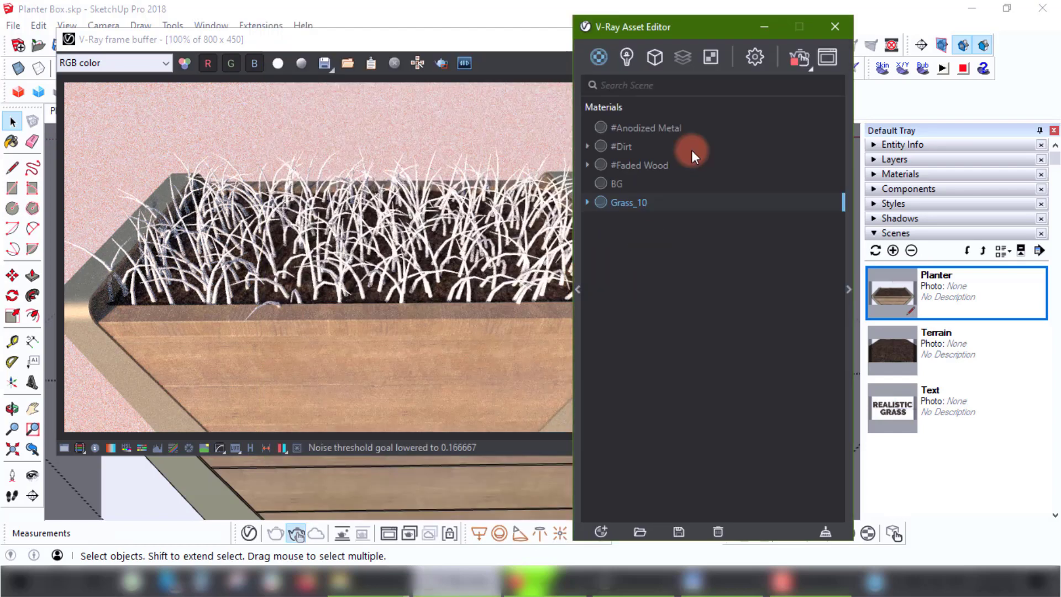
pyautogui.moveTo(724, 29); pyautogui.dragTo(605, 38)
# - Assign Grass_10 as the Grass fur's material and watch the planter grass render green
pyautogui.click(534, 68)
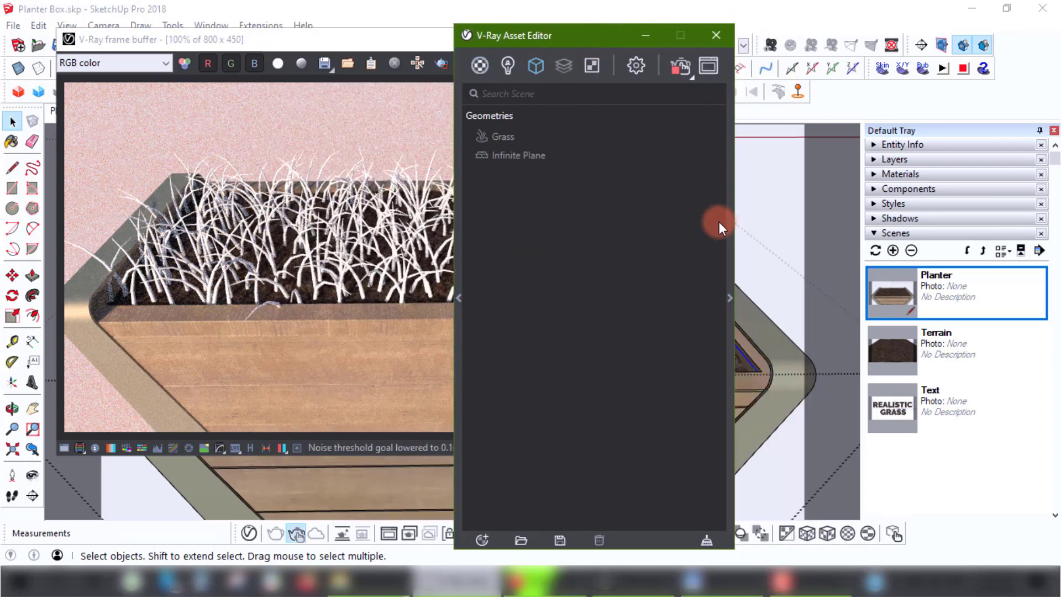
pyautogui.click(729, 237)
pyautogui.click(502, 138)
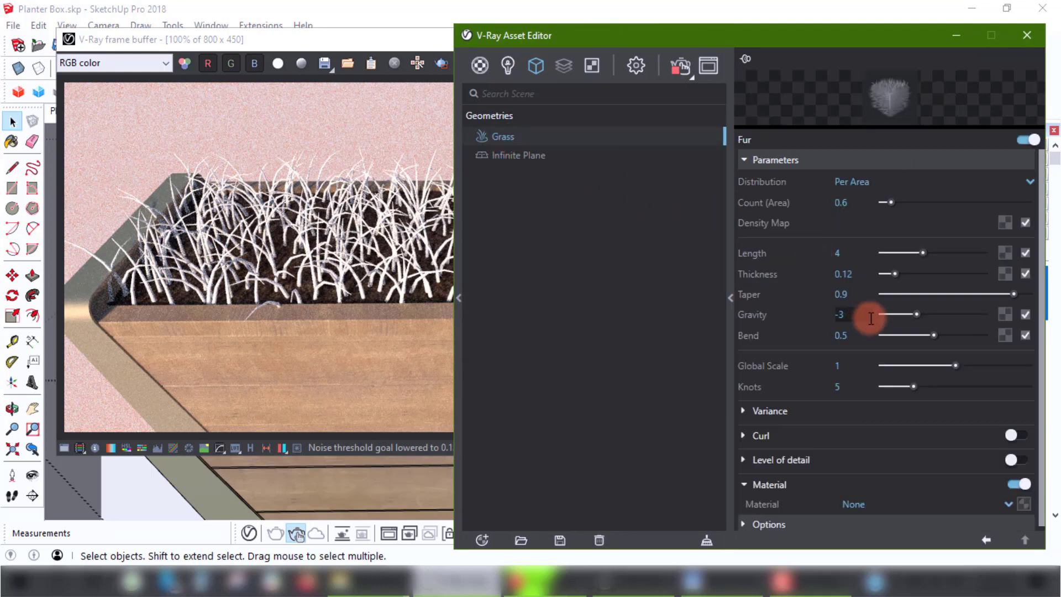
pyautogui.click(1007, 505)
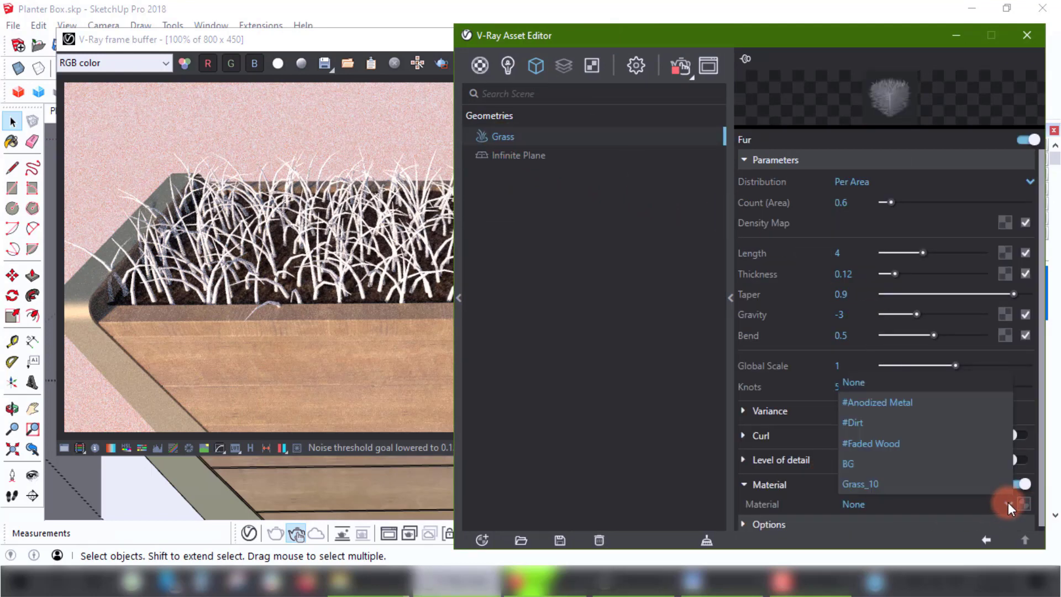
pyautogui.click(877, 484)
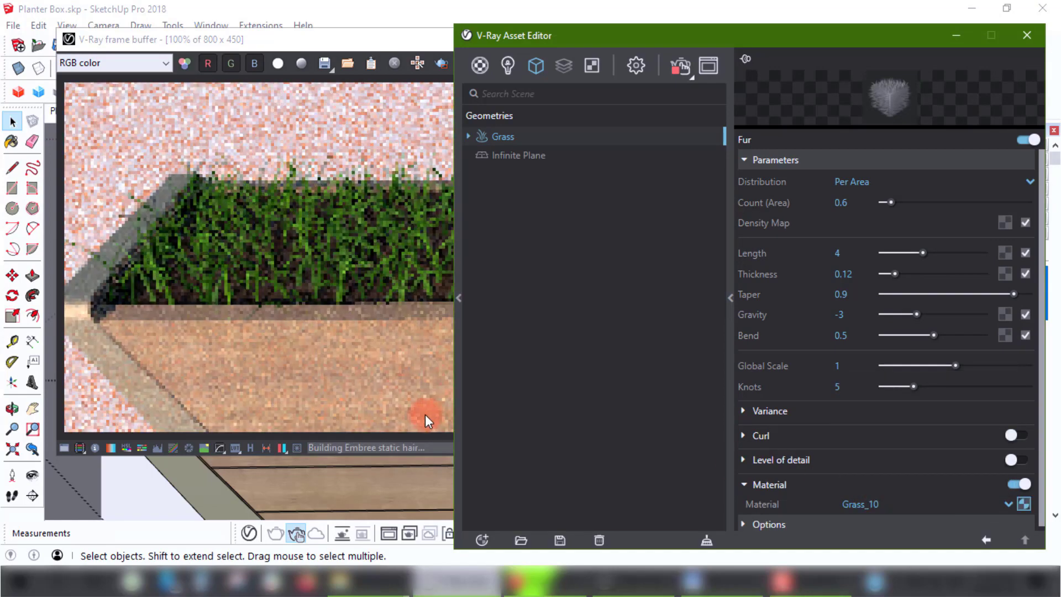
pyautogui.click(425, 415)
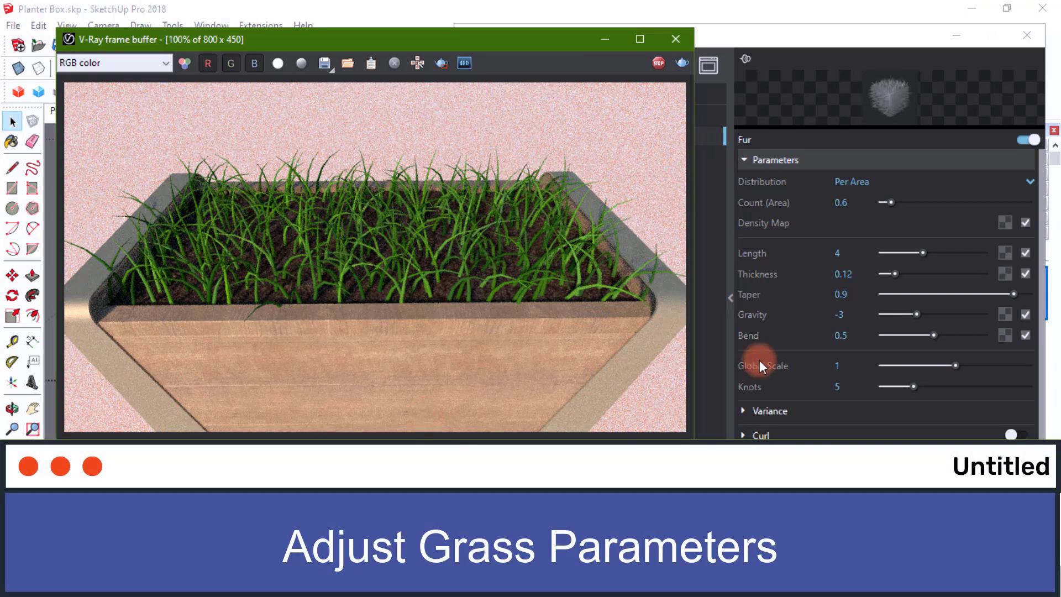
pyautogui.moveTo(884, 43); pyautogui.dragTo(666, 34)
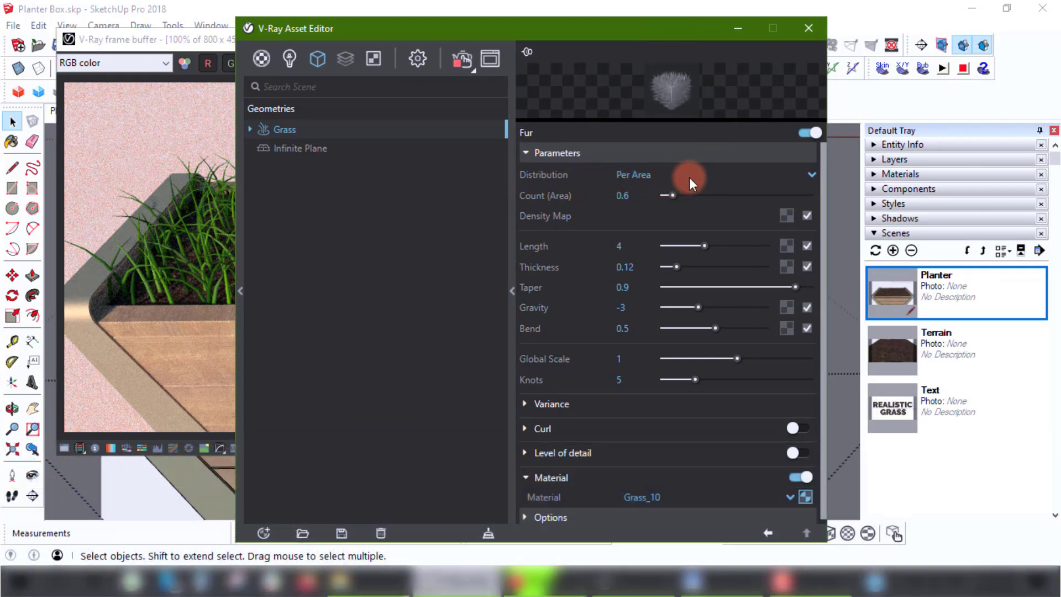
pyautogui.click(644, 175)
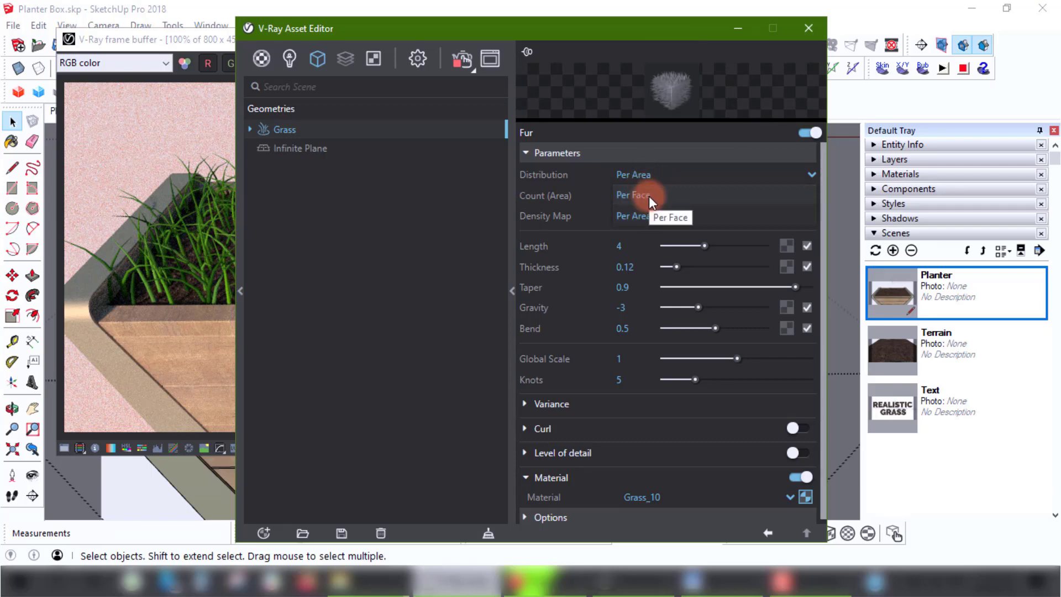
pyautogui.click(648, 218)
pyautogui.moveTo(488, 31); pyautogui.dragTo(846, 31)
pyautogui.click(431, 205)
pyautogui.click(630, 40)
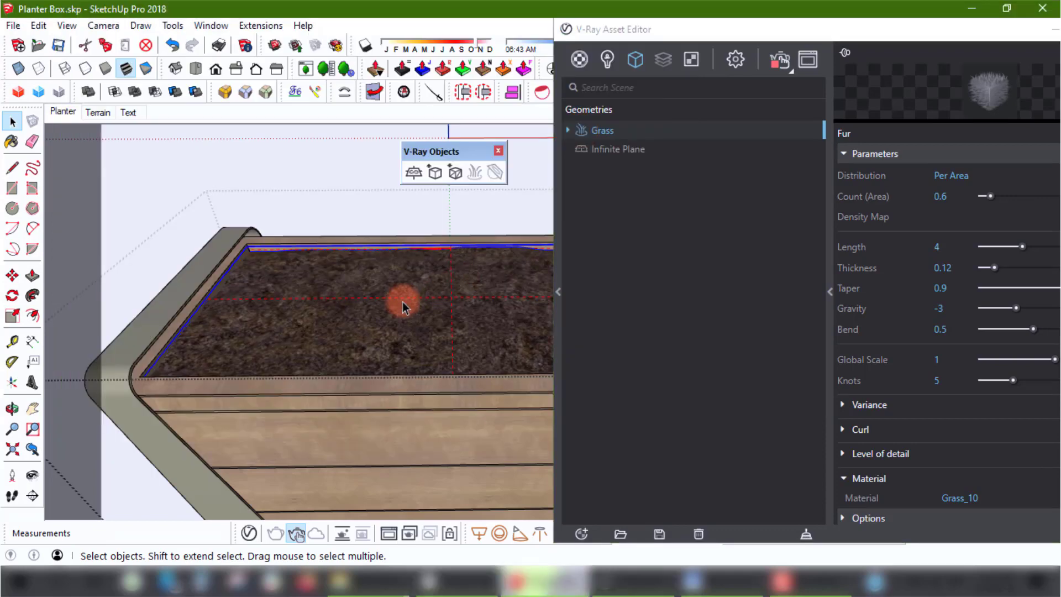
pyautogui.moveTo(334, 339); pyautogui.dragTo(525, 299, button='middle')
pyautogui.doubleClick(870, 29)
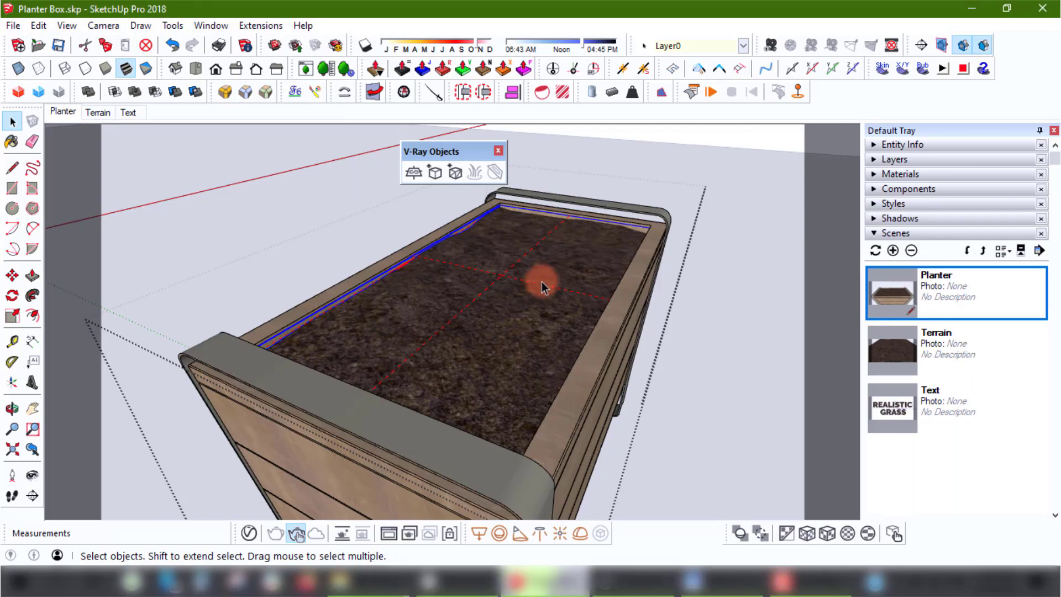
pyautogui.moveTo(540, 279)
pyautogui.mouseDown(button='middle')
pyautogui.moveTo(473, 313)
pyautogui.moveTo(499, 283)
pyautogui.moveTo(509, 320)
pyautogui.moveTo(161, 350)
pyautogui.moveTo(306, 345)
pyautogui.moveTo(256, 350)
pyautogui.mouseUp(button='middle')
pyautogui.click(69, 111)
pyautogui.moveTo(492, 178); pyautogui.dragTo(652, 527)
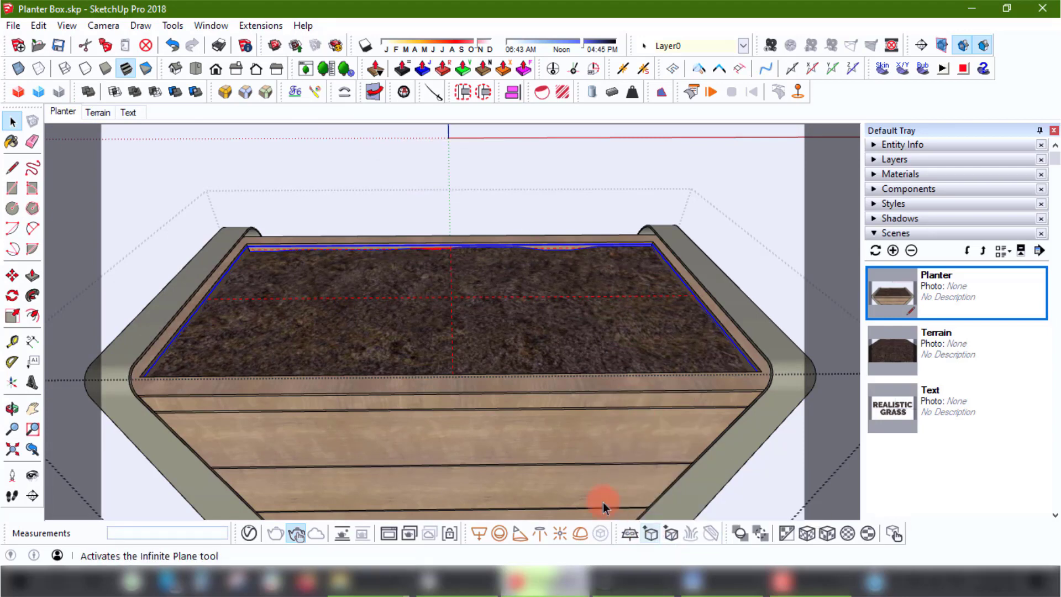
pyautogui.click(249, 533)
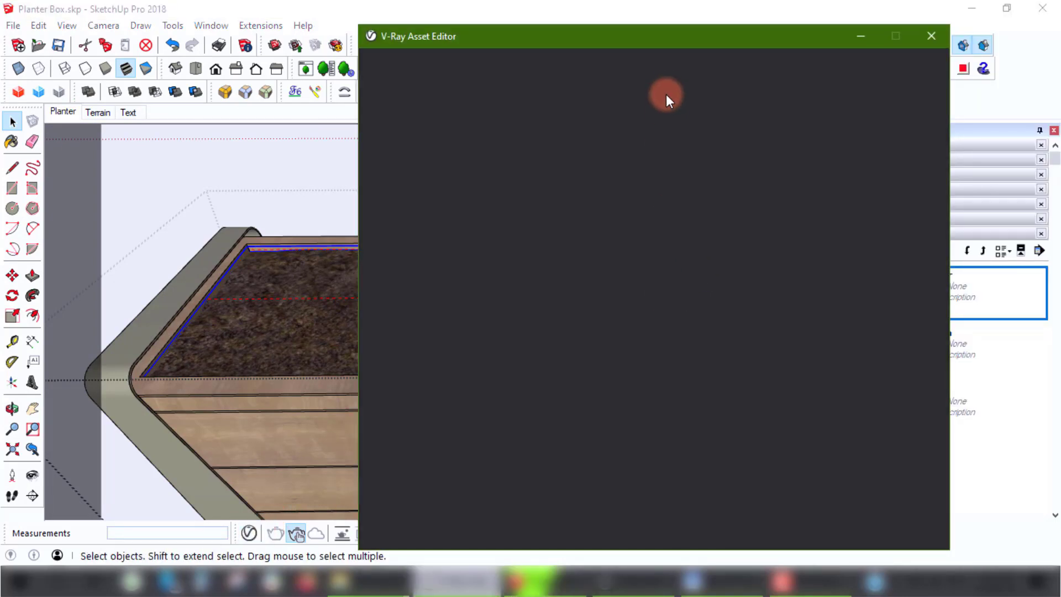
pyautogui.click(759, 181)
pyautogui.click(759, 181)
pyautogui.click(654, 588)
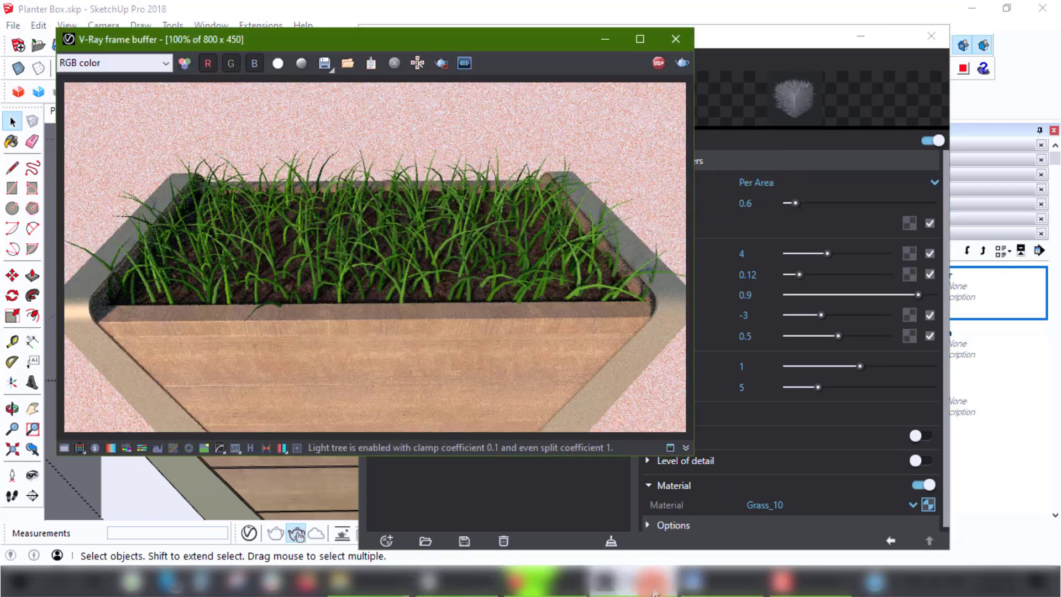
# - Switch the Grass fur Distribution to Per Face with Count 10 and check the render
pyautogui.click(768, 79)
pyautogui.click(766, 182)
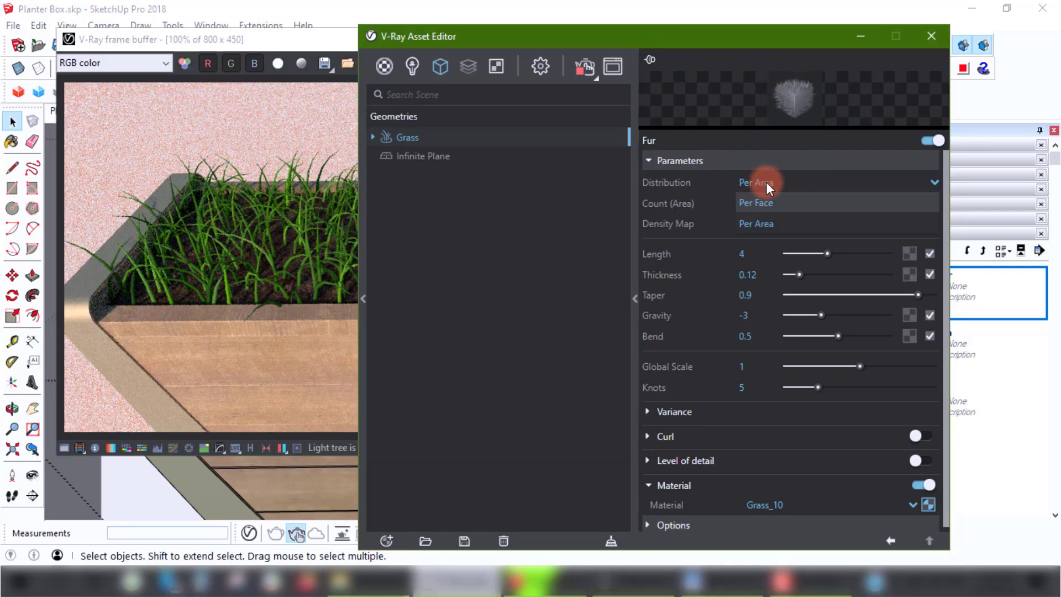
pyautogui.click(760, 207)
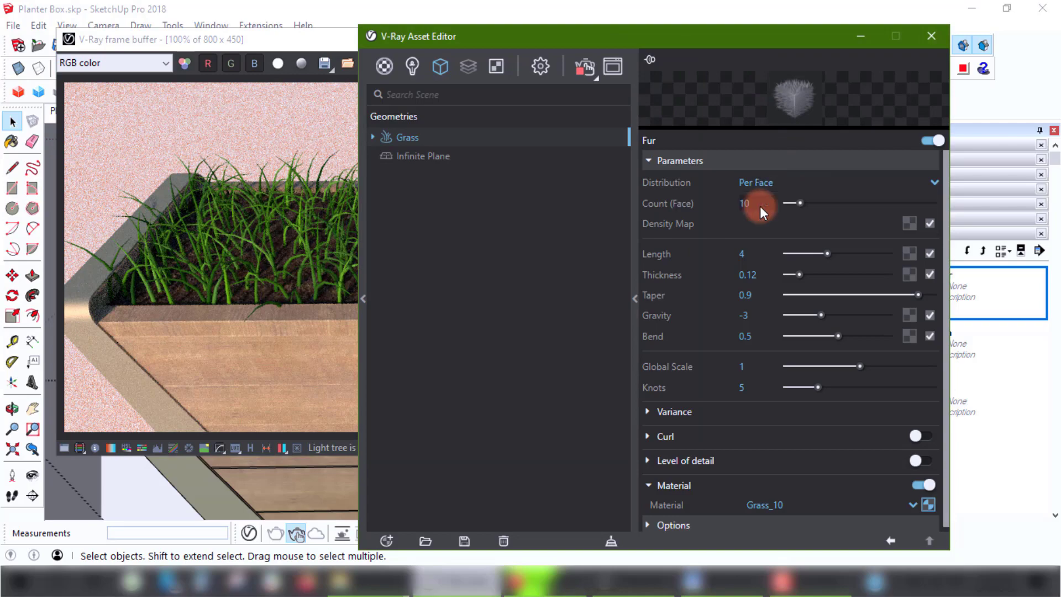
pyautogui.click(302, 359)
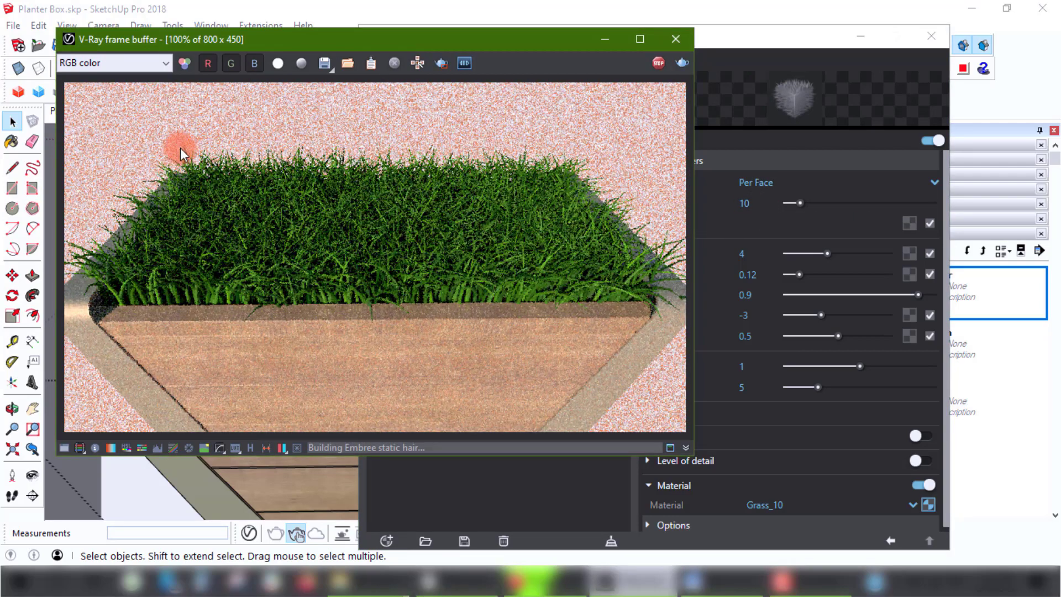
# - Minimize the V-Ray windows and inspect the soil surface inside the planter group up close
pyautogui.click(599, 36)
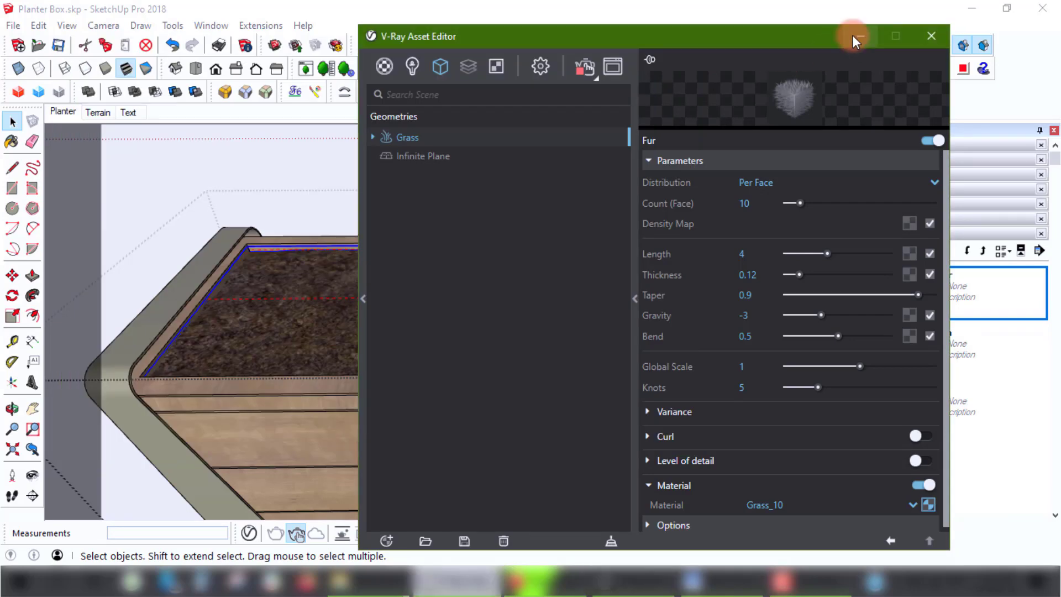
pyautogui.click(859, 36)
pyautogui.doubleClick(464, 321)
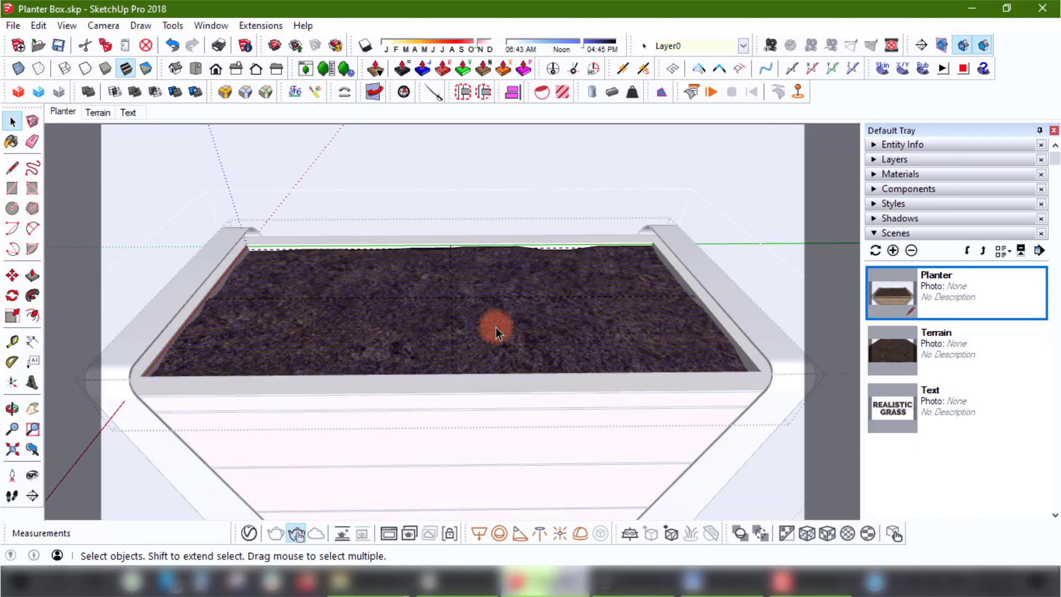
pyautogui.doubleClick(496, 332)
pyautogui.scroll(6, 496, 331)
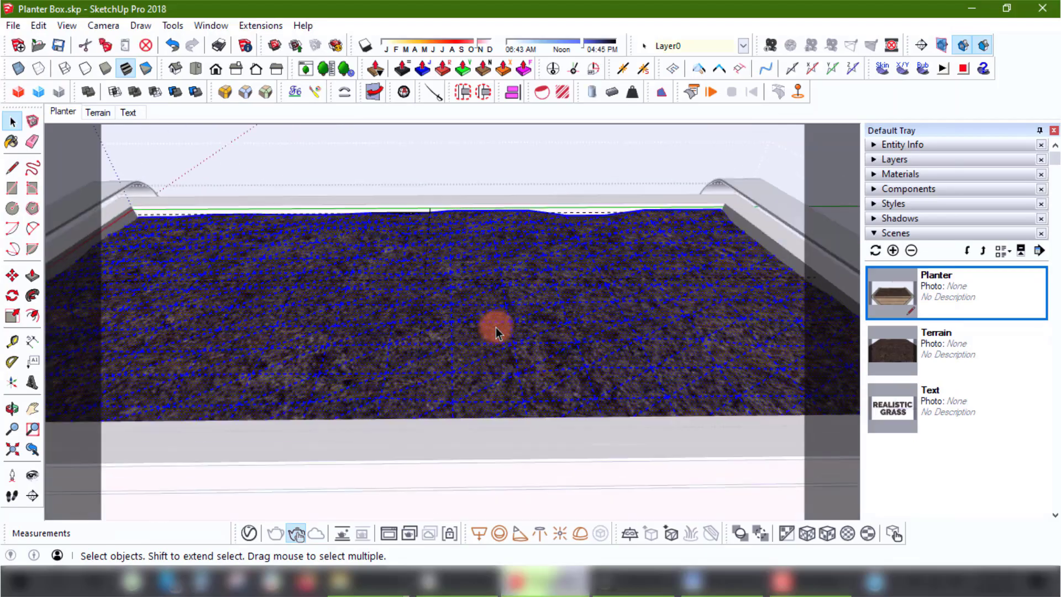
pyautogui.moveTo(618, 341); pyautogui.dragTo(741, 331, button='middle')
pyautogui.click(65, 112)
pyautogui.click(379, 157)
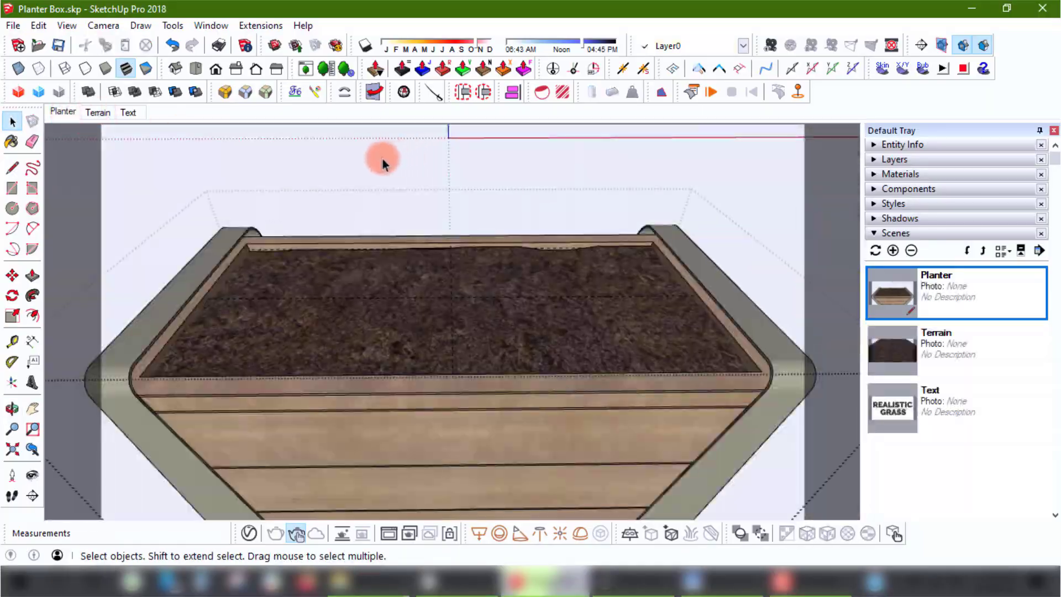
pyautogui.click(395, 268)
pyautogui.click(458, 332)
pyautogui.click(502, 190)
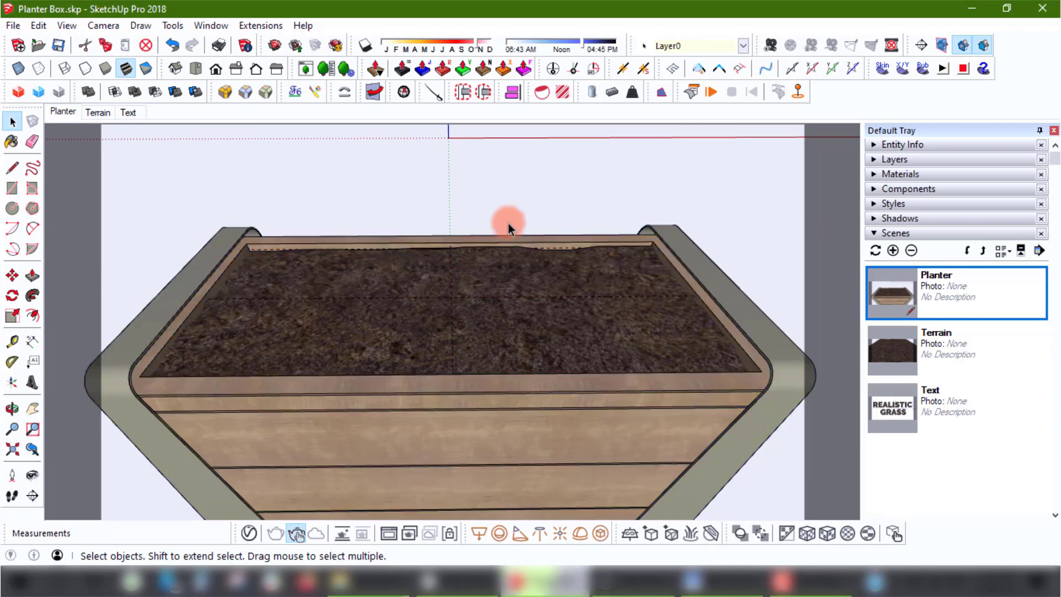
# - Restore the asset editor and frame buffer, arranging them to view the Per Face grass render
pyautogui.click(553, 580)
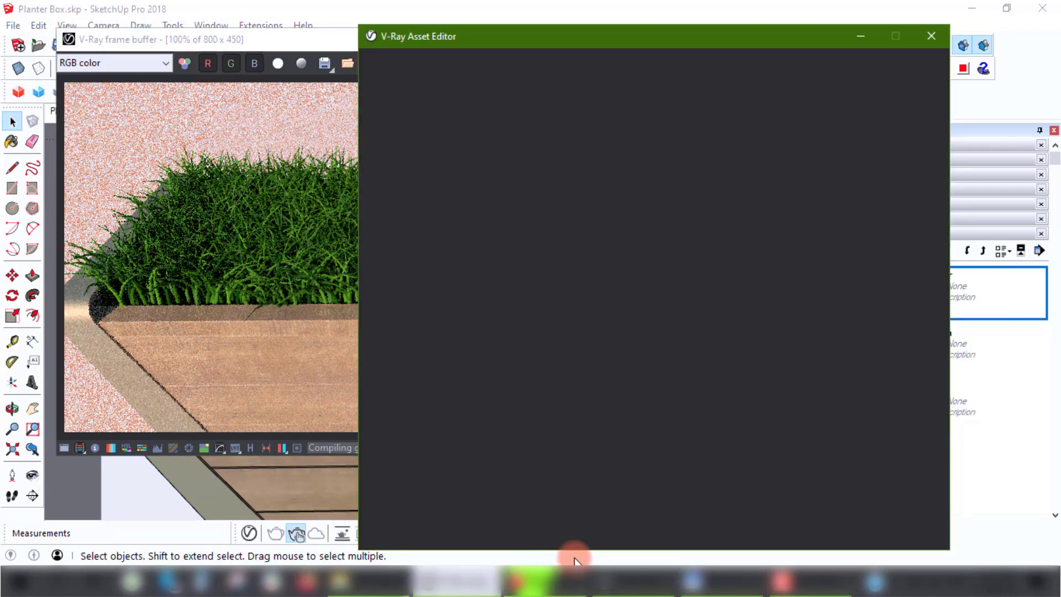
pyautogui.moveTo(519, 43); pyautogui.dragTo(629, 34)
pyautogui.click(356, 314)
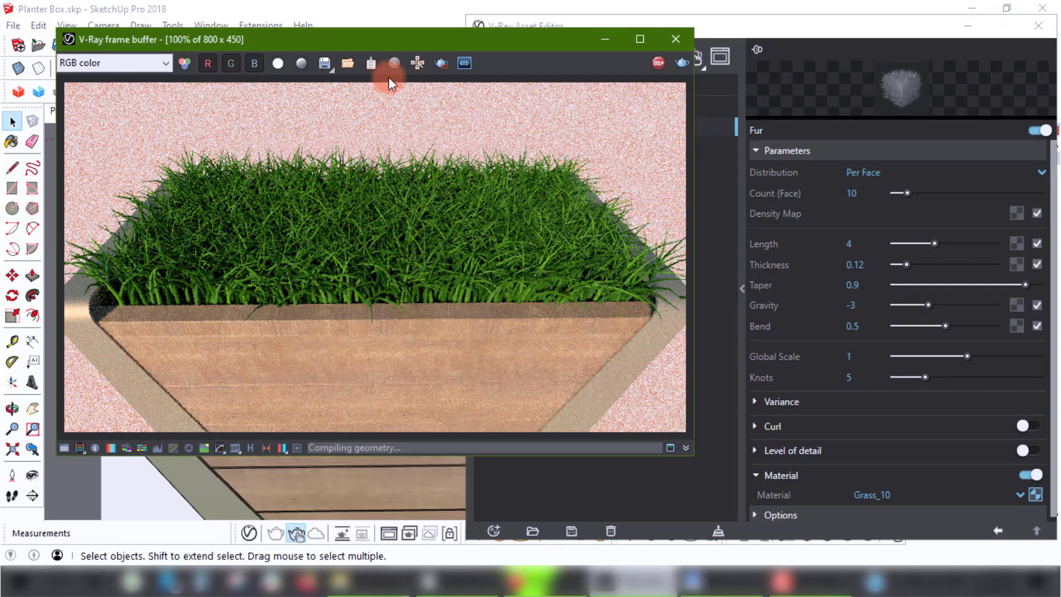
pyautogui.moveTo(392, 41); pyautogui.dragTo(393, 67)
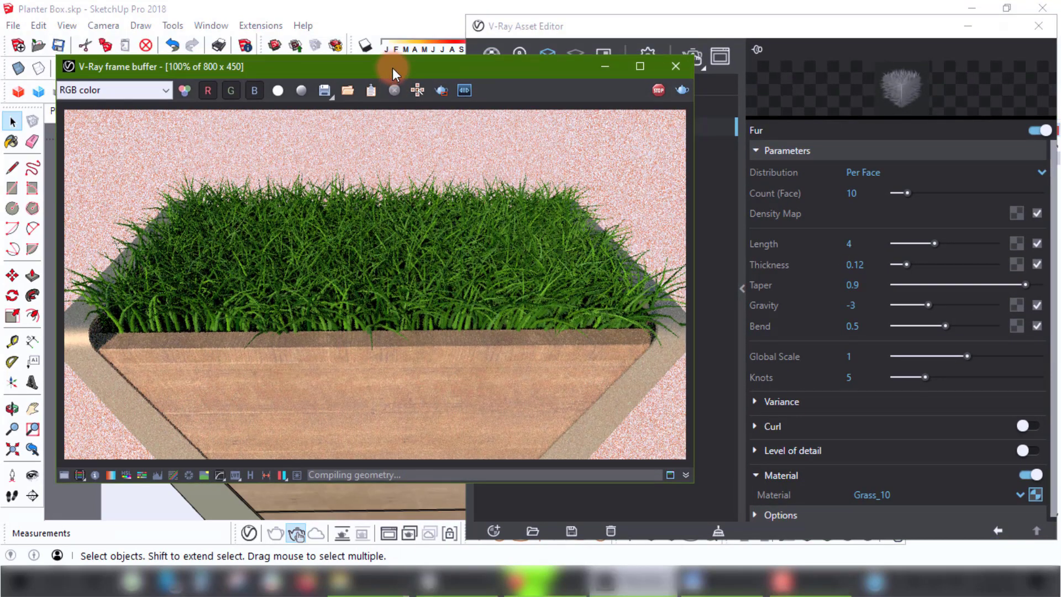
# - Switch the grass fur distribution to Per Area and check the render
pyautogui.click(863, 170)
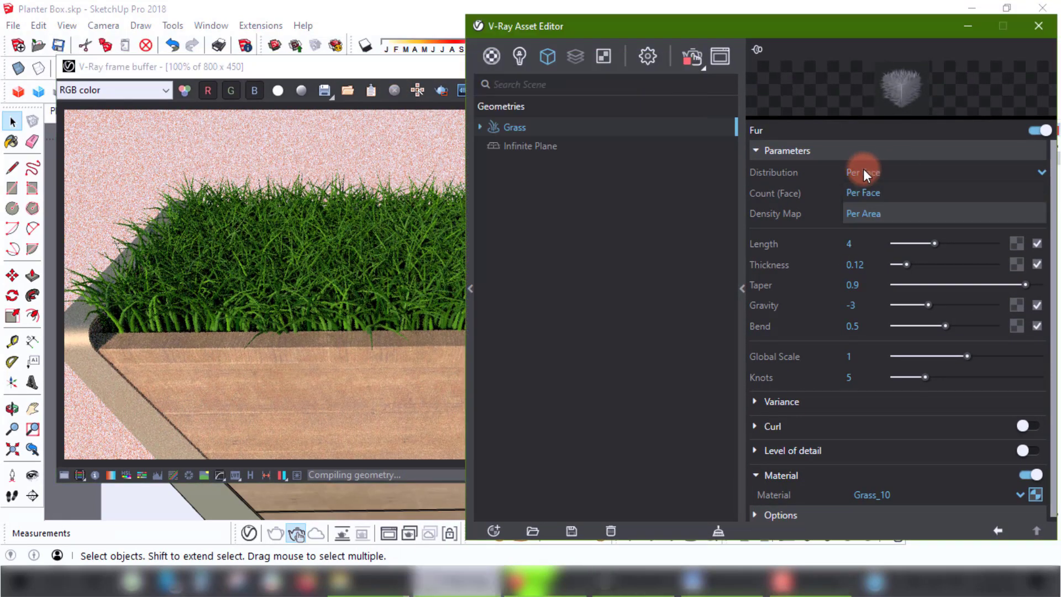
pyautogui.click(863, 213)
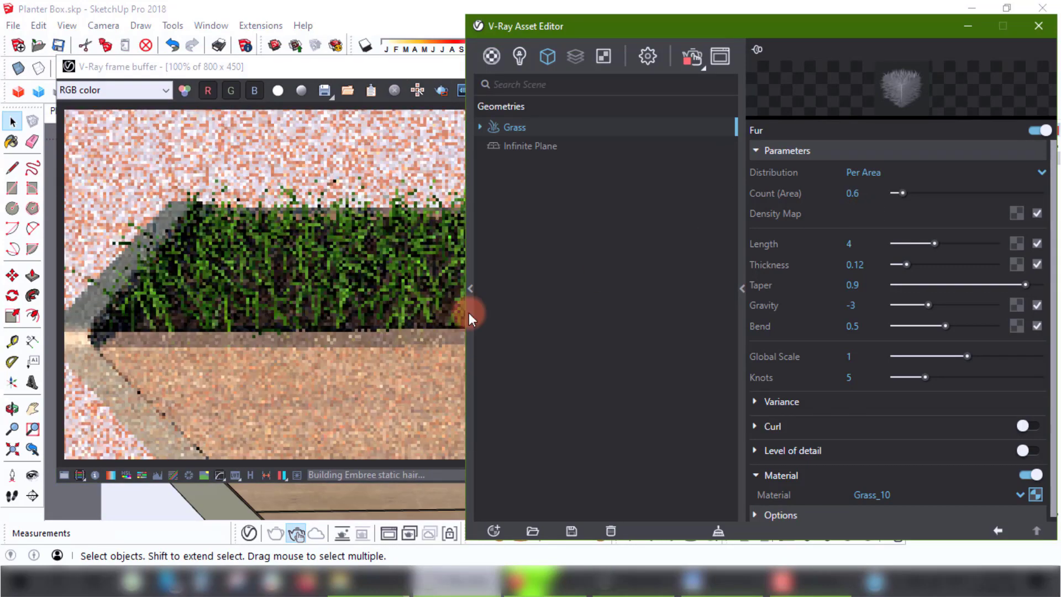
pyautogui.click(351, 419)
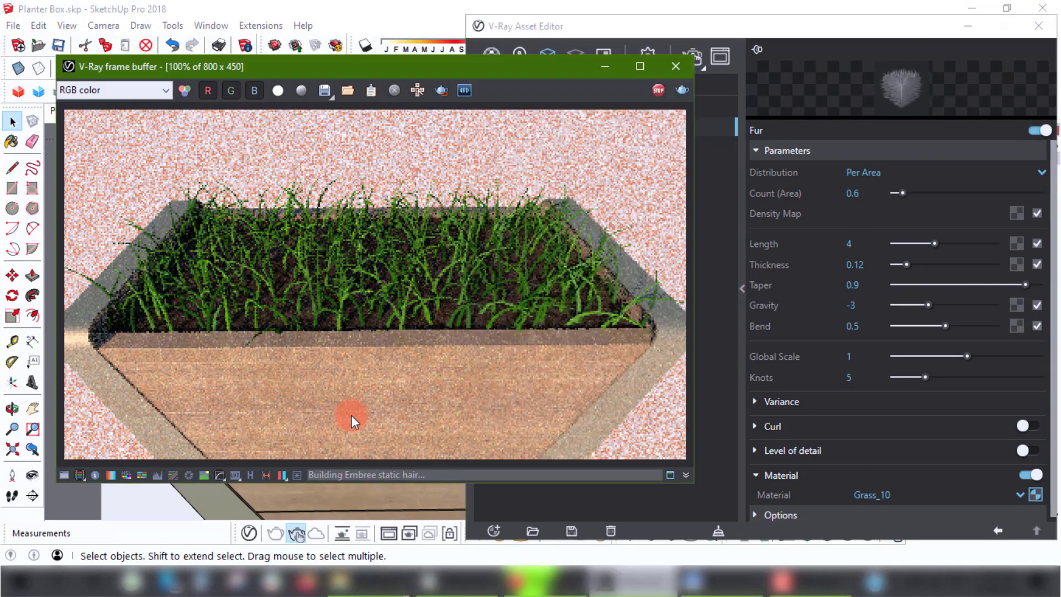
pyautogui.click(756, 272)
# - Set Count (Area) to 2 and review the render, then raise it to 20
pyautogui.click(857, 194)
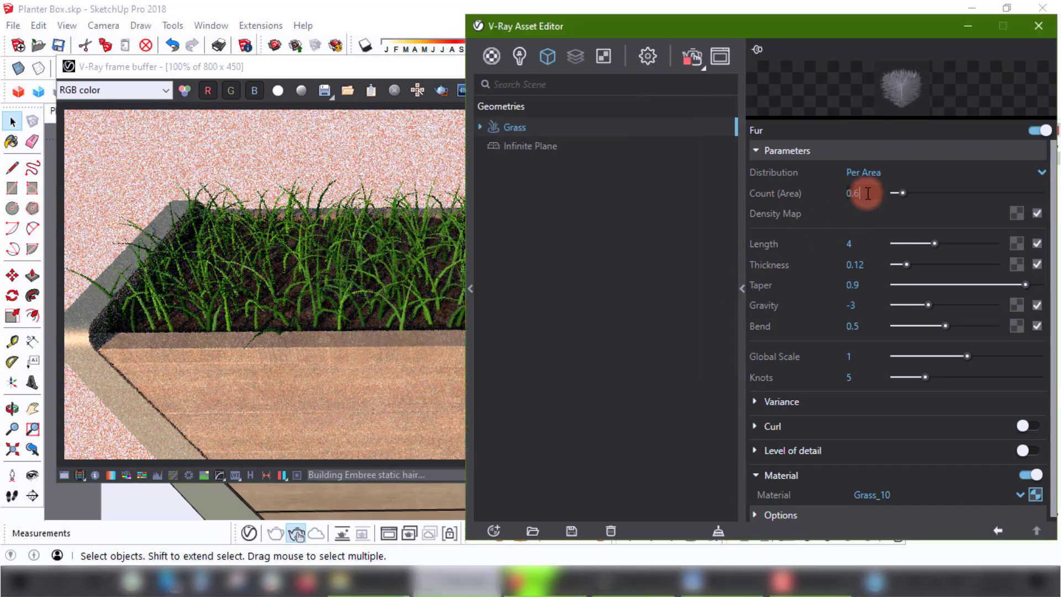
pyautogui.click(857, 196)
pyautogui.moveTo(857, 196); pyautogui.dragTo(849, 197)
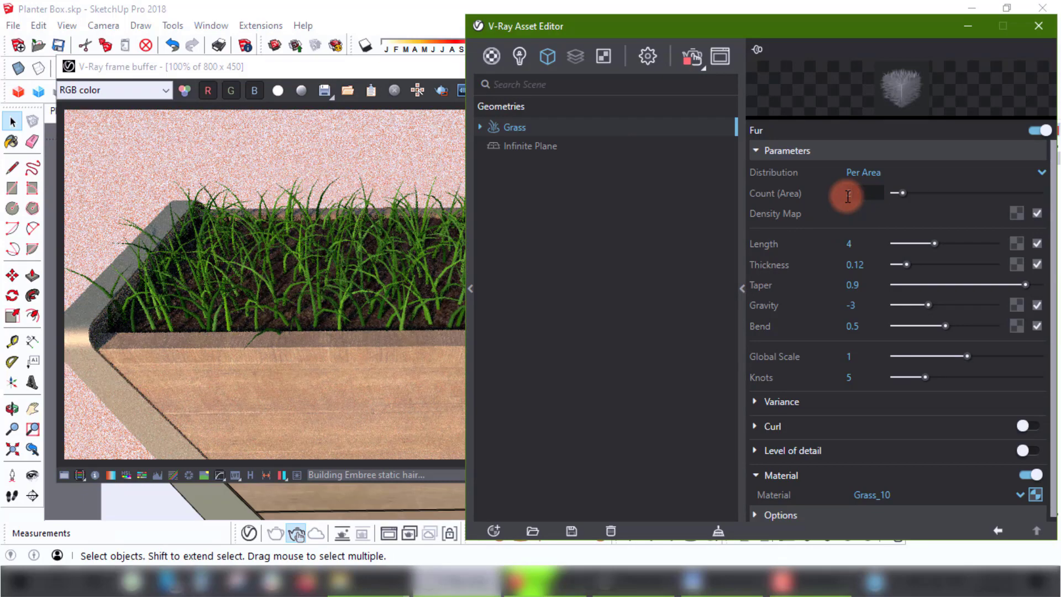
pyautogui.write('2')
pyautogui.press('Return')
pyautogui.click(370, 422)
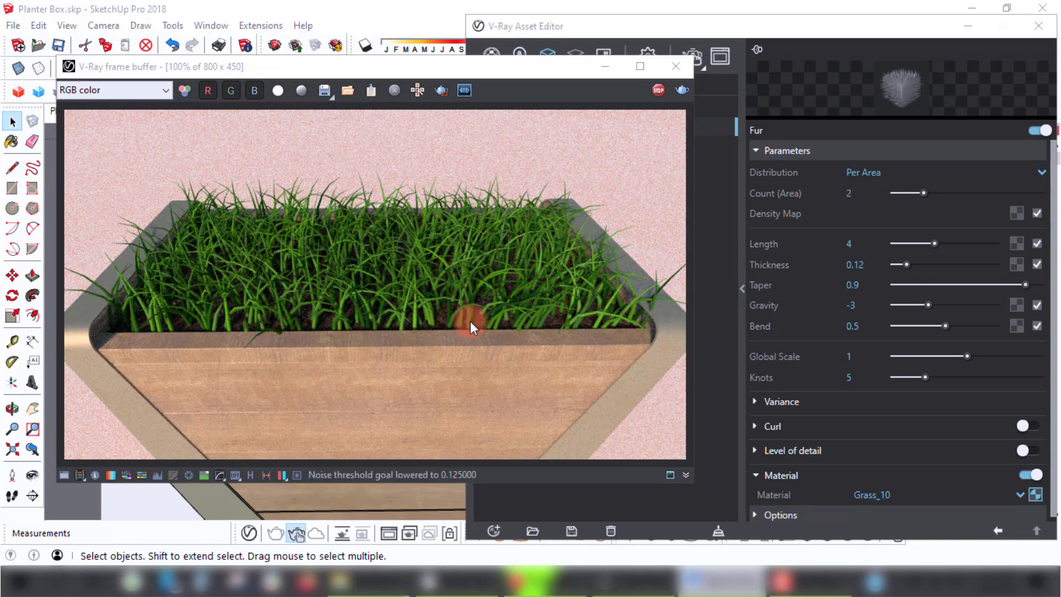
pyautogui.click(854, 193)
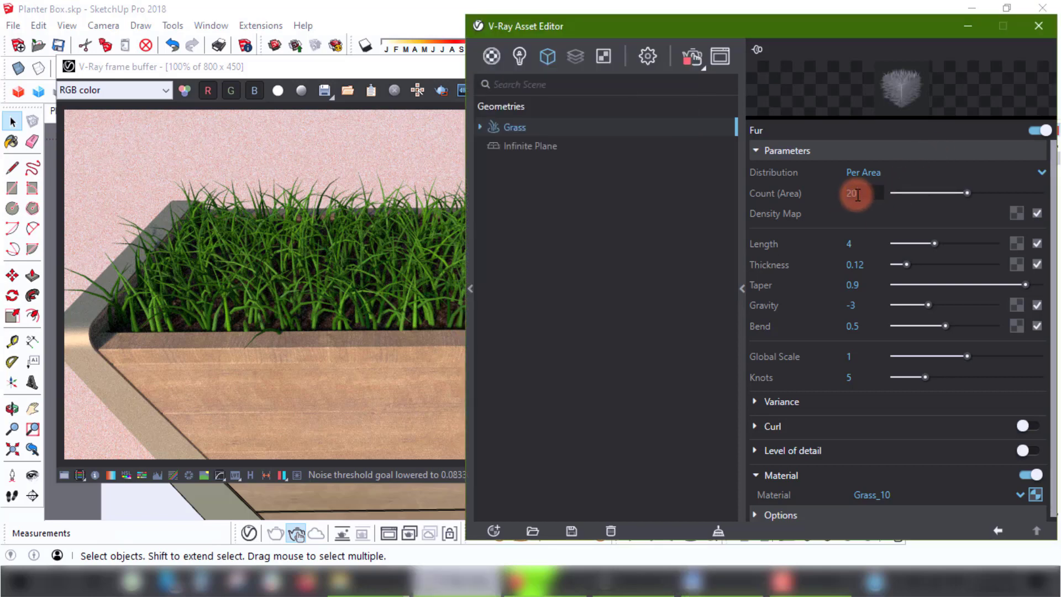
pyautogui.press('Return')
pyautogui.click(409, 386)
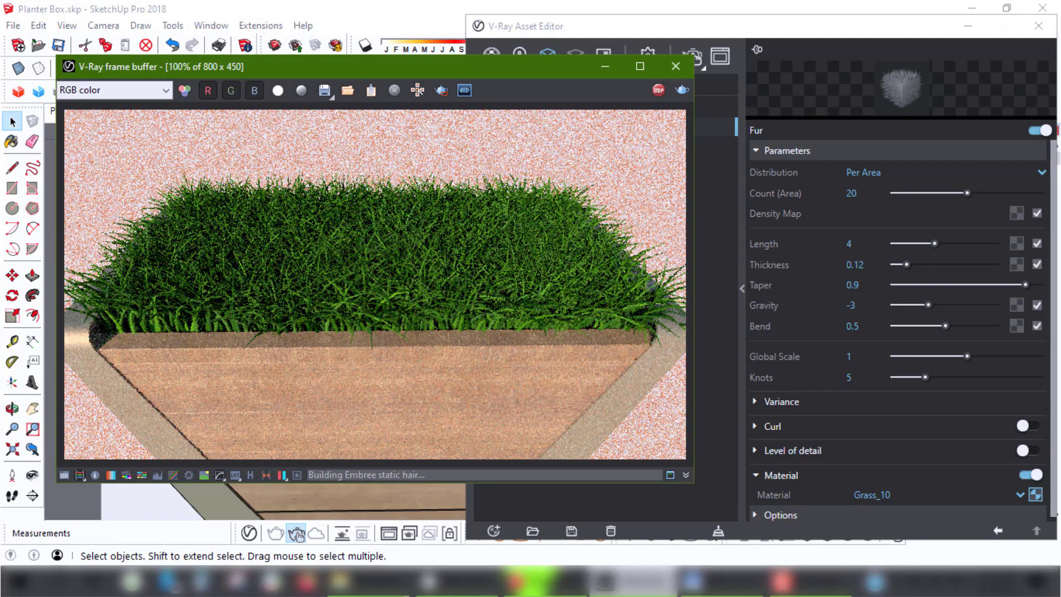
pyautogui.click(787, 220)
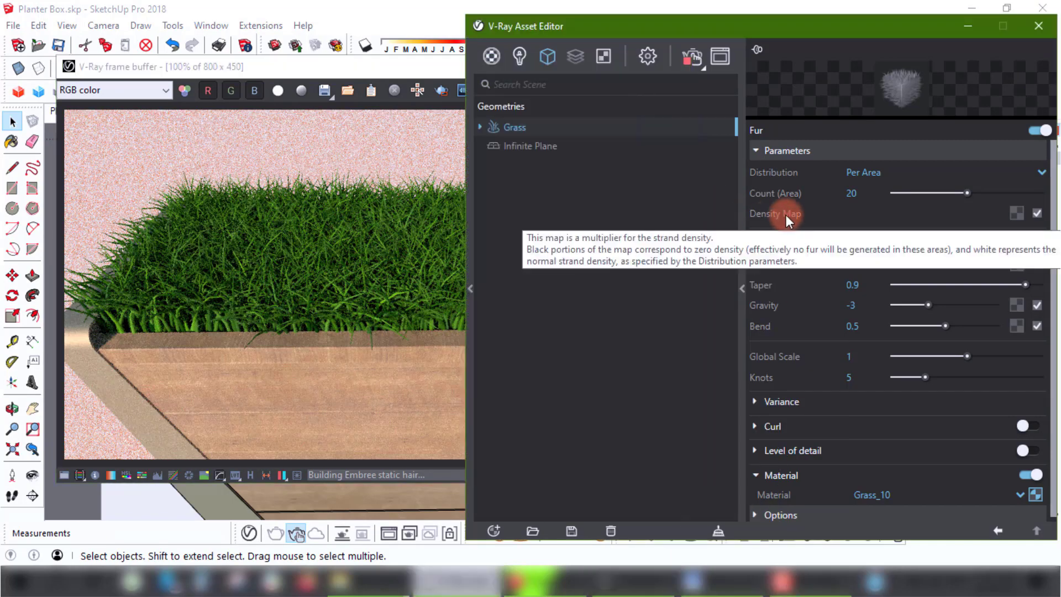
pyautogui.click(1041, 220)
pyautogui.click(777, 242)
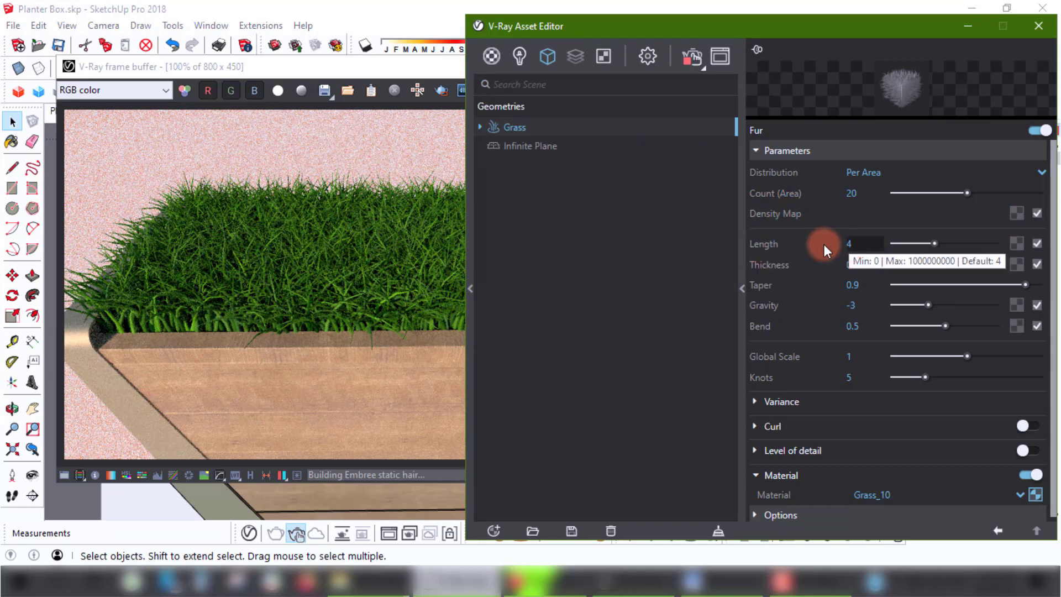
pyautogui.click(351, 308)
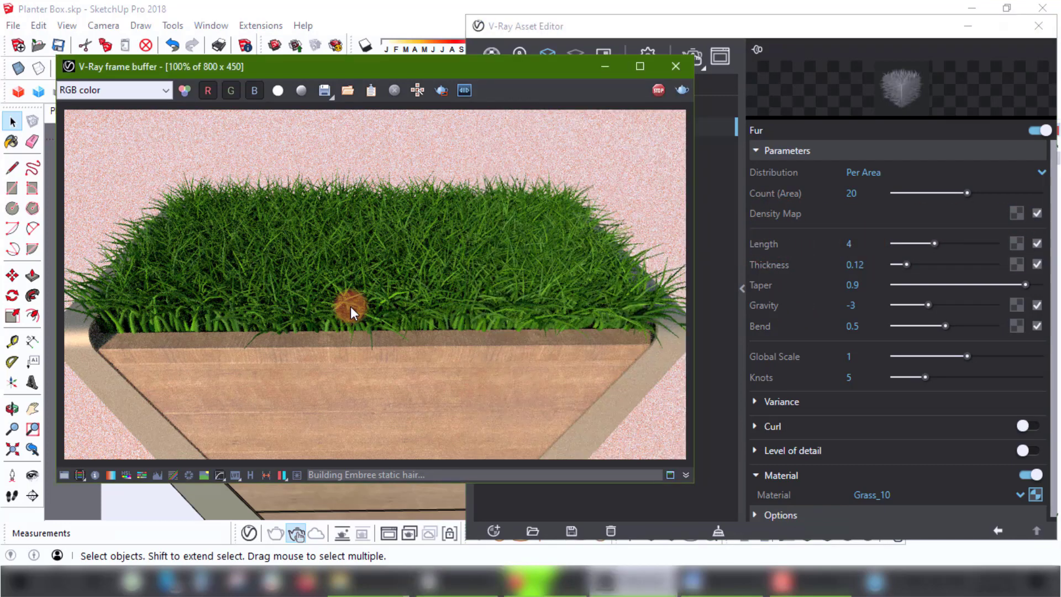
pyautogui.click(771, 249)
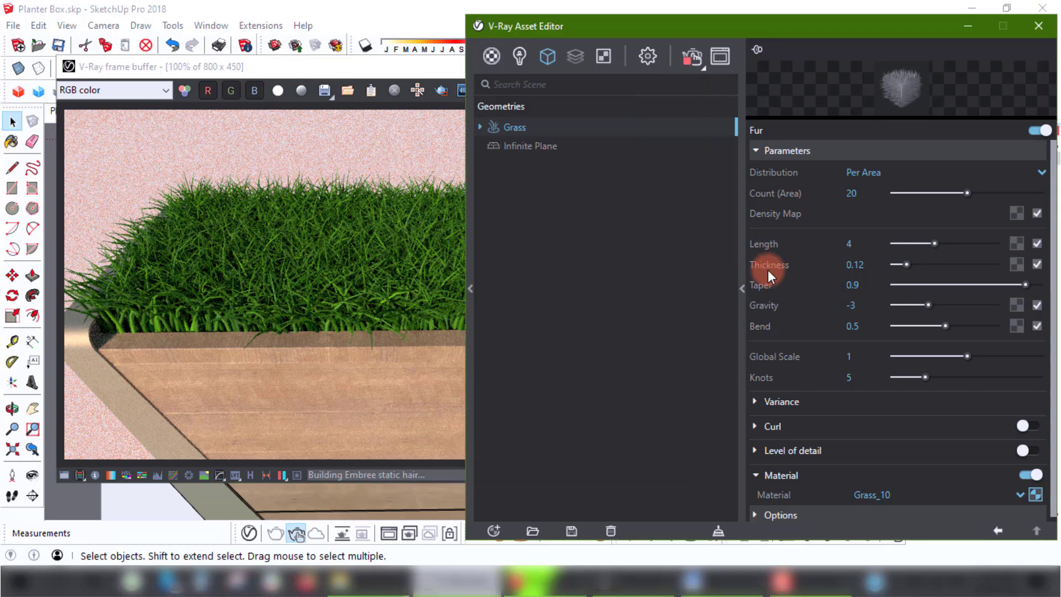
pyautogui.click(853, 265)
# - Try fur thickness 0.012, then 0.09, checking the render each time
pyautogui.write('0')
pyautogui.press('Return')
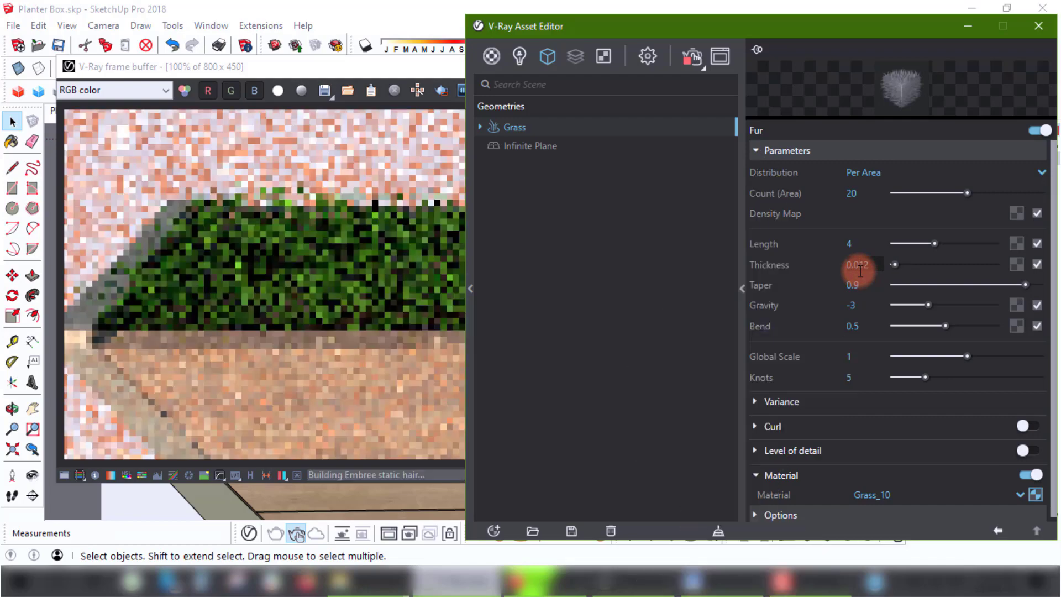
pyautogui.click(407, 352)
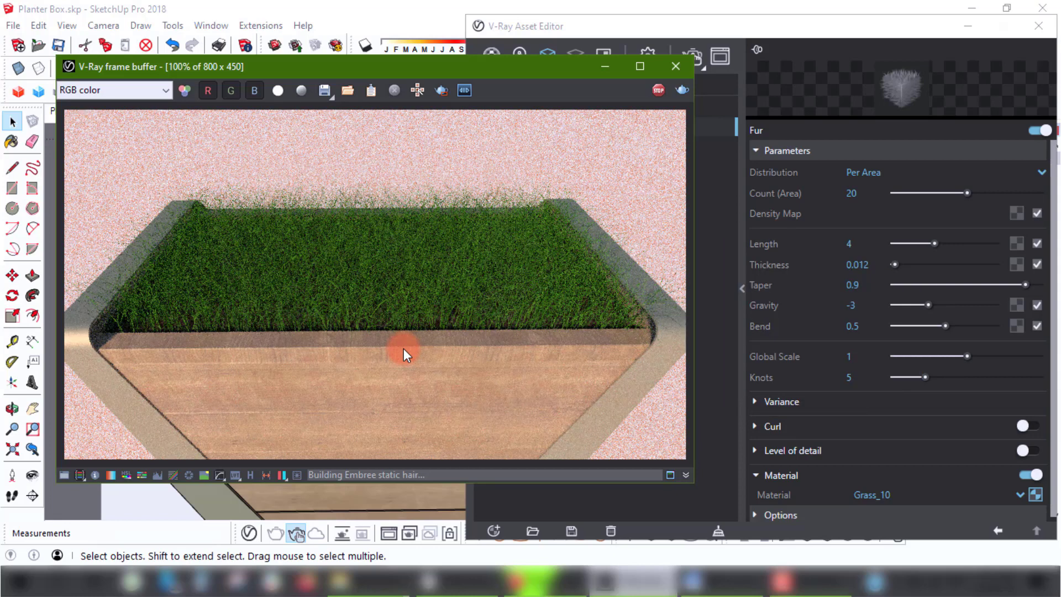
pyautogui.click(844, 283)
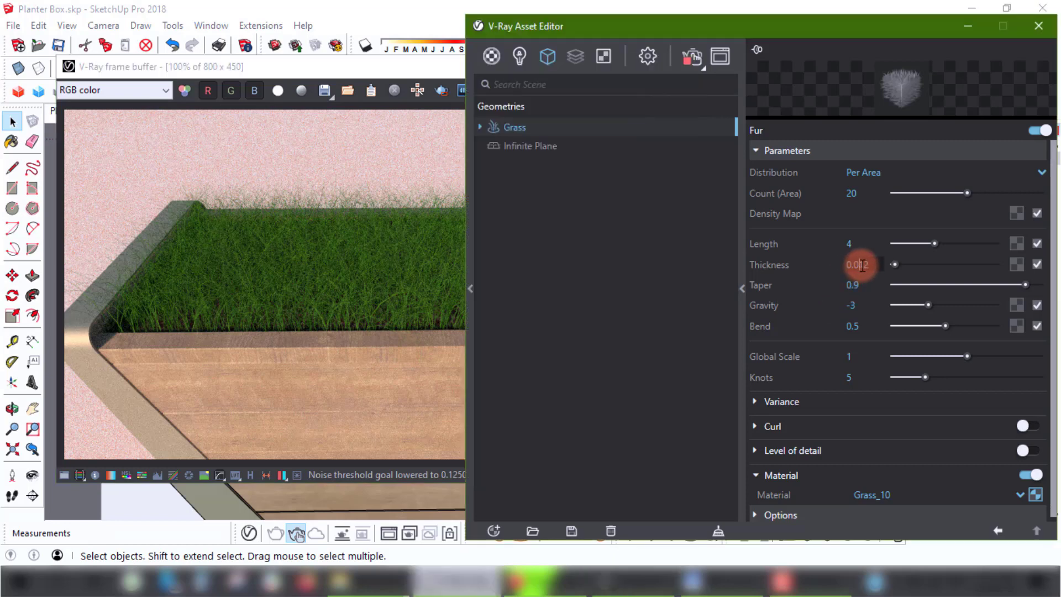
pyautogui.moveTo(858, 264); pyautogui.dragTo(878, 263)
pyautogui.write('09')
pyautogui.press('Return')
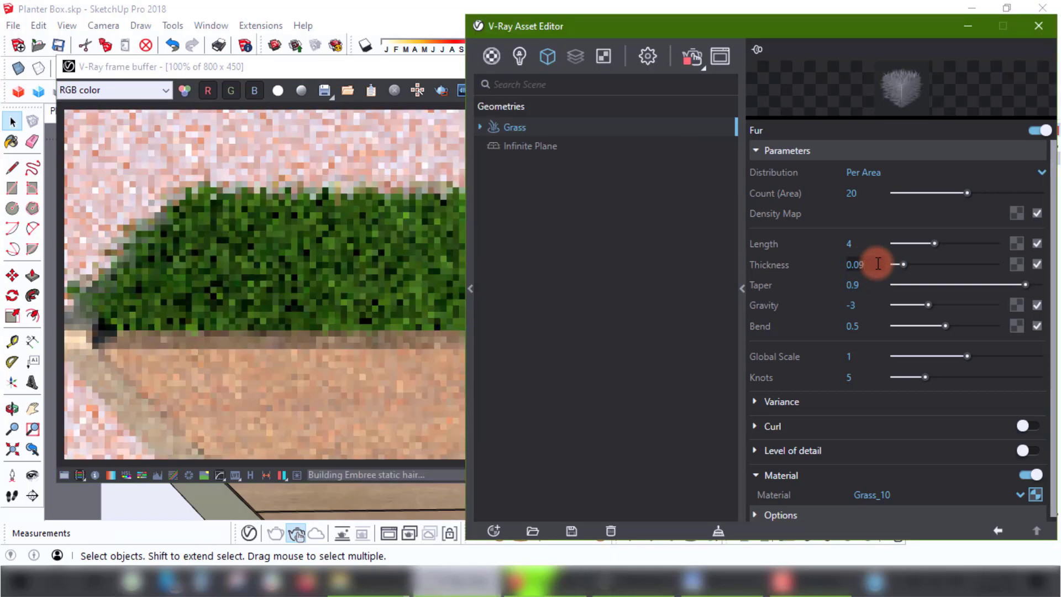
pyautogui.click(406, 348)
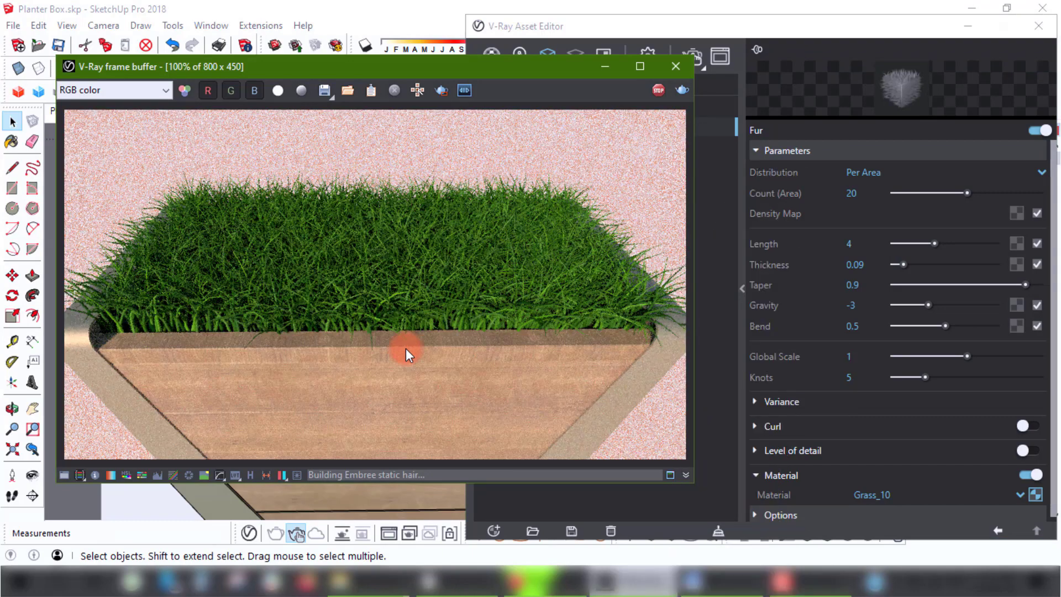
# - Settle the fur thickness at 0.06 and view the finer blades
pyautogui.click(767, 284)
pyautogui.click(857, 268)
pyautogui.moveTo(860, 263); pyautogui.dragTo(867, 263)
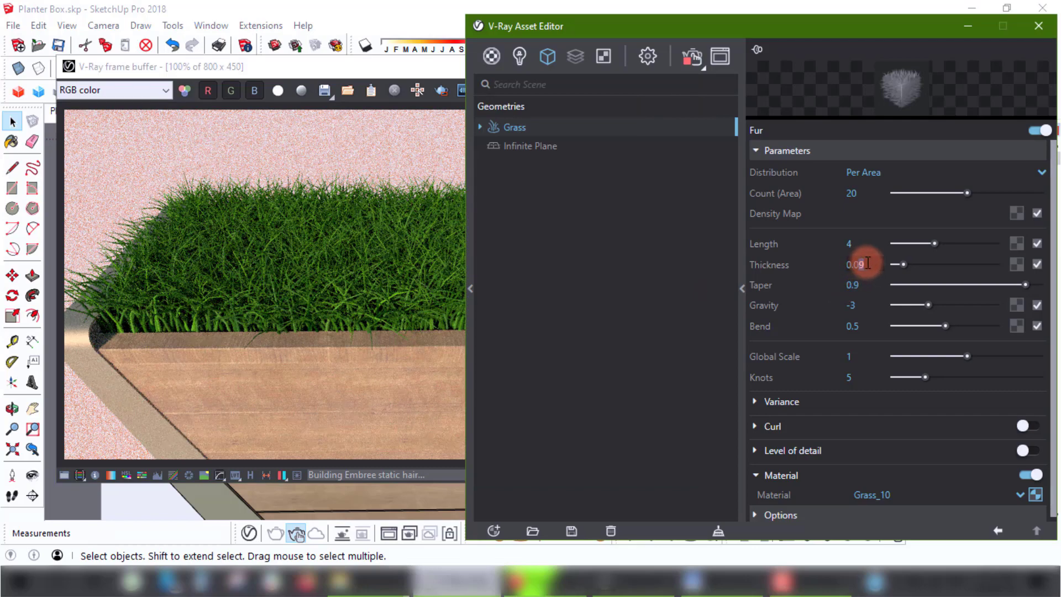
pyautogui.click(303, 356)
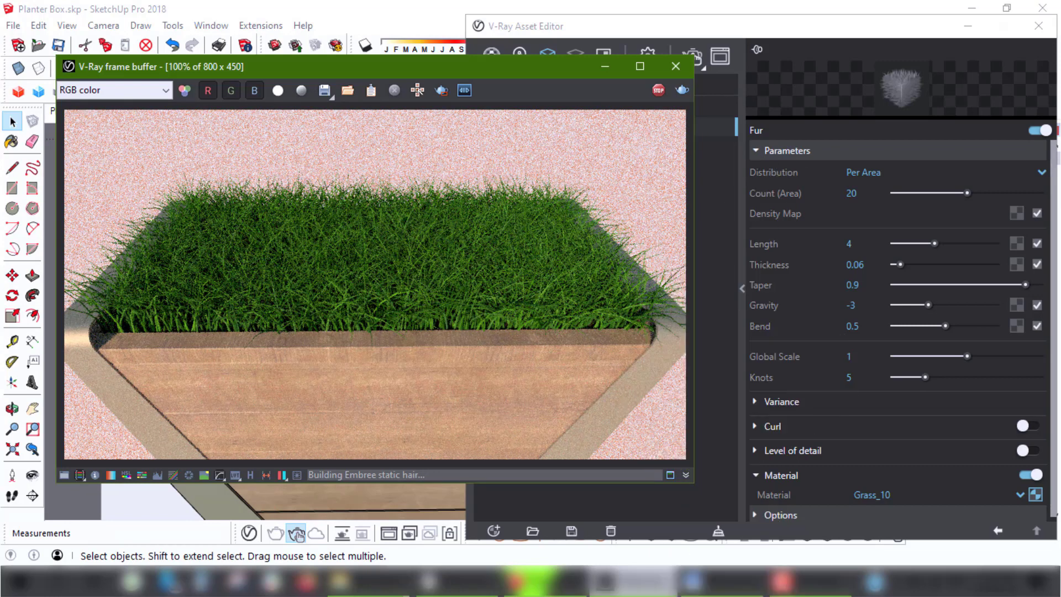
pyautogui.click(711, 304)
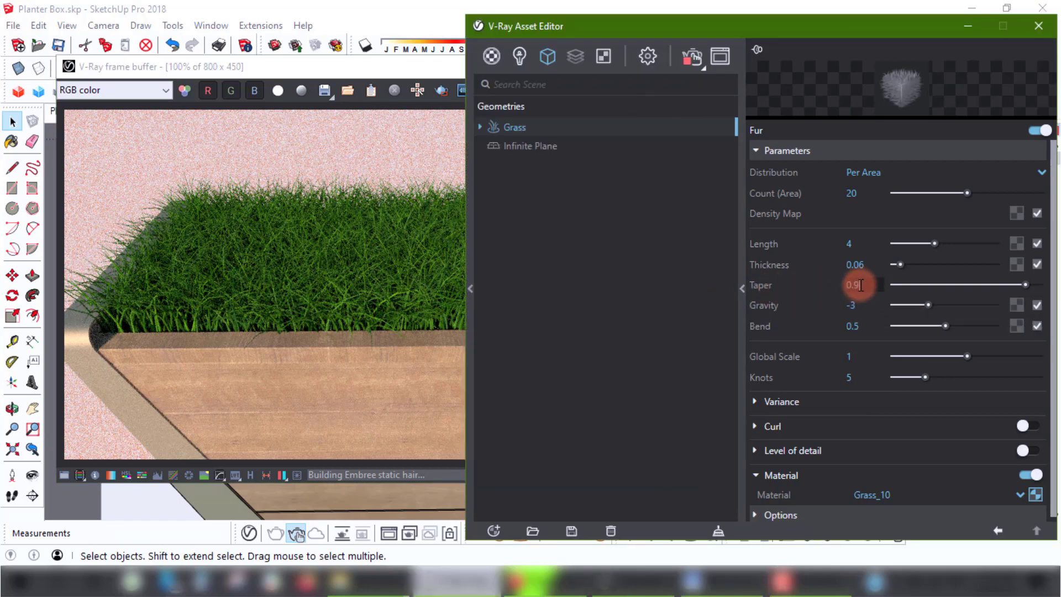
# - Preview Fur Gravity at 0, then set it to -1 and check the render
pyautogui.click(771, 307)
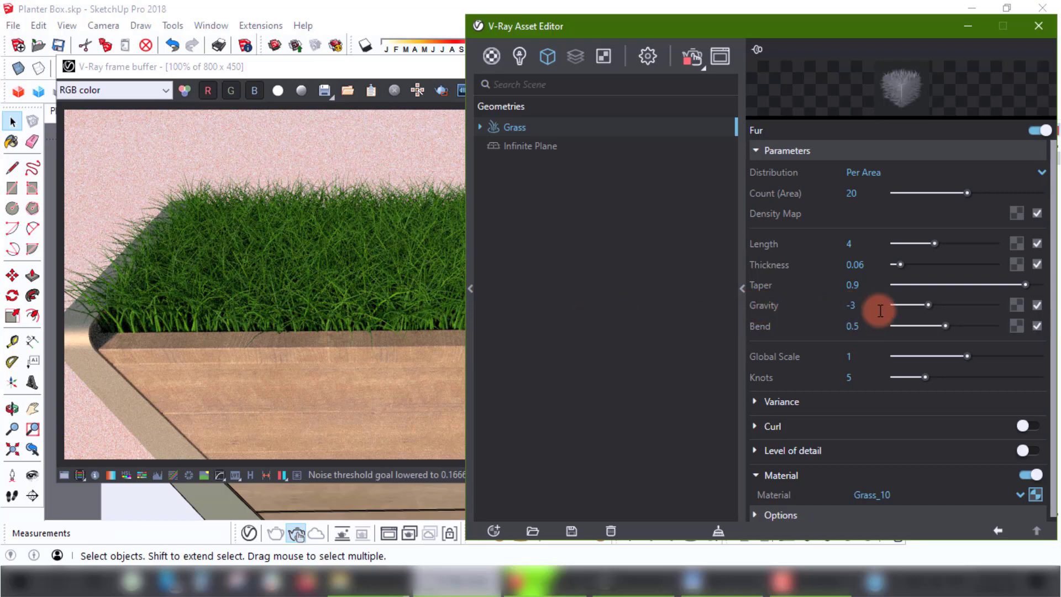
pyautogui.click(858, 305)
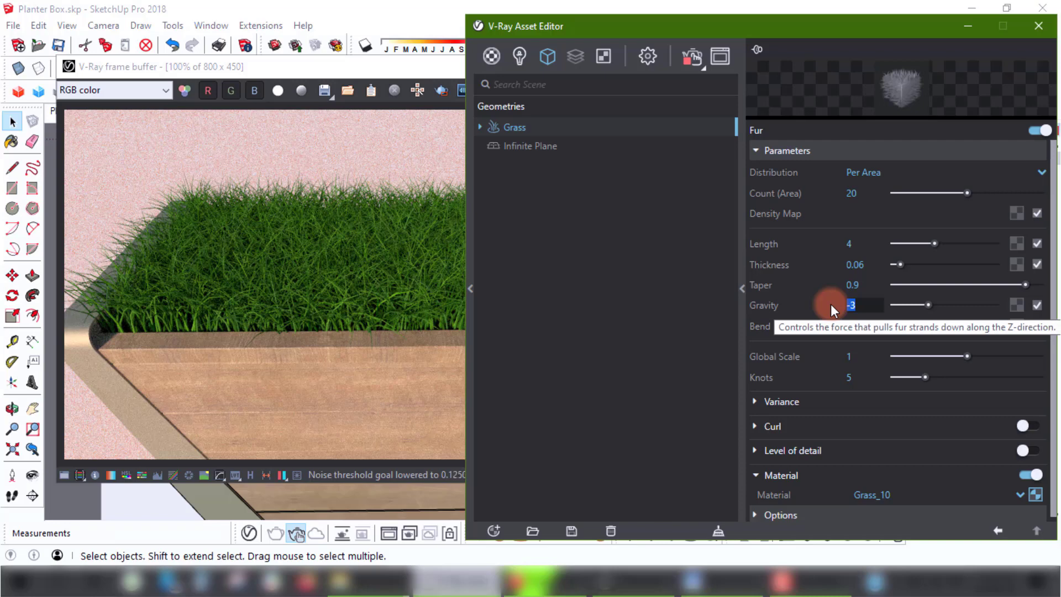
pyautogui.write('0')
pyautogui.press('Return')
pyautogui.click(377, 385)
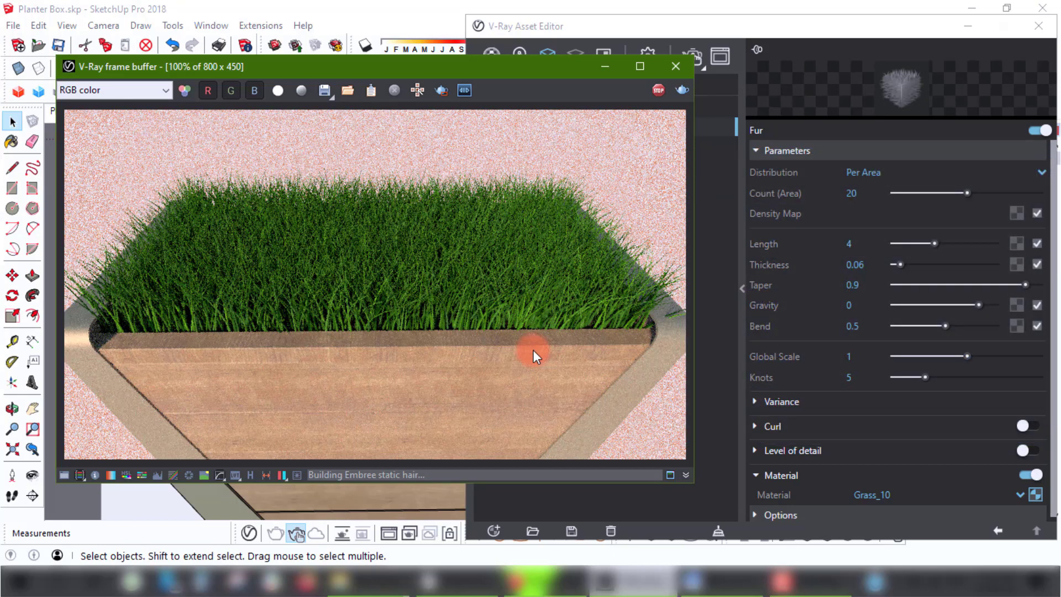
pyautogui.doubleClick(854, 305)
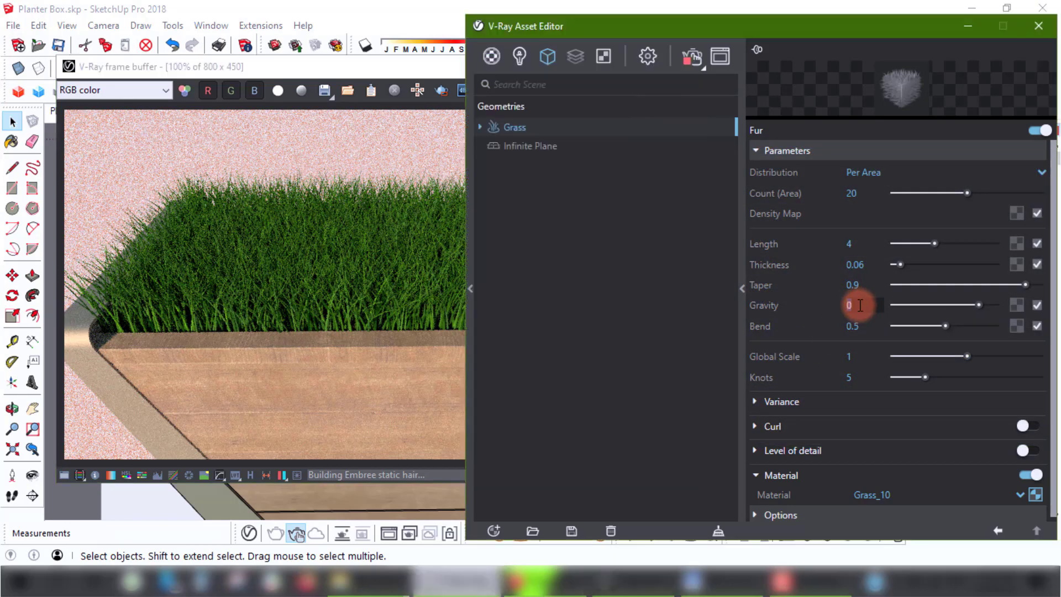
pyautogui.press('Return')
pyautogui.click(383, 349)
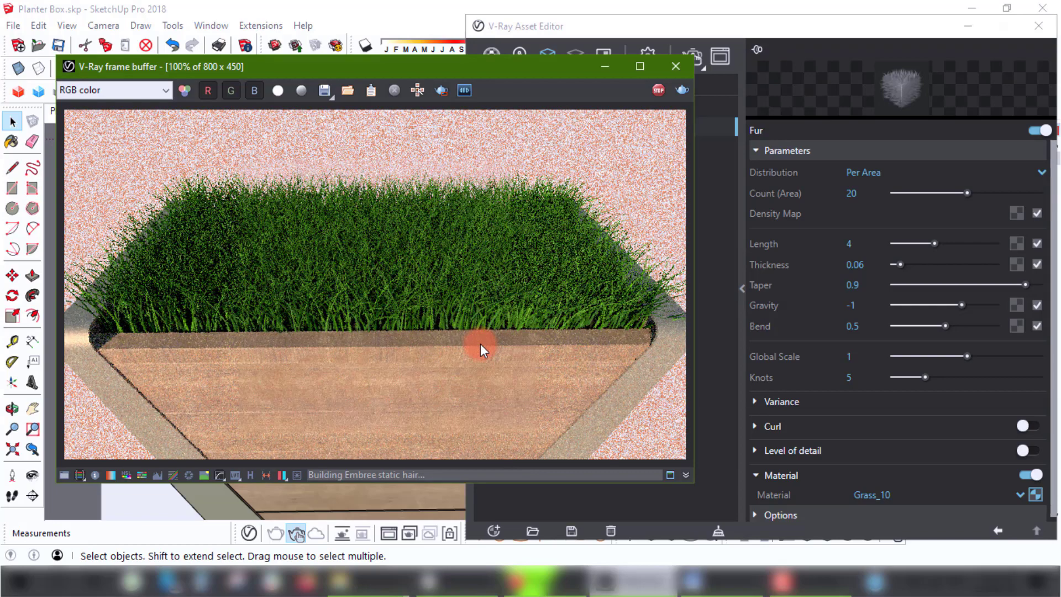
# - Compare high and zero Bend in the render, then set Bend to 0.8
pyautogui.click(718, 320)
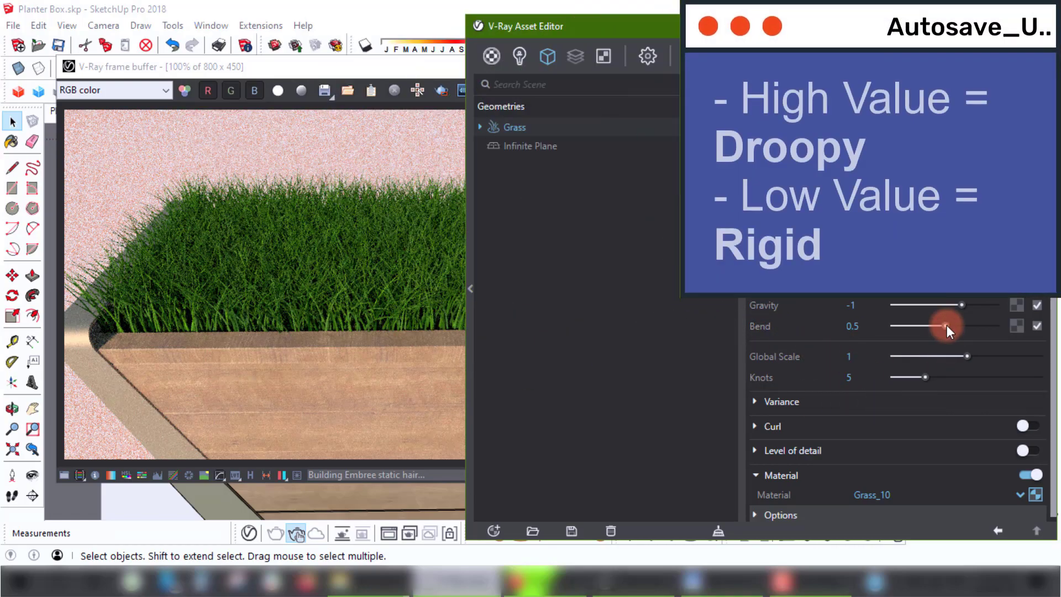
pyautogui.moveTo(947, 326); pyautogui.dragTo(996, 326)
pyautogui.click(400, 393)
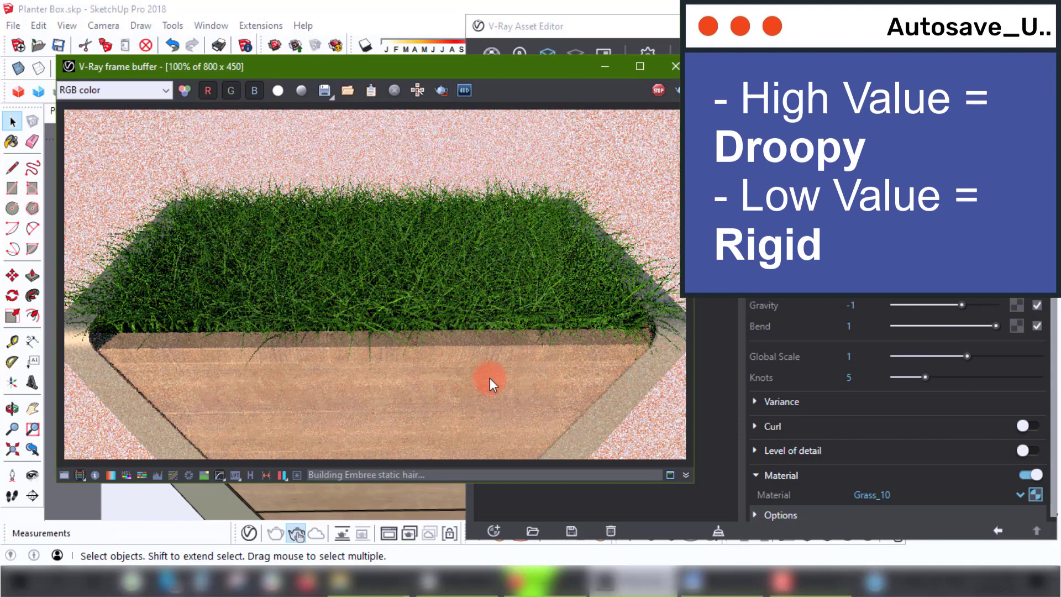
pyautogui.click(999, 324)
pyautogui.moveTo(996, 326); pyautogui.dragTo(894, 326)
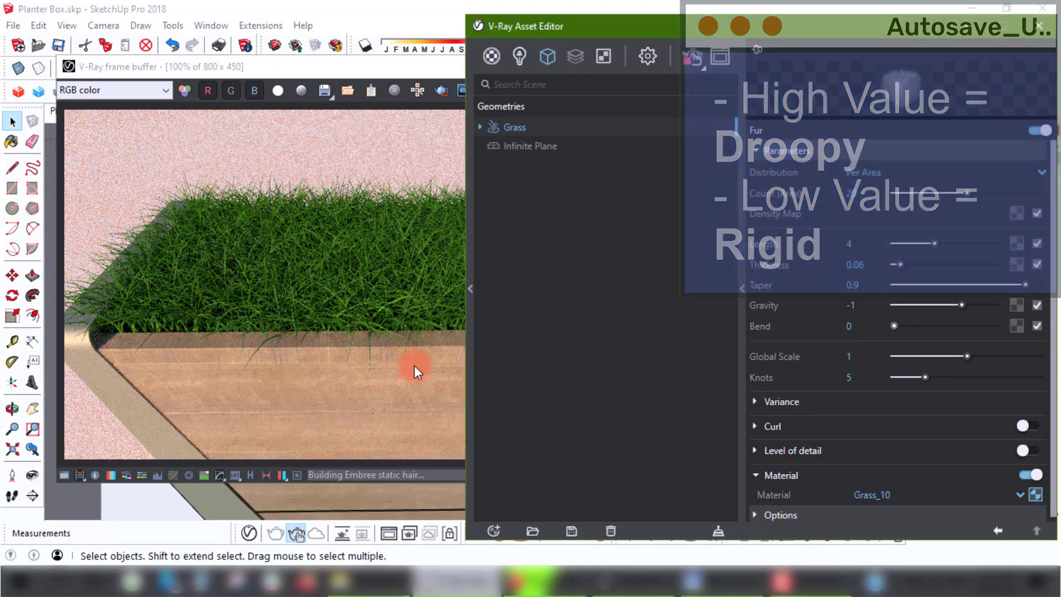
pyautogui.click(406, 383)
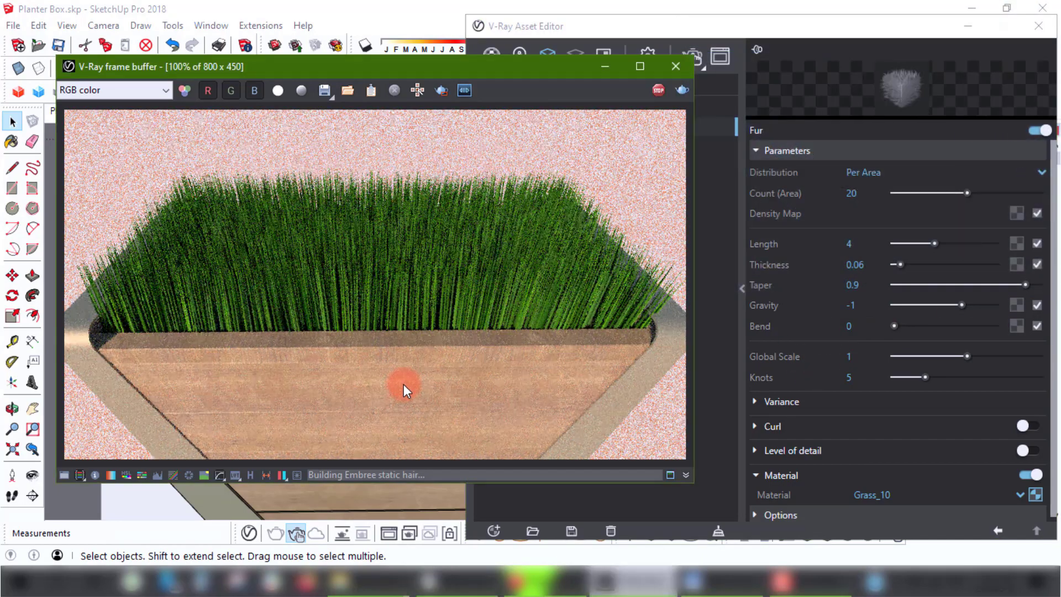
pyautogui.click(862, 326)
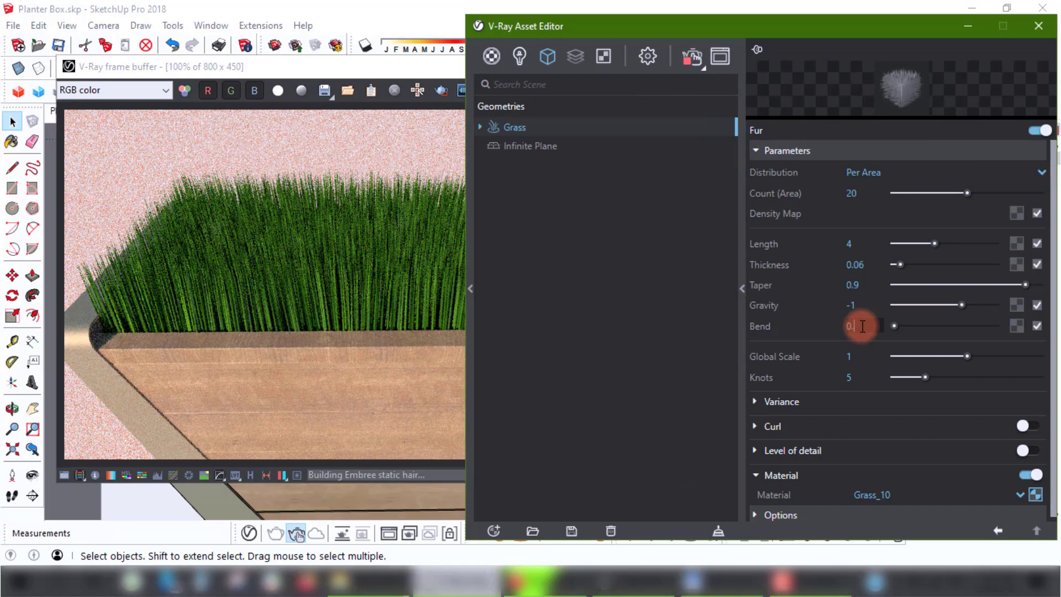
pyautogui.press('Return')
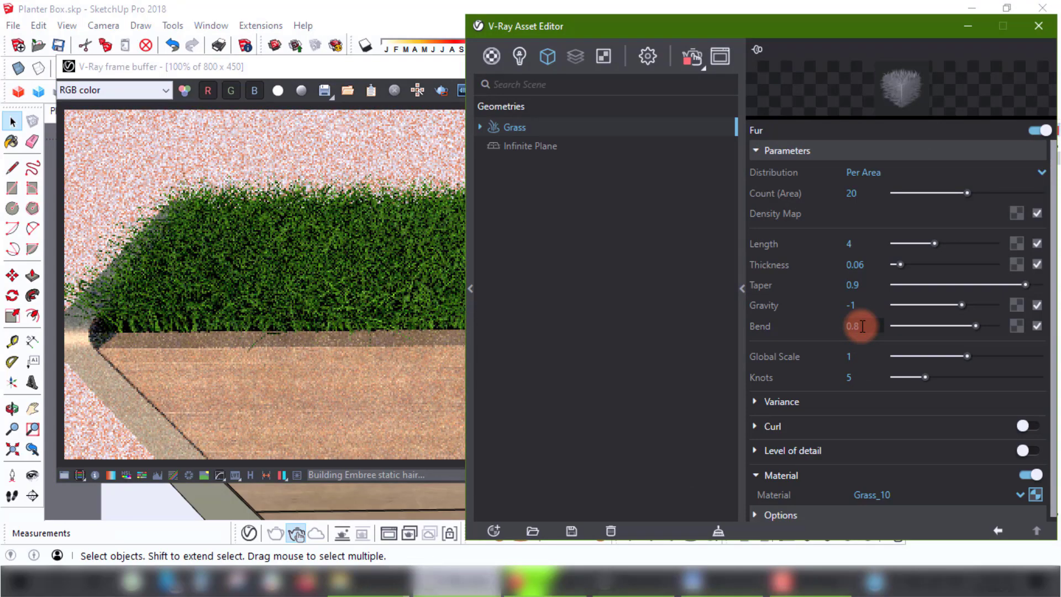
pyautogui.click(367, 367)
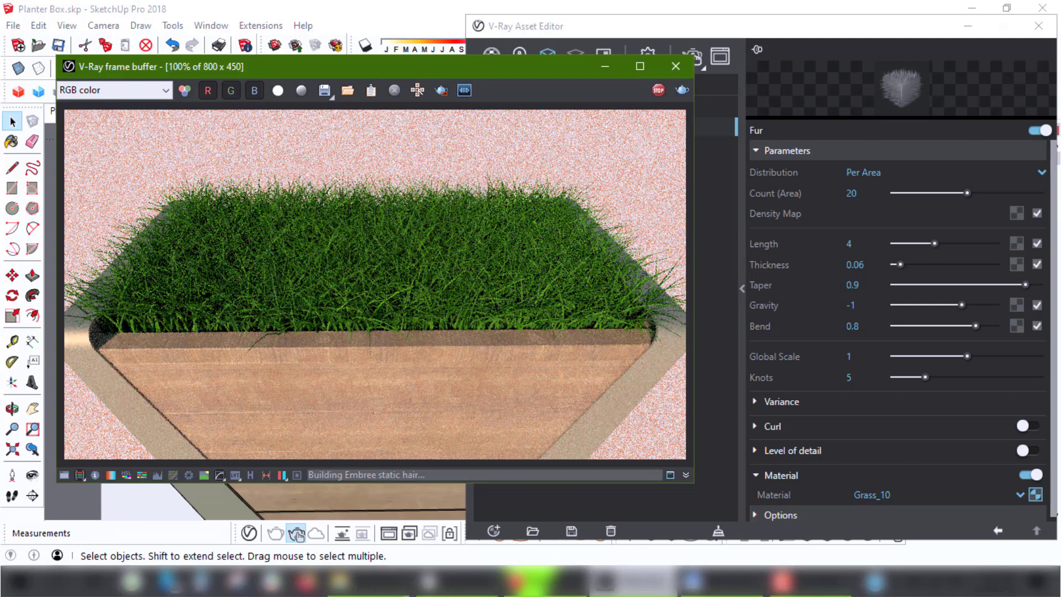
# - Test lower and higher Knots counts (2 and 16) in the render
pyautogui.click(705, 366)
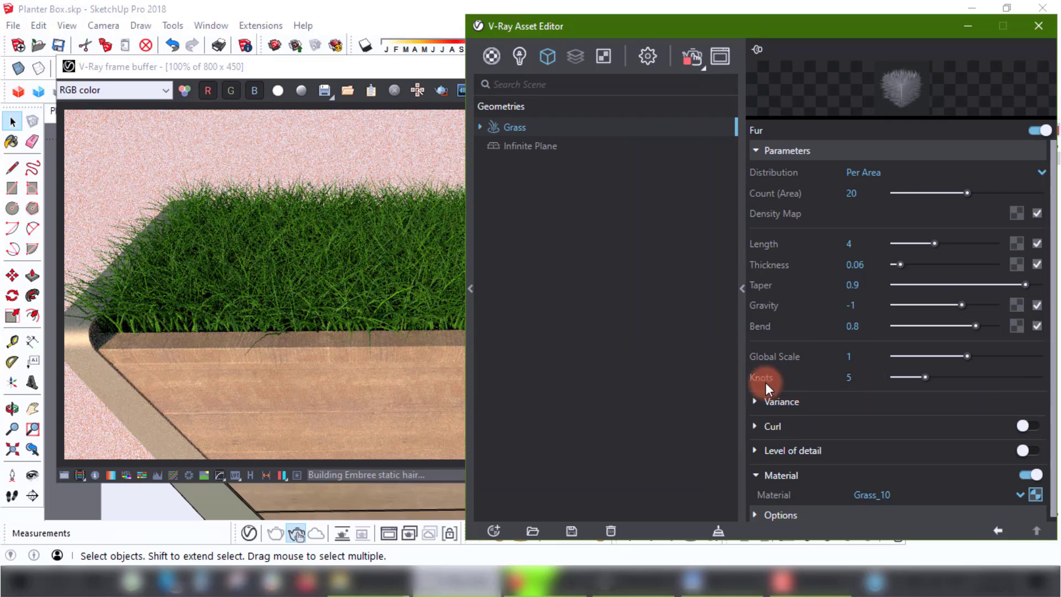
pyautogui.moveTo(766, 386)
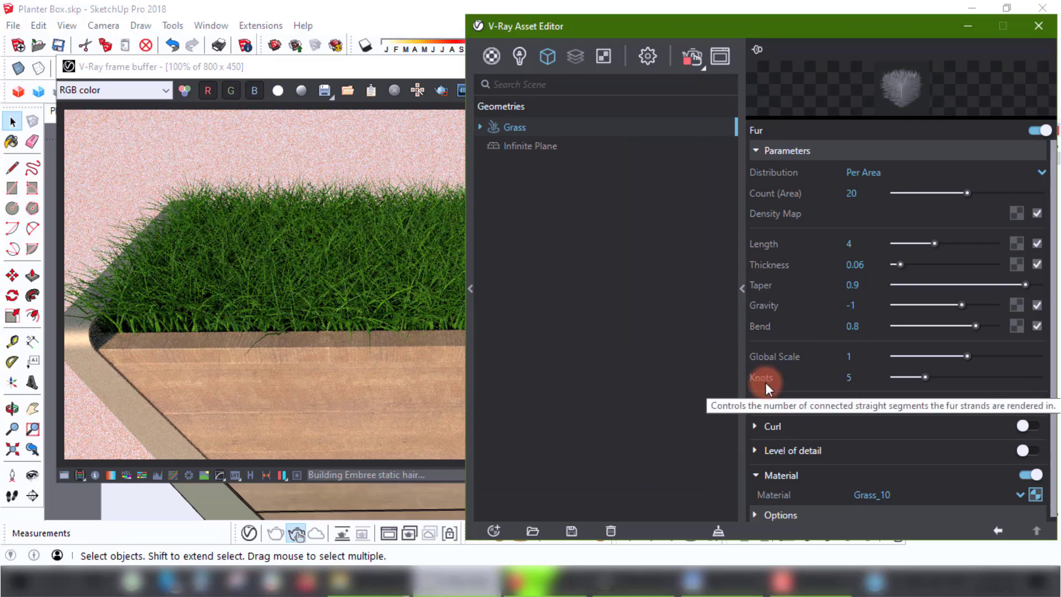
pyautogui.click(379, 365)
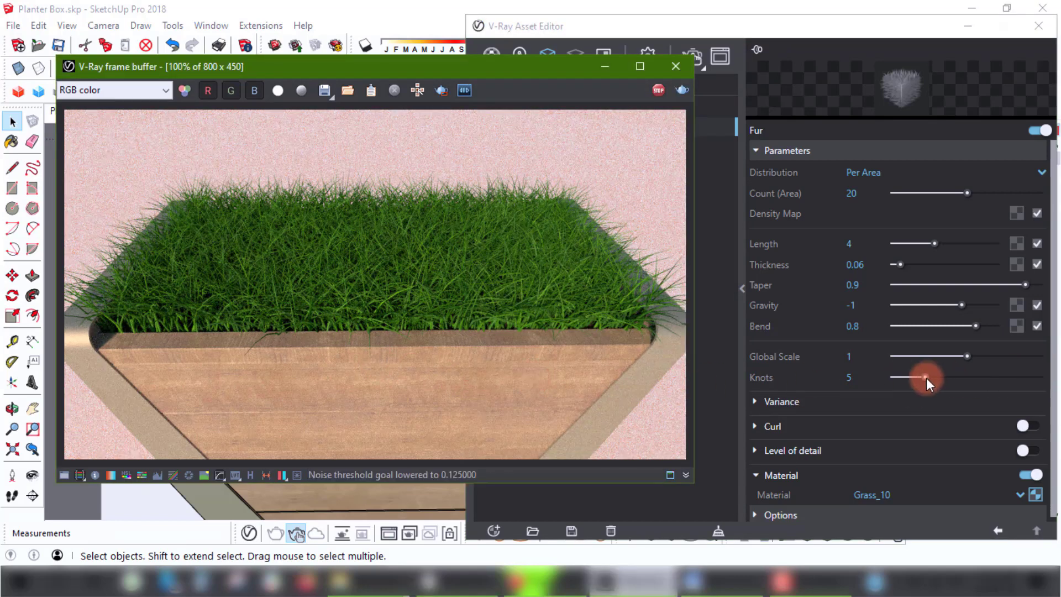
pyautogui.moveTo(926, 377); pyautogui.dragTo(897, 378)
pyautogui.click(376, 406)
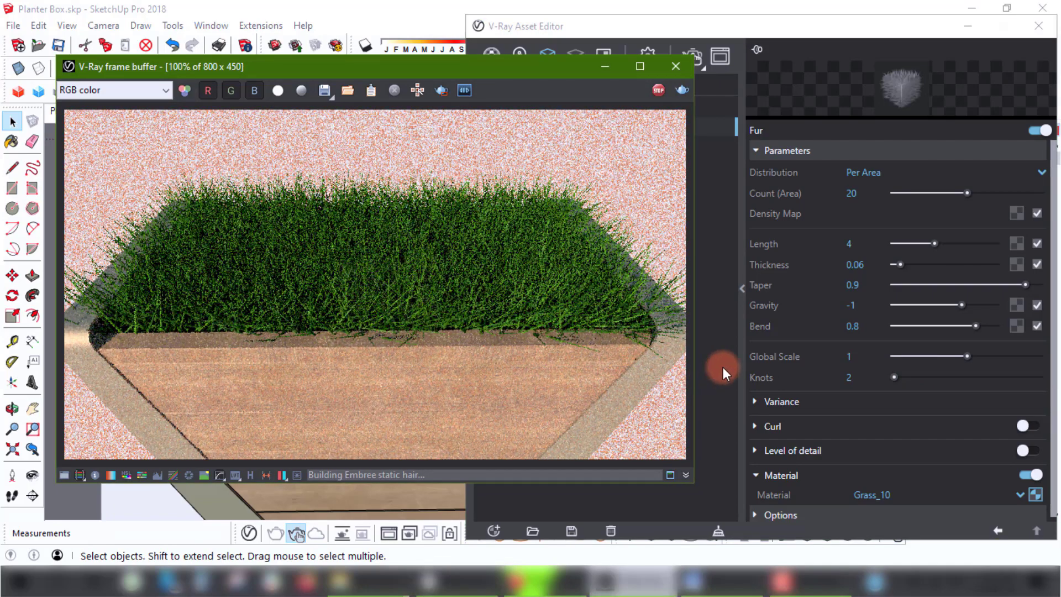
pyautogui.moveTo(889, 379); pyautogui.dragTo(1047, 377)
pyautogui.click(363, 414)
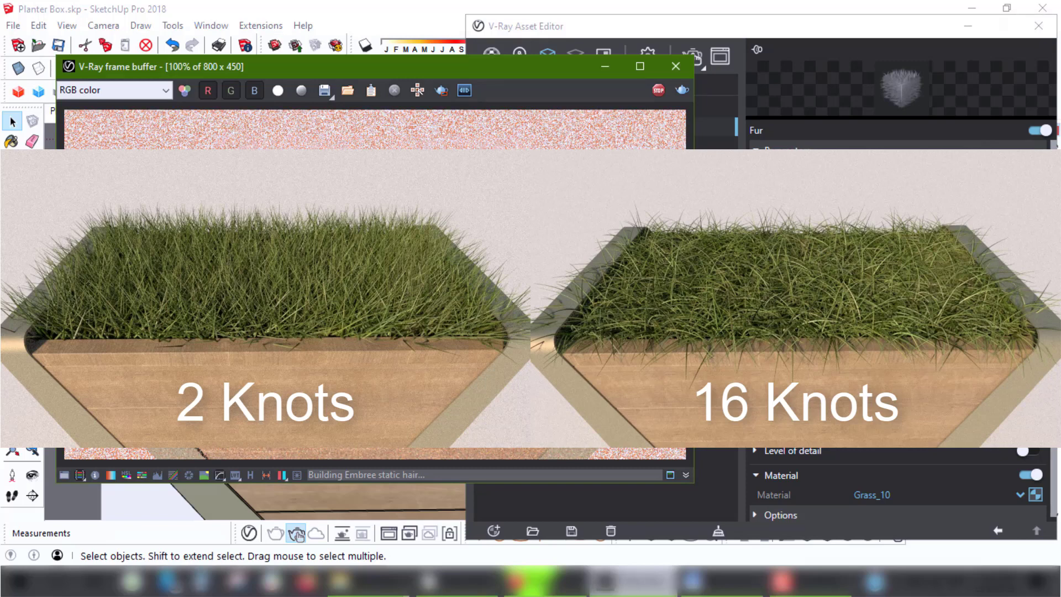
# - Set Knots to 8 and check the grass render
pyautogui.click(297, 534)
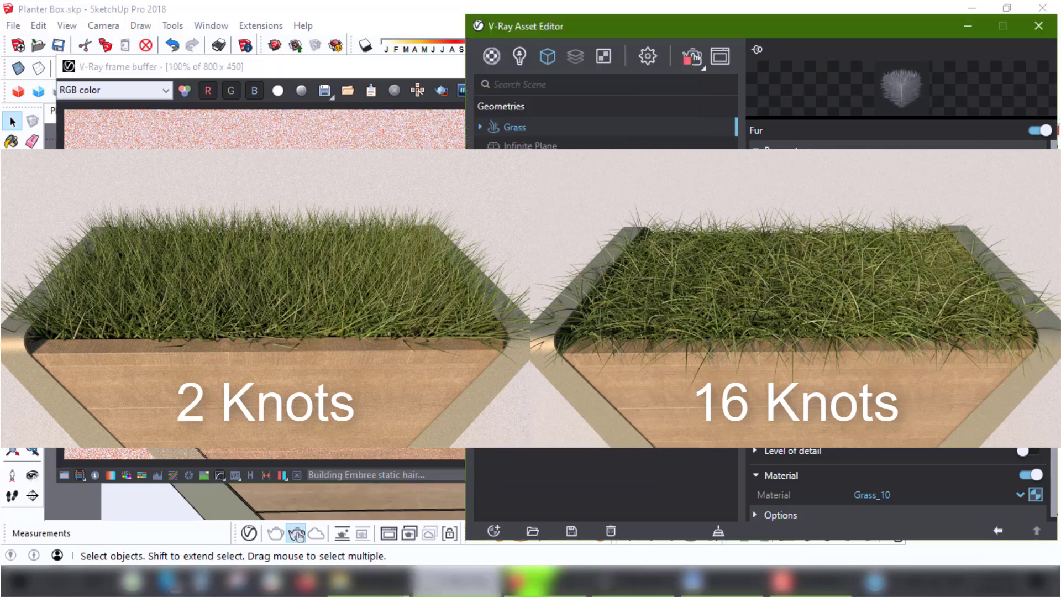
pyautogui.doubleClick(863, 377)
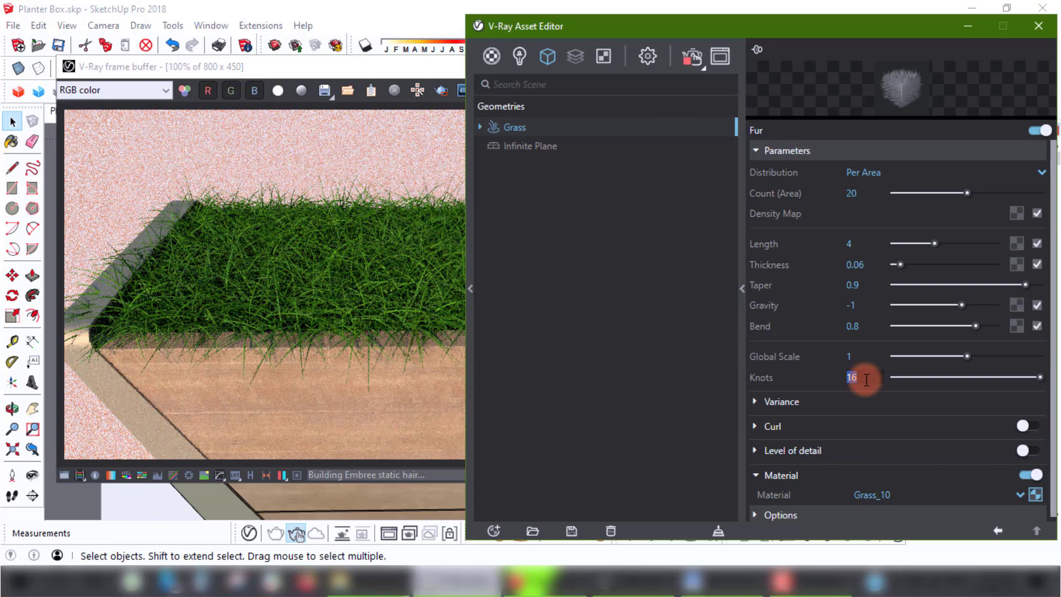
pyautogui.write('8')
pyautogui.press('Return')
pyautogui.click(434, 386)
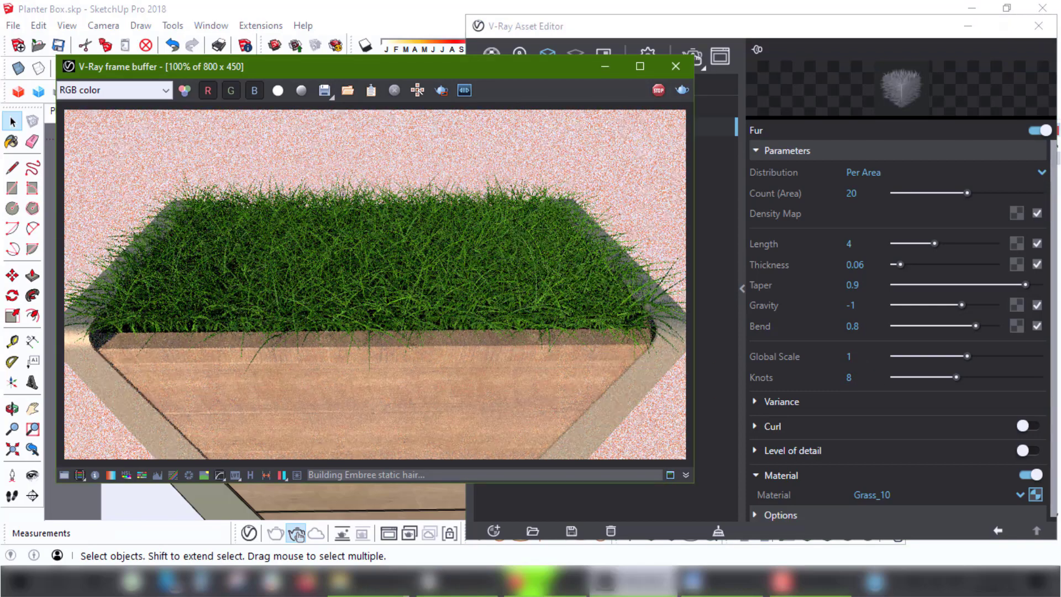
pyautogui.click(719, 330)
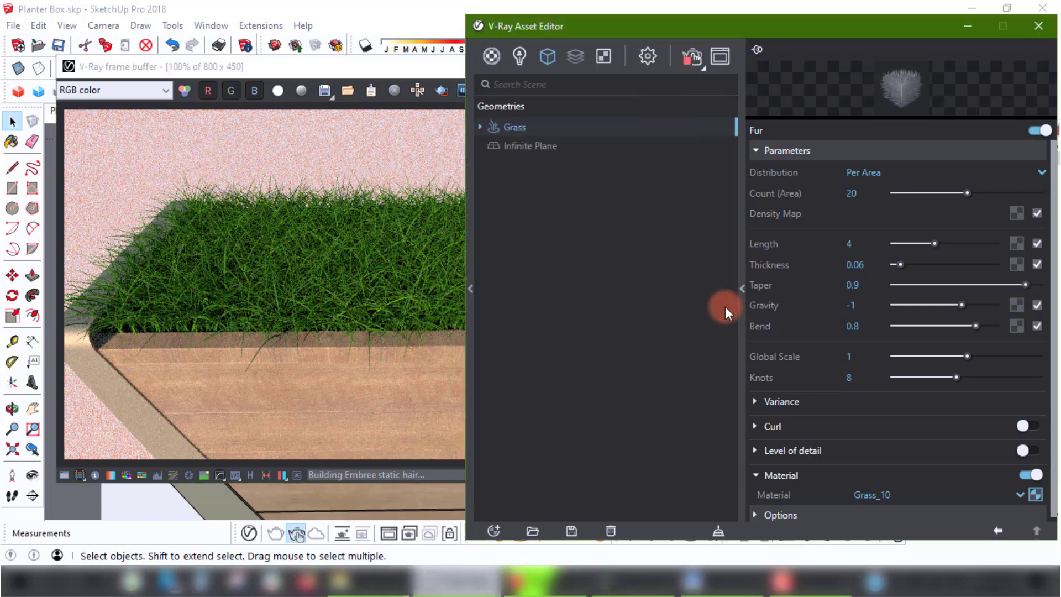
# - Toggle the Curl rollout, then bring the frame buffer forward and move it right
pyautogui.click(800, 427)
pyautogui.click(800, 426)
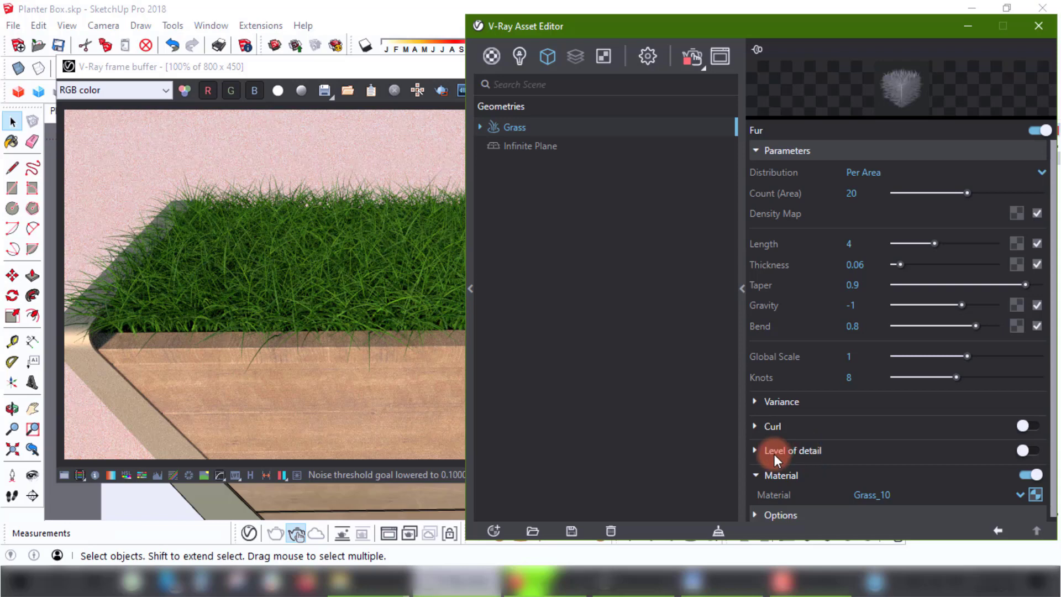
pyautogui.click(288, 387)
pyautogui.moveTo(373, 67); pyautogui.dragTo(505, 84)
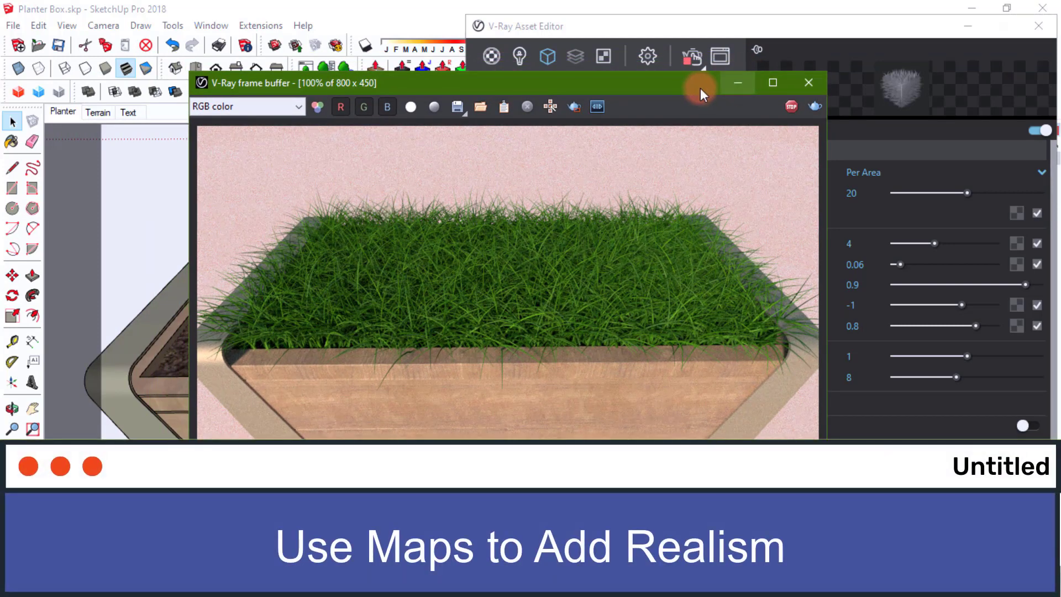
# - Move the frame buffer and Asset Editor left to expose the Default Tray's Scenes
pyautogui.moveTo(666, 86); pyautogui.dragTo(512, 86)
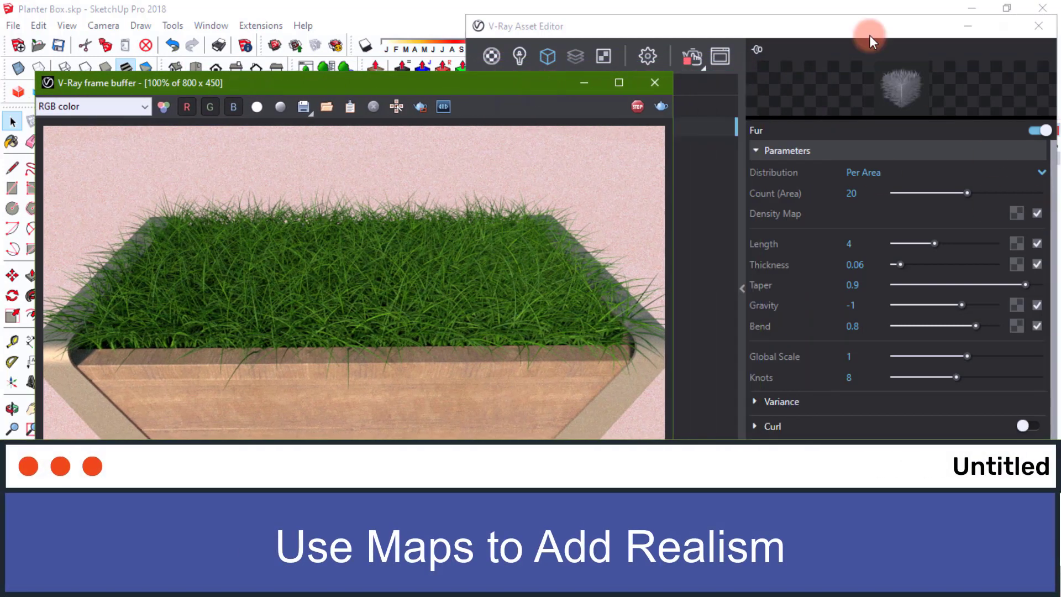
pyautogui.click(906, 32)
pyautogui.moveTo(910, 32); pyautogui.dragTo(723, 36)
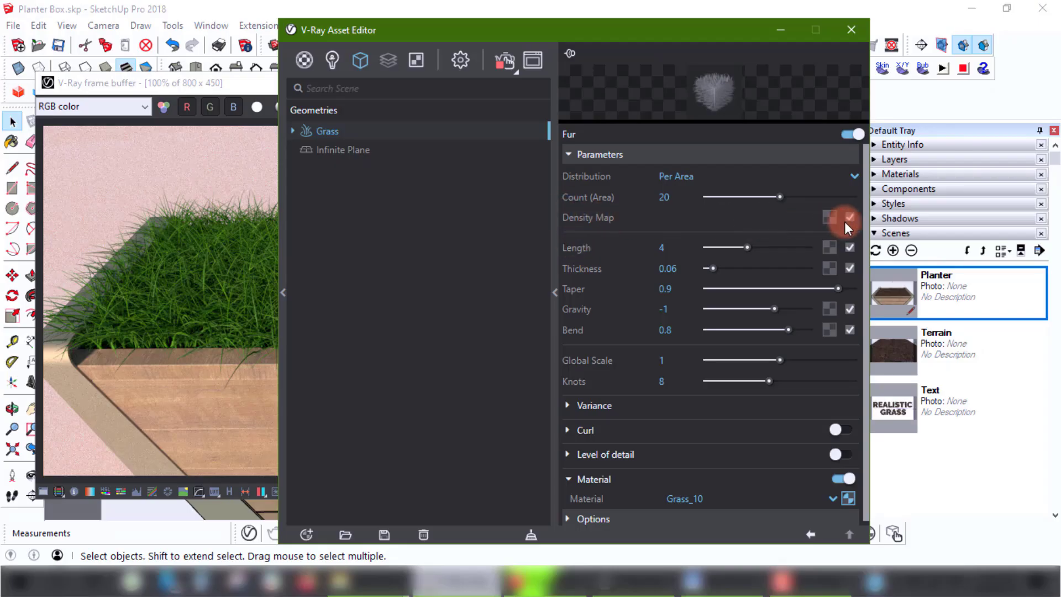
pyautogui.click(251, 285)
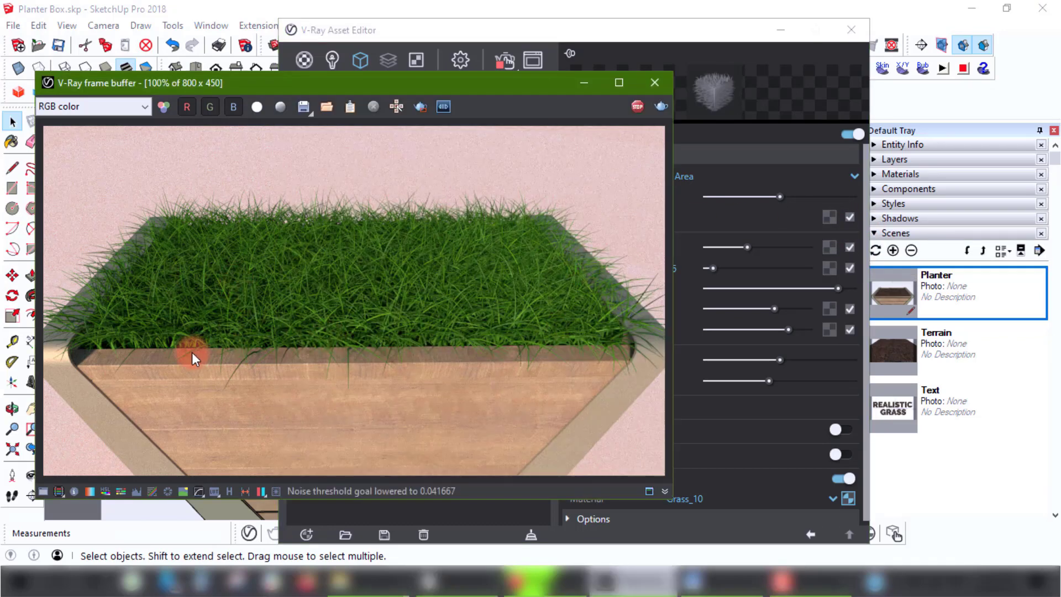
# - Assign a Noise A texture to the grass Length and enlarge its preview
pyautogui.click(723, 134)
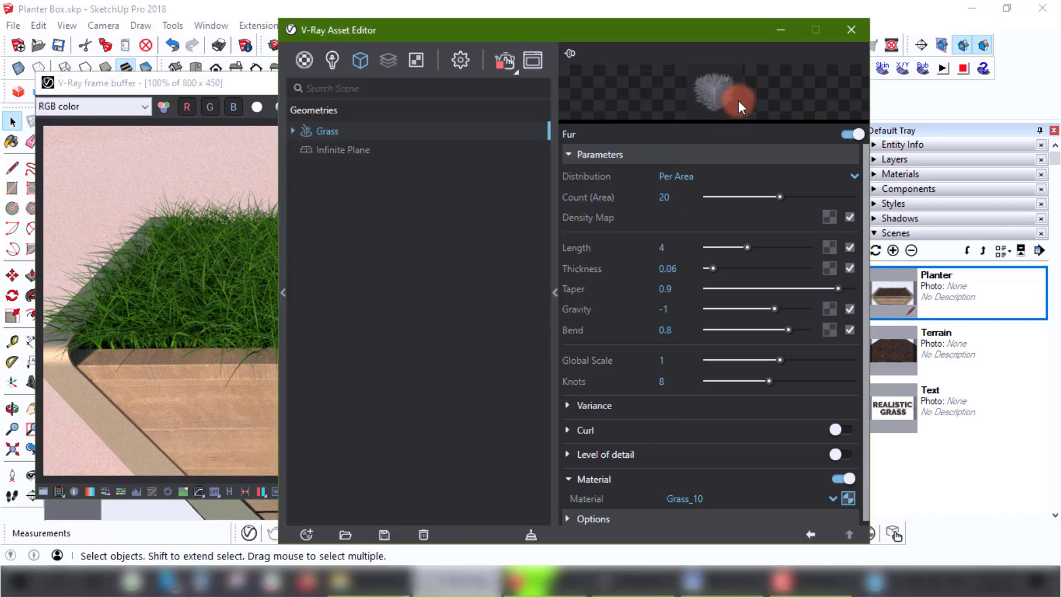
pyautogui.click(831, 250)
pyautogui.scroll(-3, 815, 320)
pyautogui.scroll(-3, 815, 320)
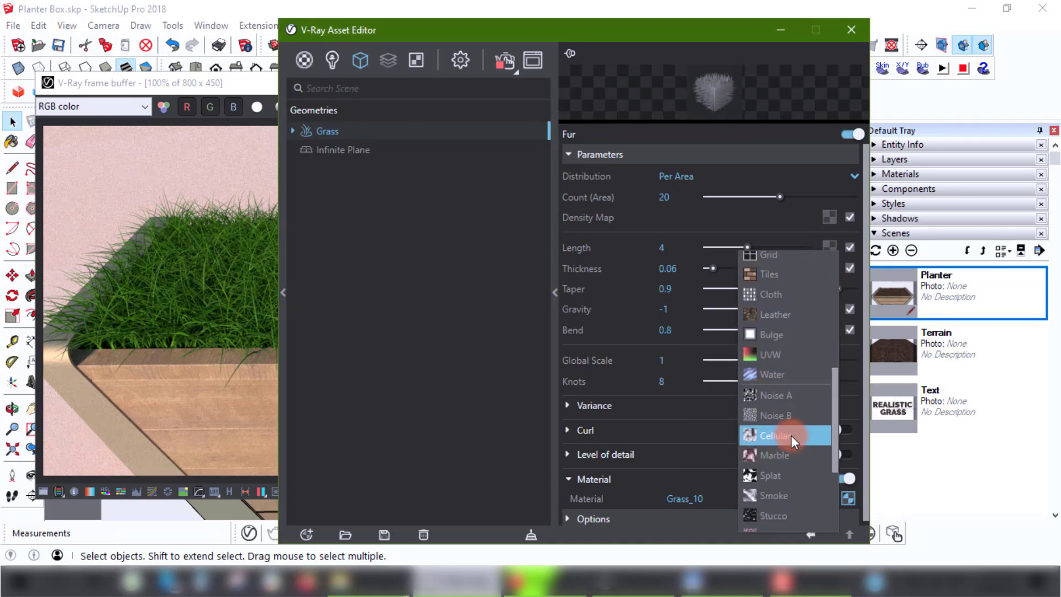
pyautogui.click(800, 394)
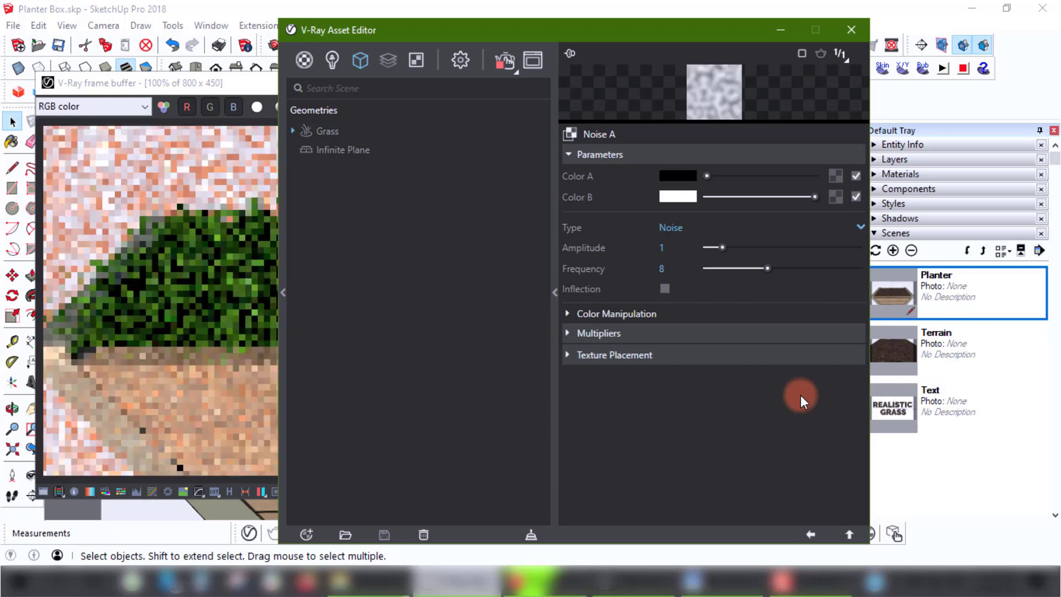
pyautogui.moveTo(713, 121); pyautogui.dragTo(729, 277)
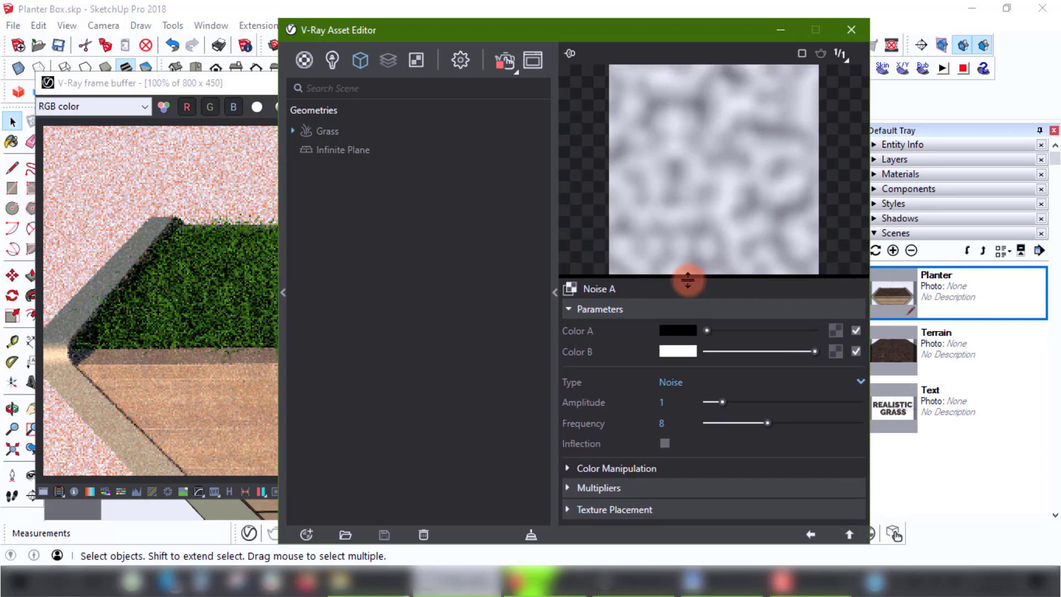
pyautogui.click(230, 320)
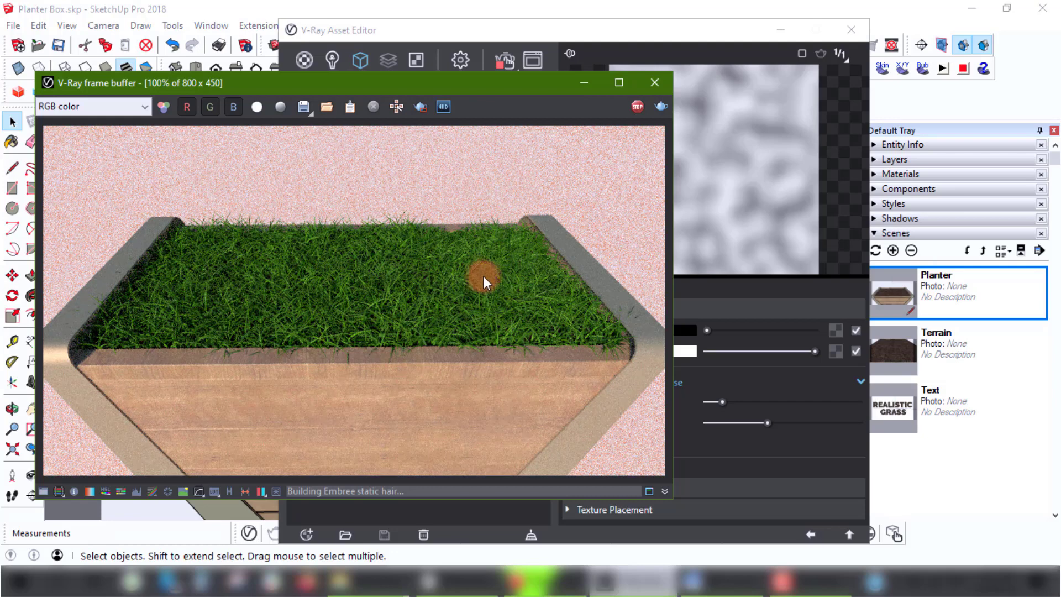
# - Change the Noise A Color A to a dark grey
pyautogui.click(741, 244)
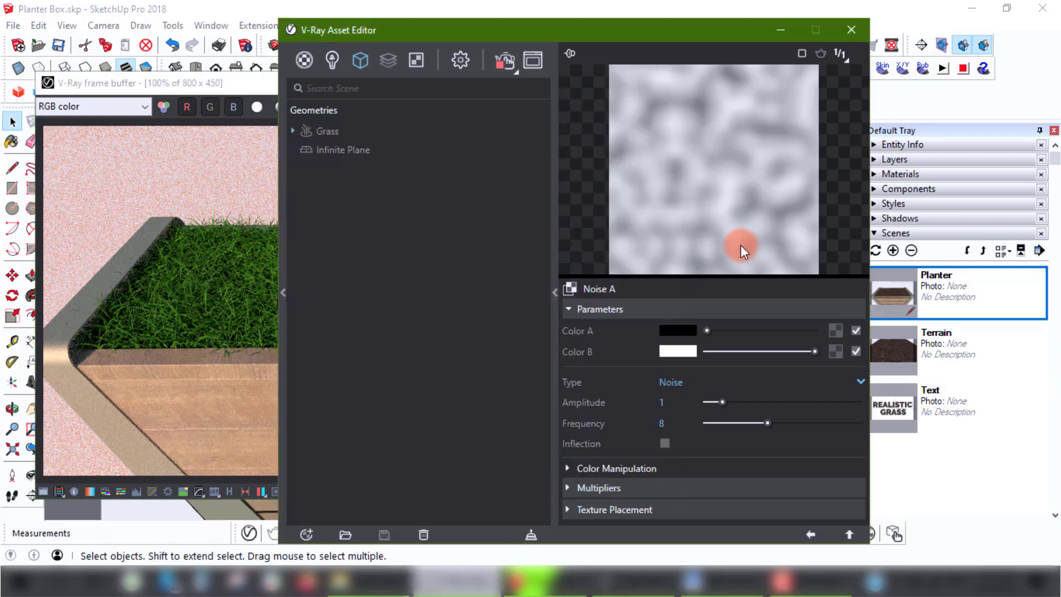
pyautogui.click(685, 331)
pyautogui.moveTo(285, 370); pyautogui.dragTo(272, 339)
pyautogui.click(764, 163)
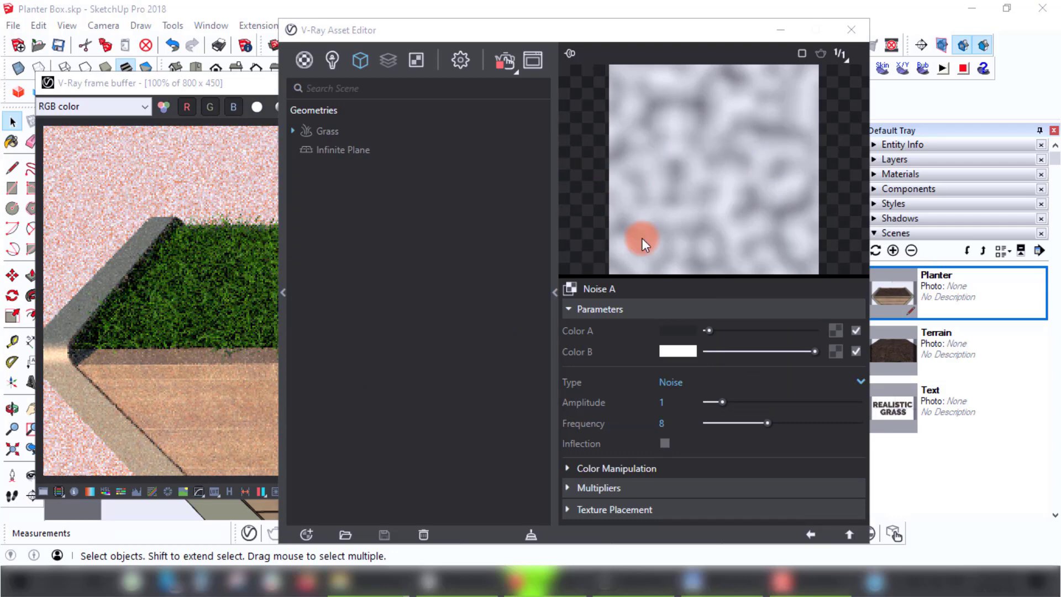
# - Set Noise A Amplitude to 5 and Frequency to 20
pyautogui.click(666, 403)
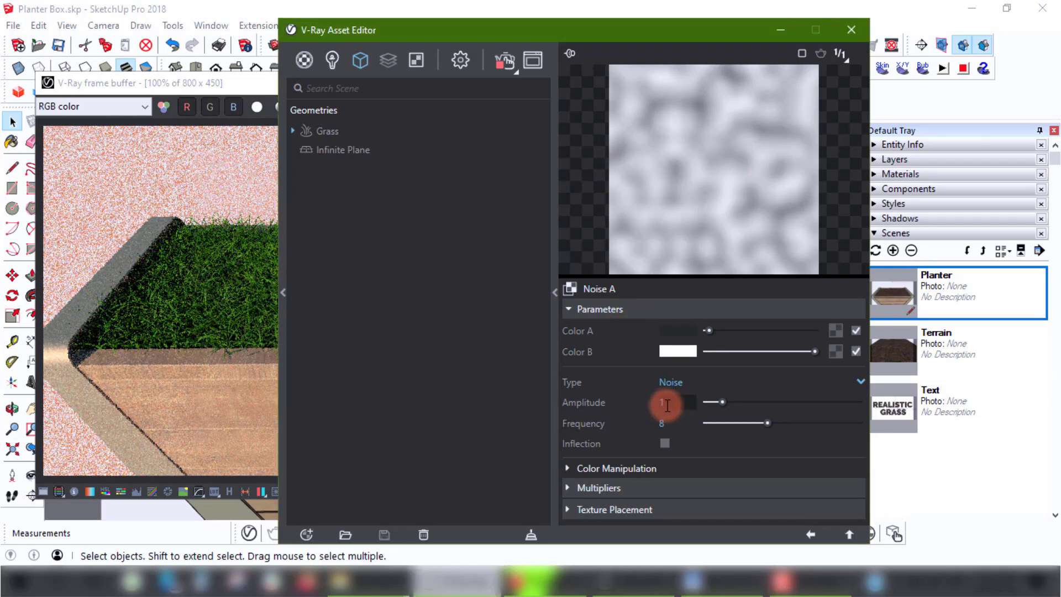
pyautogui.write('5')
pyautogui.press('Return')
pyautogui.click(667, 423)
pyautogui.write('15')
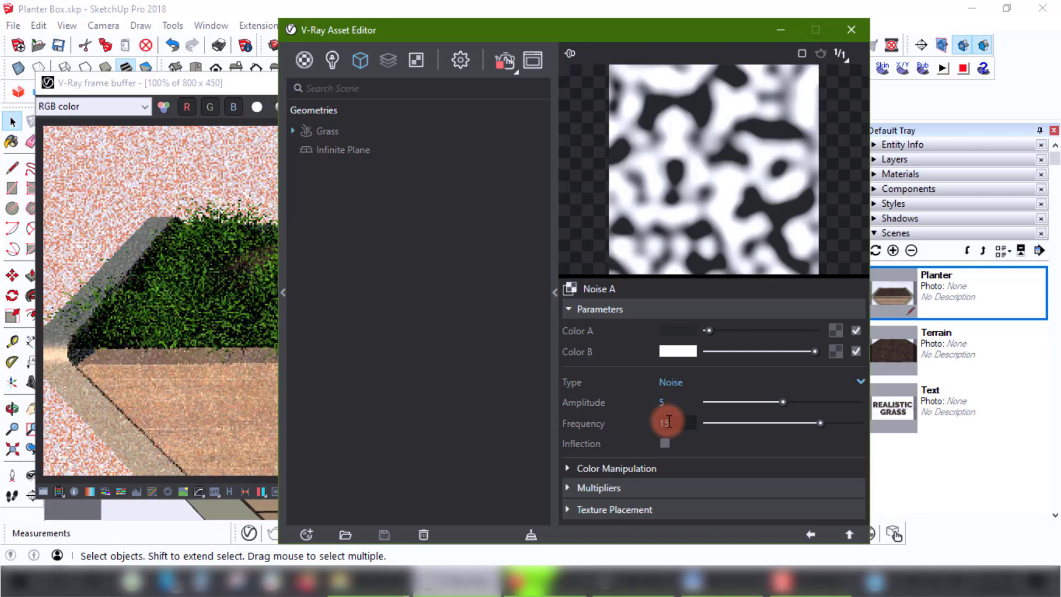
pyautogui.press('BackSpace')
pyautogui.press('BackSpace')
pyautogui.write('20')
pyautogui.press('Return')
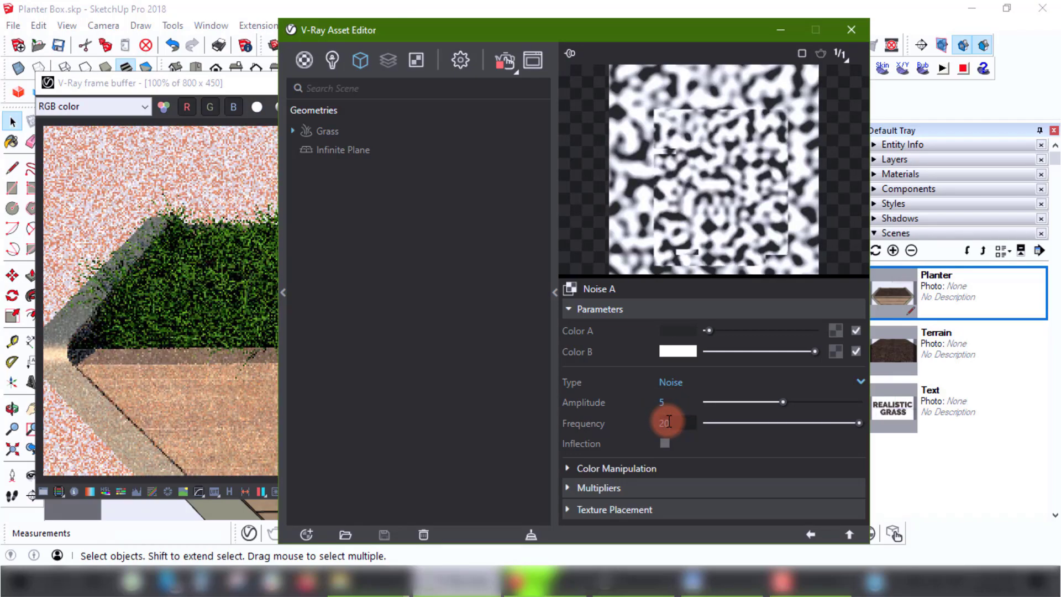
# - Fine-tune Color A to 0.206 grey and check the uneven grass render
pyautogui.click(675, 331)
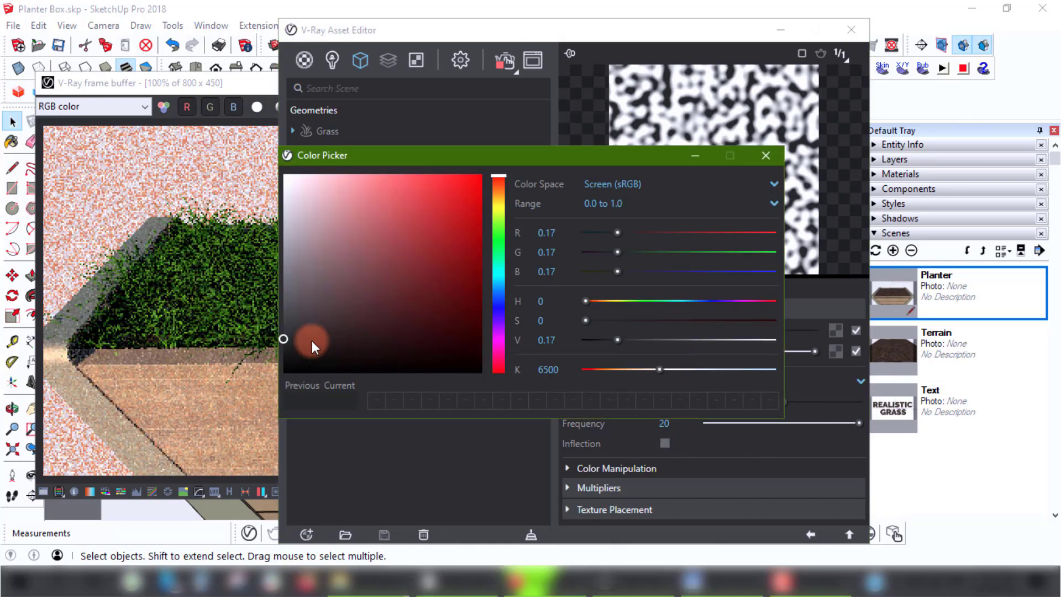
pyautogui.moveTo(298, 347); pyautogui.dragTo(283, 332)
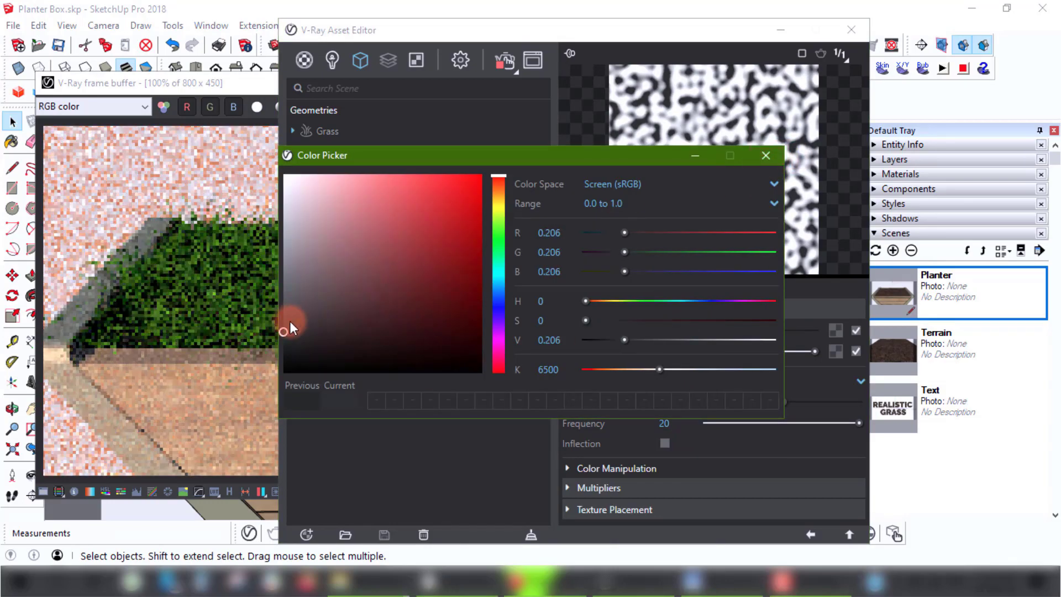
pyautogui.click(765, 155)
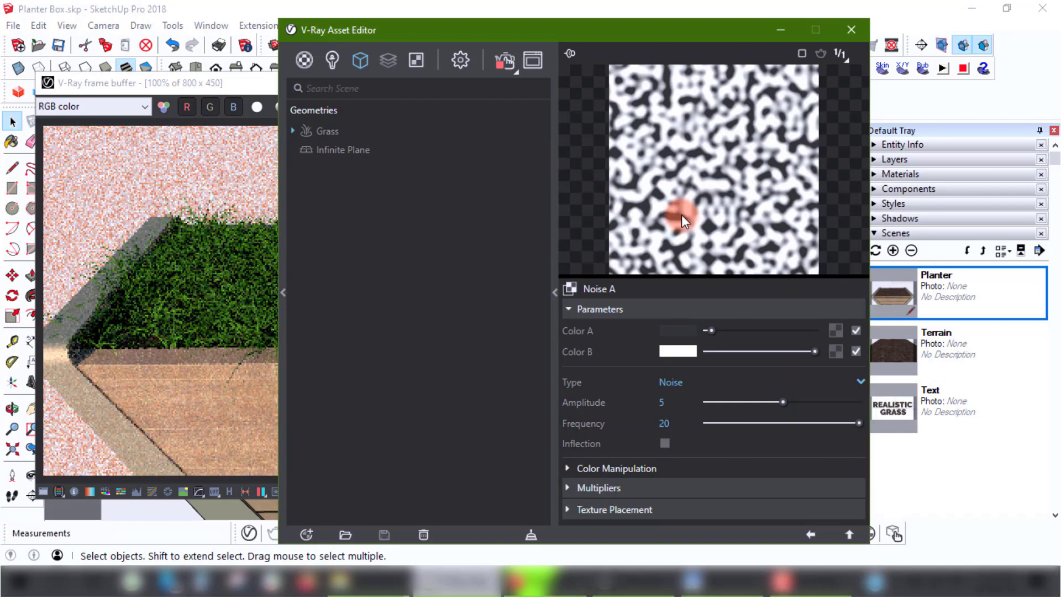
pyautogui.click(211, 361)
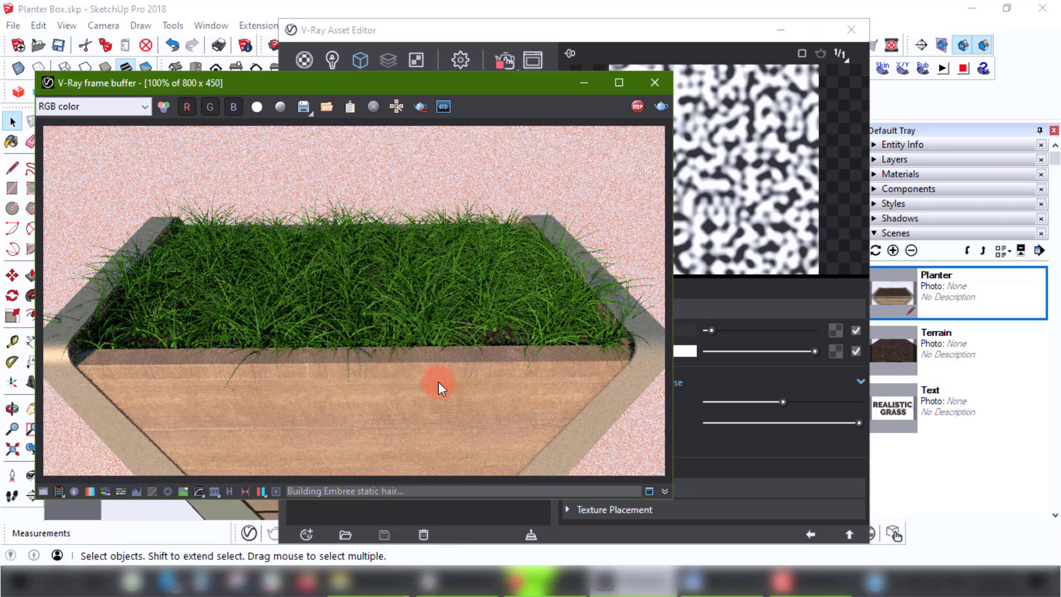
pyautogui.click(715, 206)
pyautogui.click(724, 215)
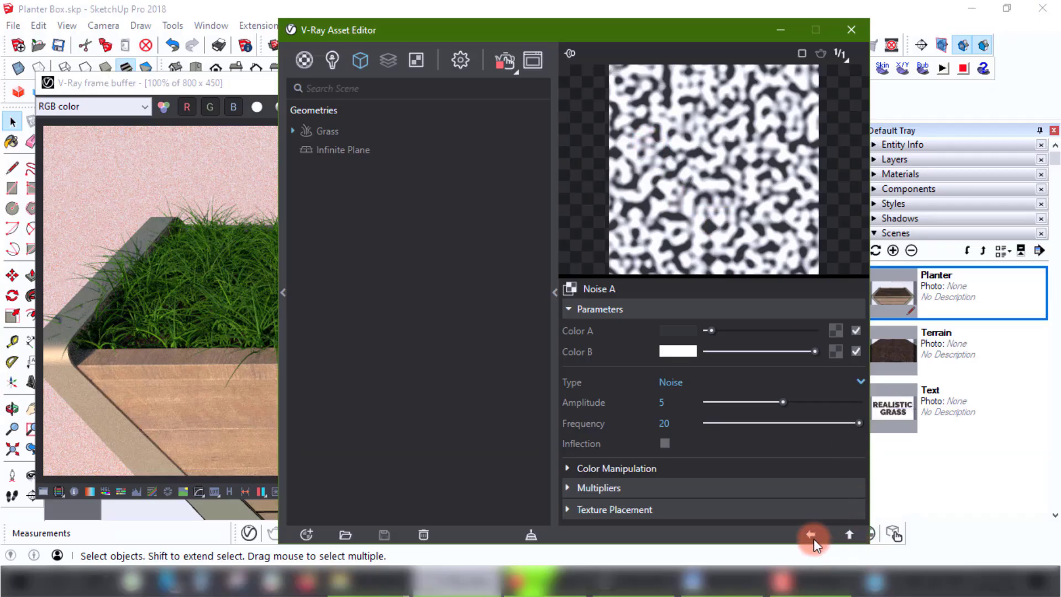
# - Assign a Smoke texture to the grass fur's Density Map
pyautogui.click(810, 534)
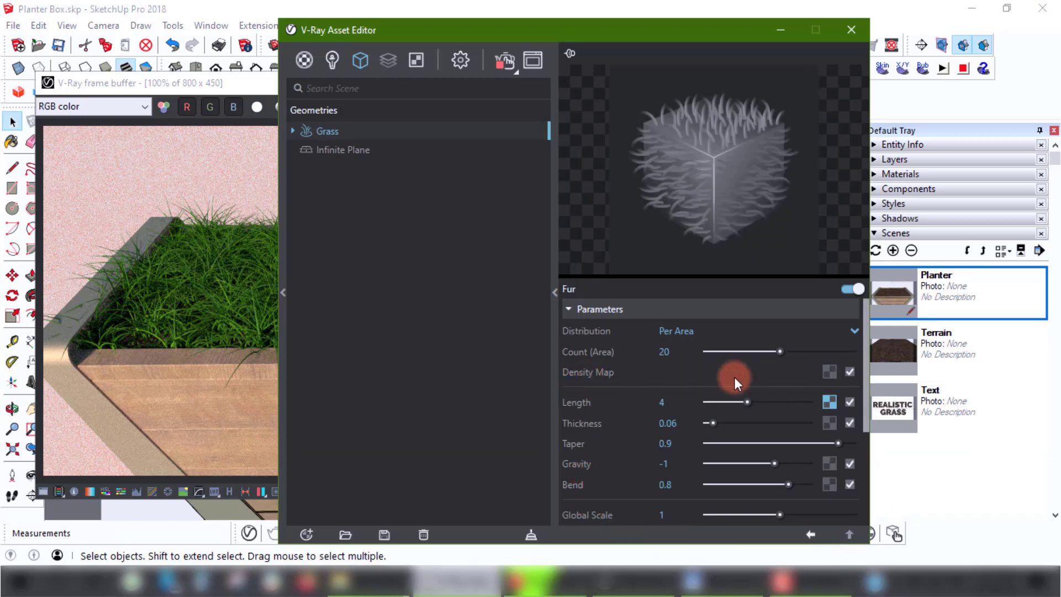
pyautogui.click(830, 373)
pyautogui.scroll(-5, 801, 287)
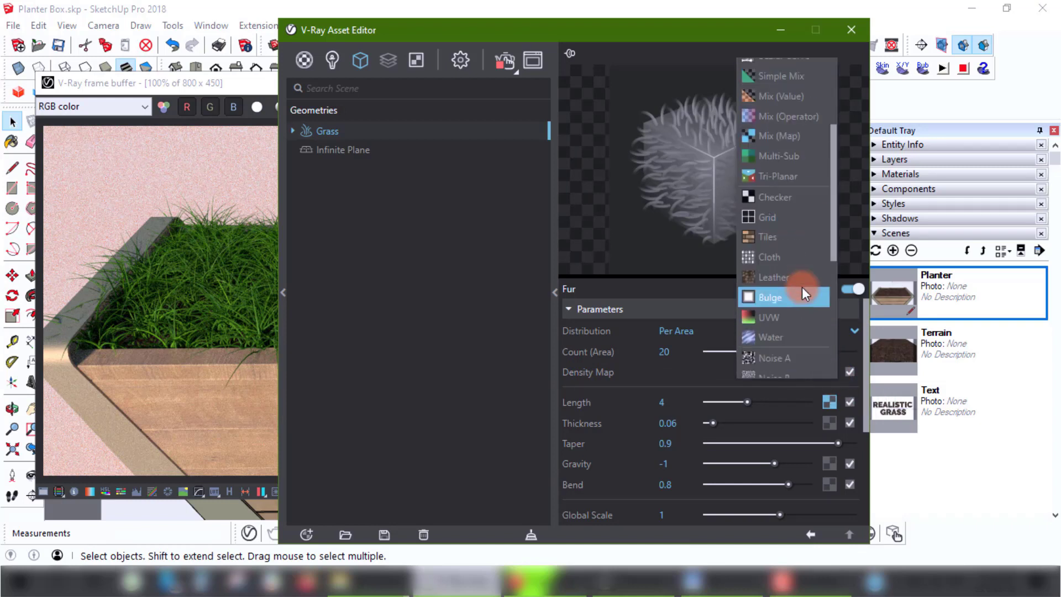
pyautogui.scroll(-2, 799, 296)
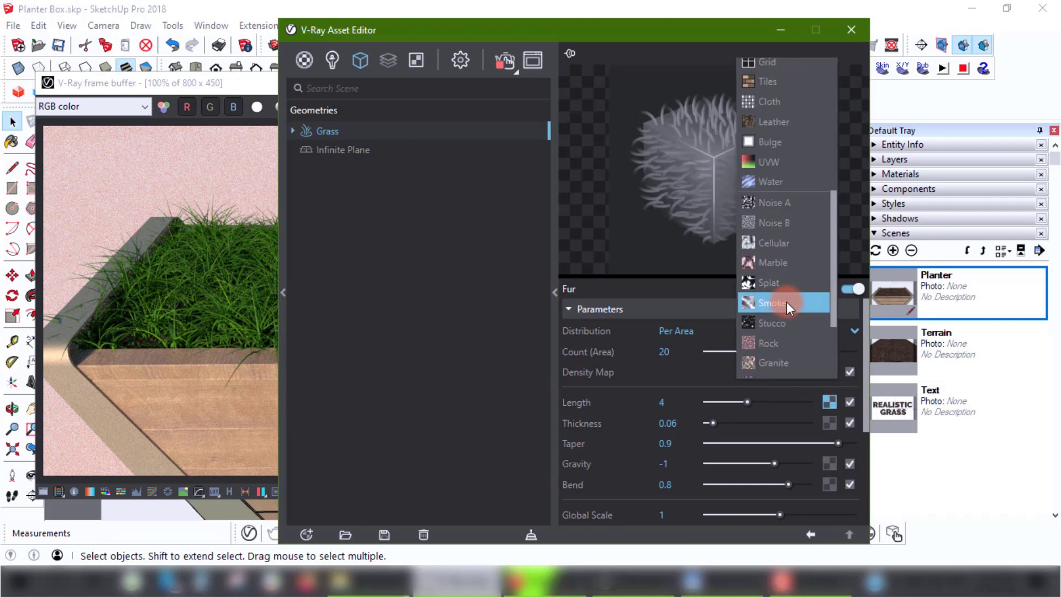
pyautogui.click(784, 303)
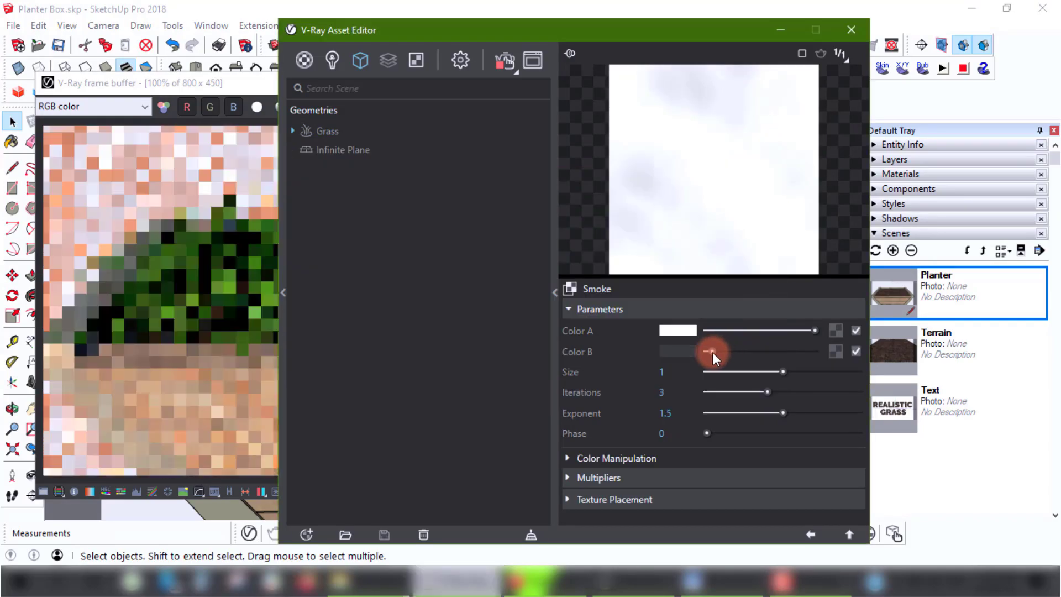
# - Adjust the Smoke sliders, reducing Size to 0.21 and Exponent to 1.21
pyautogui.moveTo(758, 373); pyautogui.dragTo(852, 372)
pyautogui.moveTo(769, 392); pyautogui.dragTo(860, 392)
pyautogui.moveTo(783, 413); pyautogui.dragTo(855, 413)
pyautogui.moveTo(852, 372); pyautogui.dragTo(712, 374)
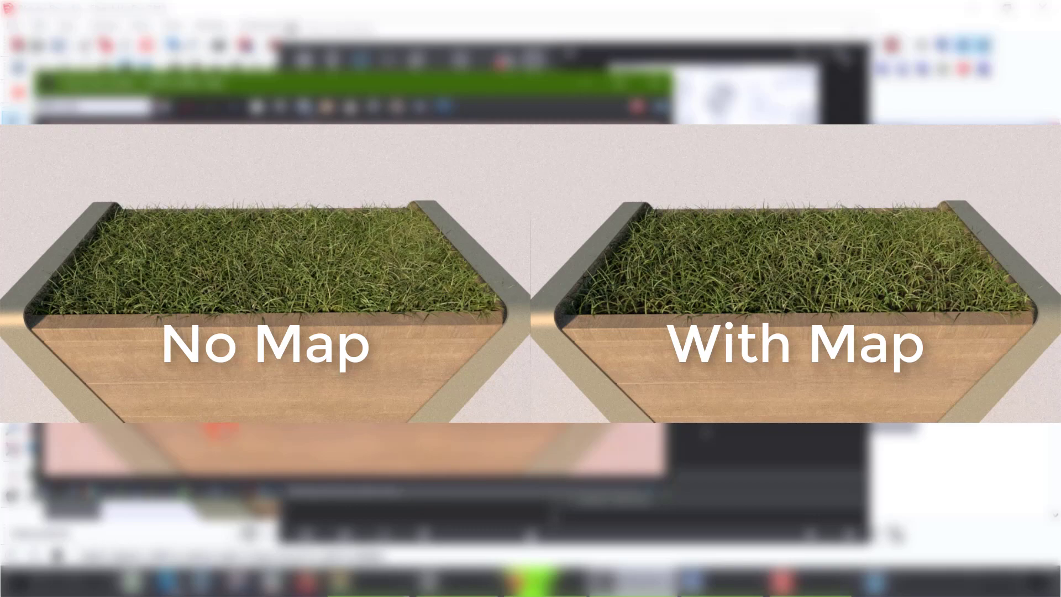
# - Clear the Smoke density map and paste the Length map's Noise A texture into it
pyautogui.click(734, 194)
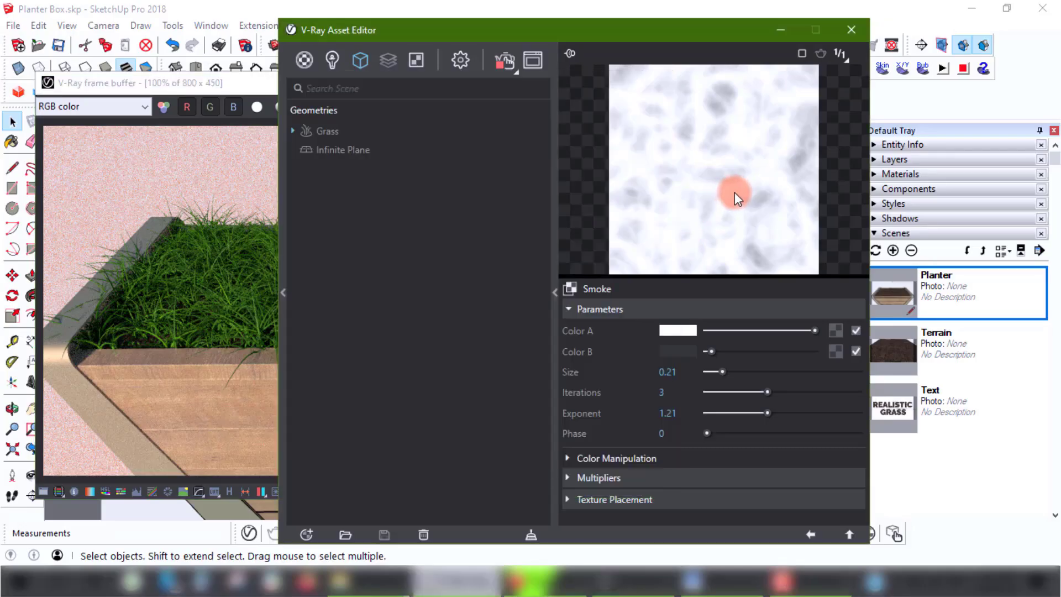
pyautogui.click(810, 534)
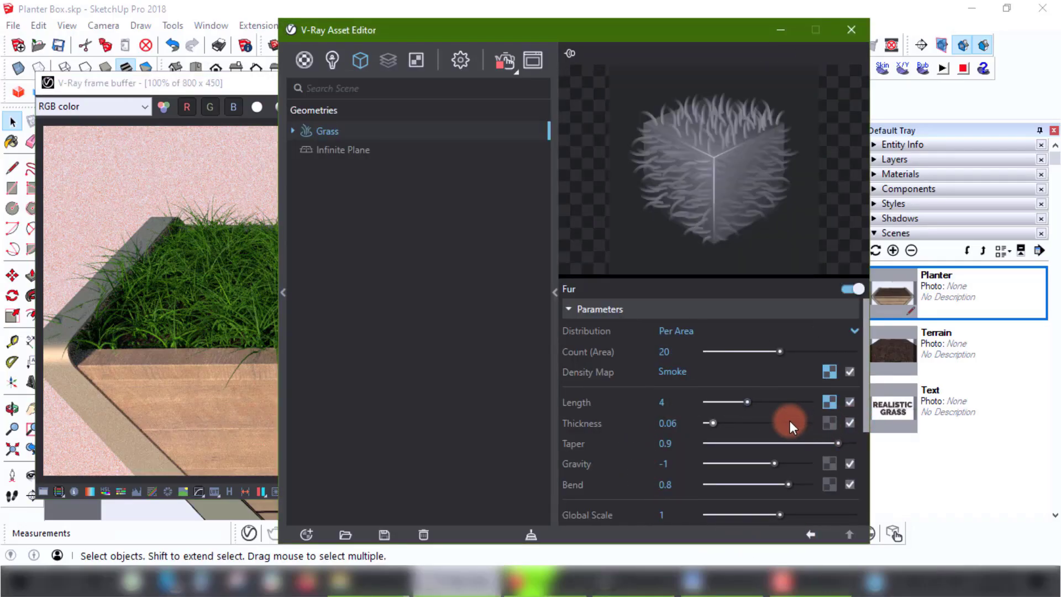
pyautogui.rightClick(829, 371)
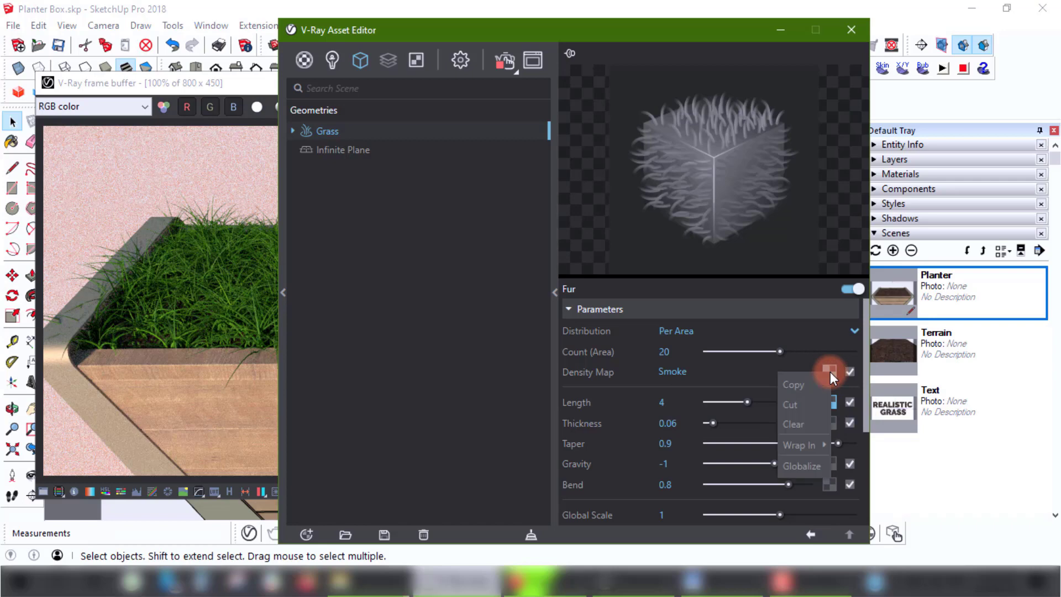
pyautogui.click(800, 419)
pyautogui.rightClick(827, 400)
pyautogui.click(815, 411)
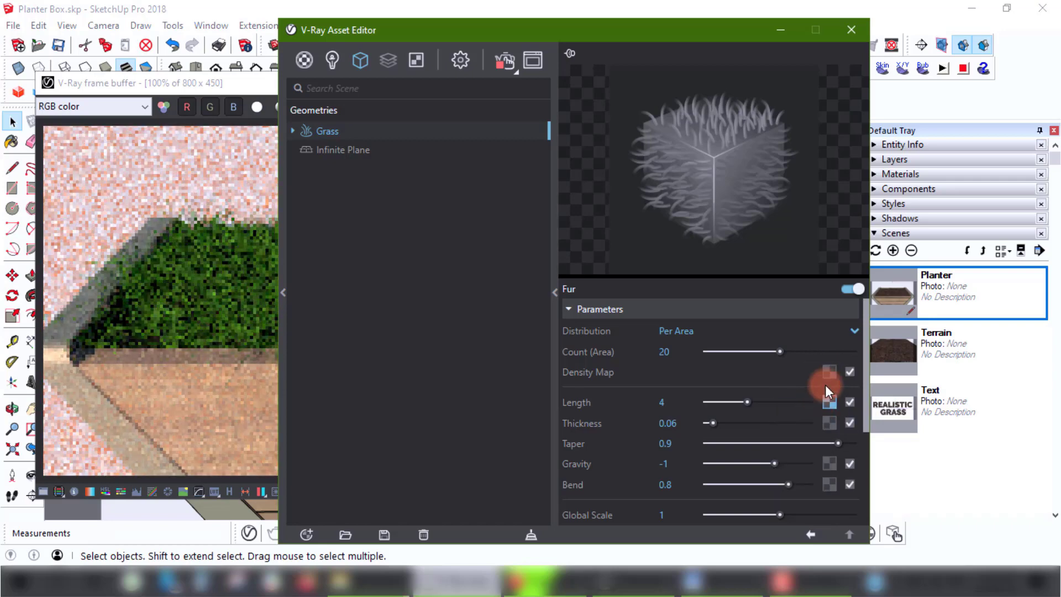
pyautogui.rightClick(829, 372)
pyautogui.click(818, 380)
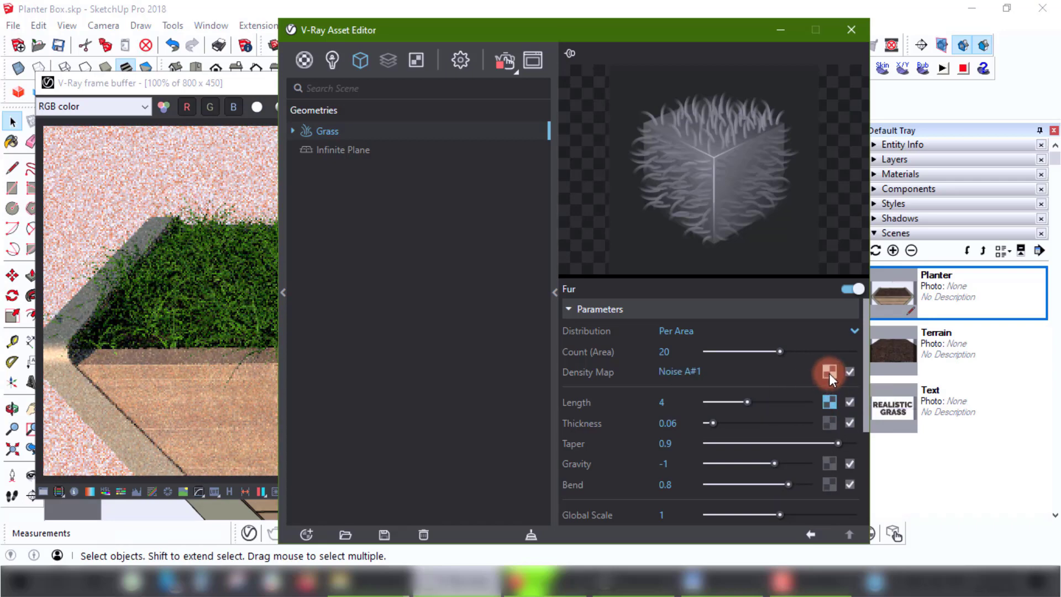
# - Set the pasted density Noise A texture's type to Inflected Perlin
pyautogui.click(829, 373)
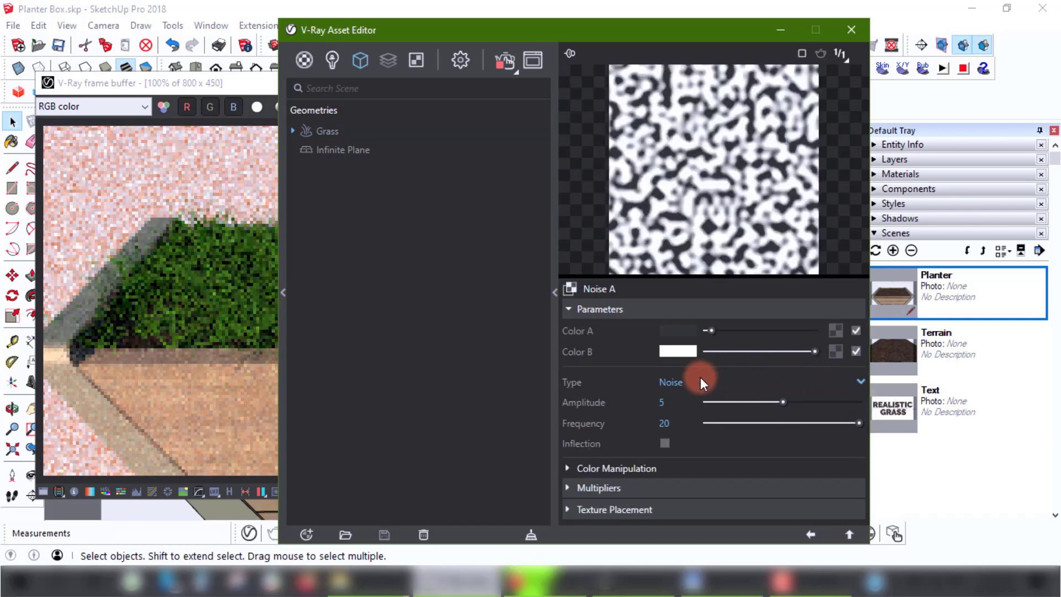
pyautogui.click(677, 383)
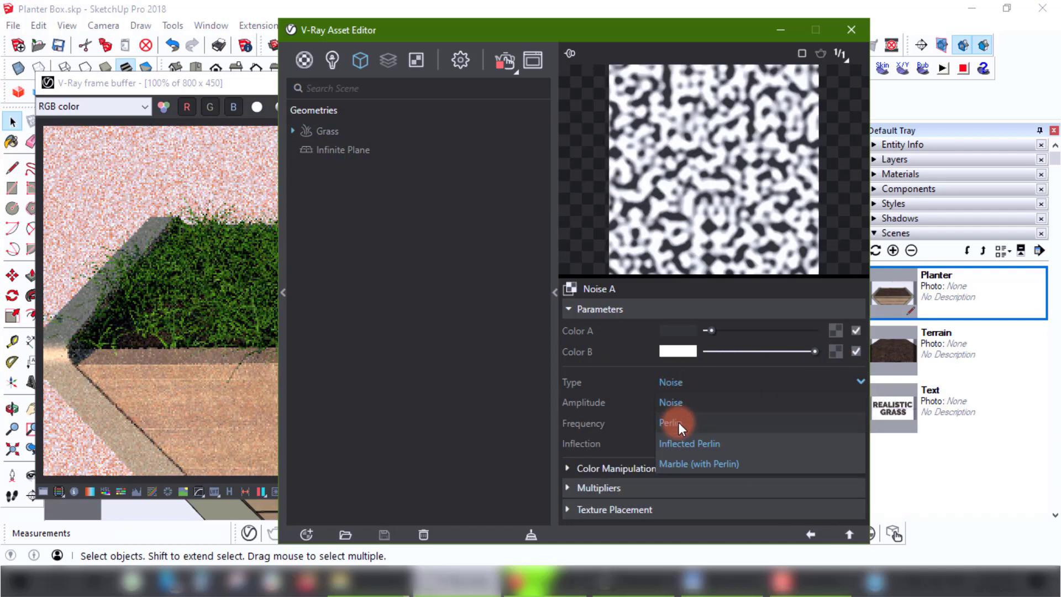
pyautogui.click(761, 444)
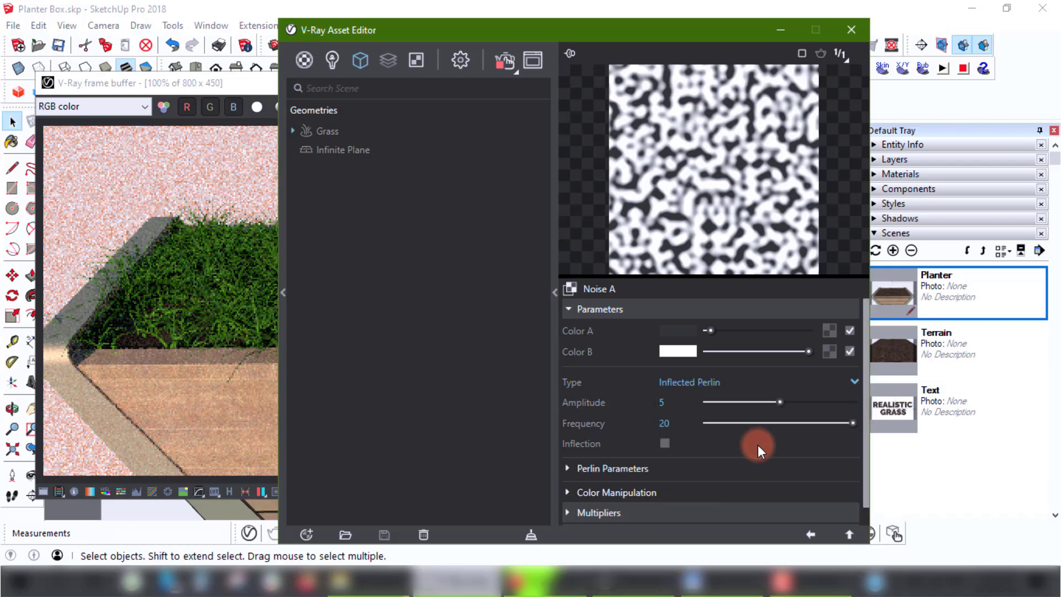
pyautogui.click(667, 445)
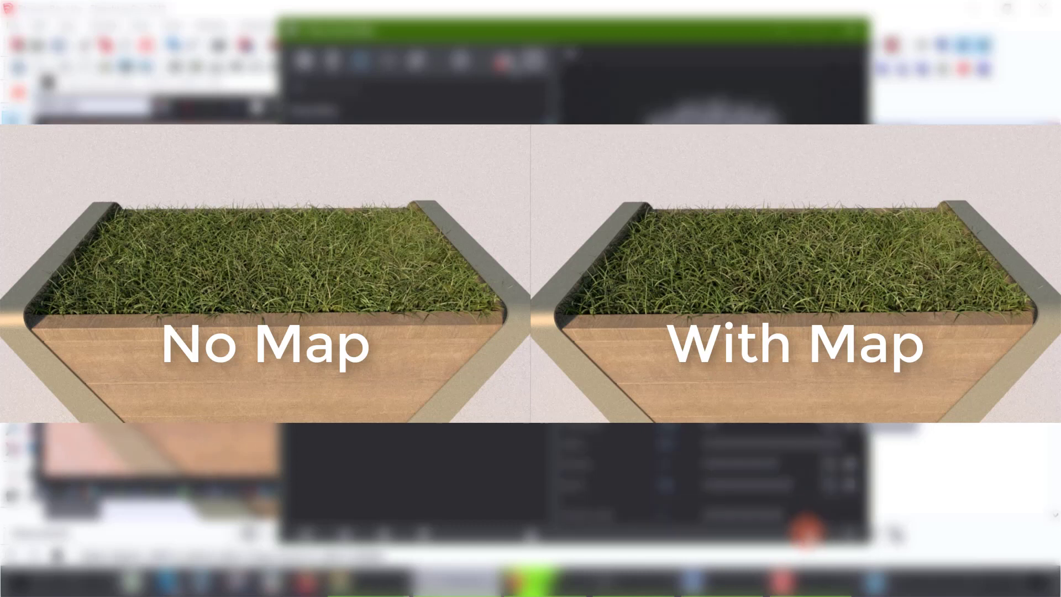
pyautogui.moveTo(315, 88); pyautogui.dragTo(491, 93)
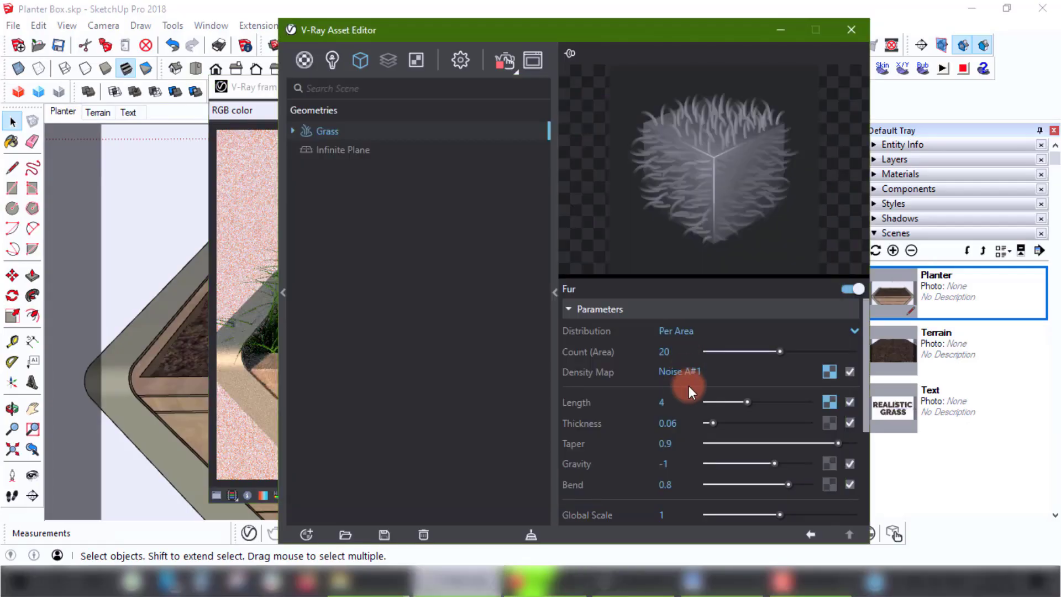
# - Set the planter grass fur Length to 2 and re-render it
pyautogui.click(671, 400)
pyautogui.write('2')
pyautogui.press('Return')
pyautogui.click(254, 436)
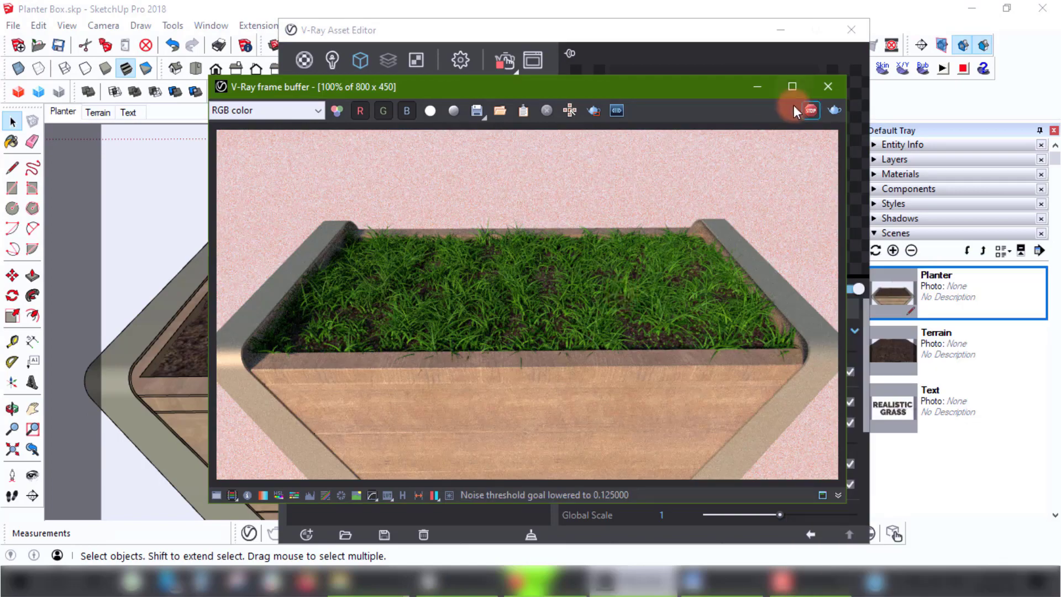
pyautogui.click(657, 398)
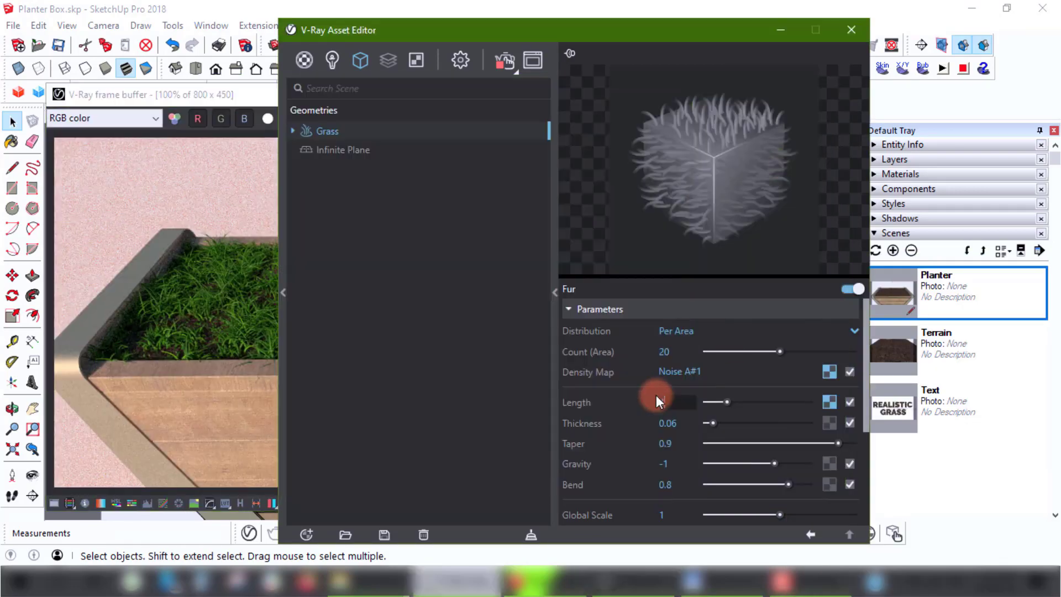
pyautogui.press('Return')
# - Switch to the Terrain scene and select the terrain grass for rendering
pyautogui.moveTo(329, 95); pyautogui.dragTo(485, 85)
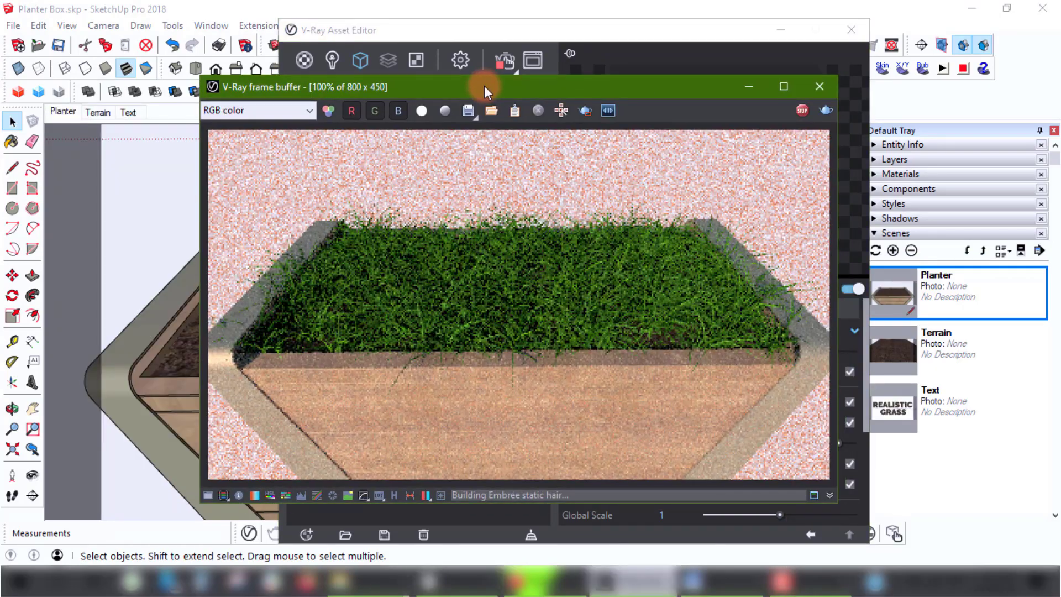
pyautogui.click(100, 113)
pyautogui.click(249, 533)
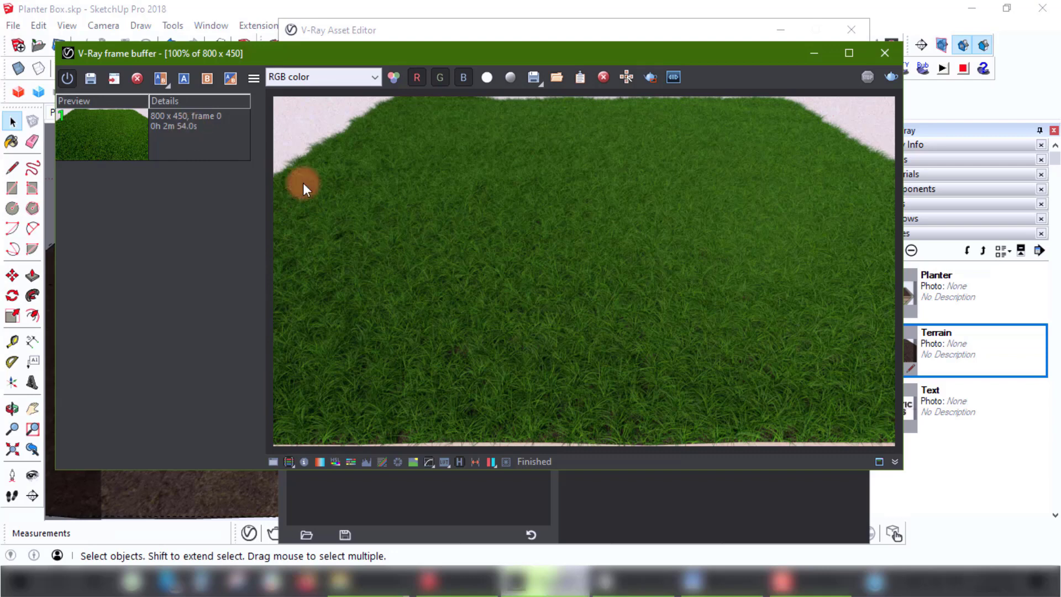
# - Close the frame buffer and switch on Level of detail for the Grass fur
pyautogui.click(878, 55)
pyautogui.click(360, 60)
pyautogui.click(403, 135)
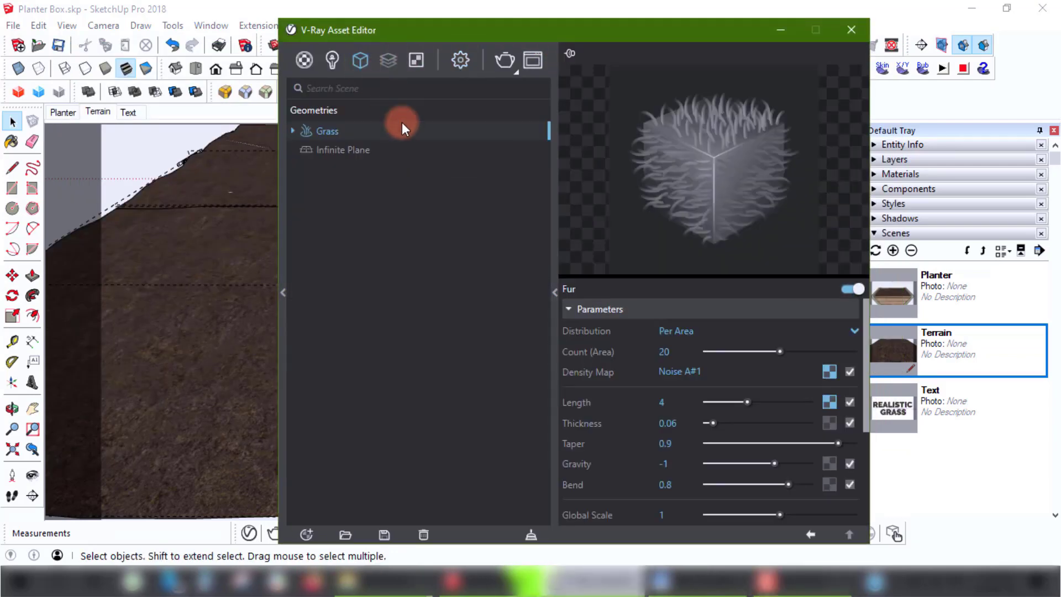
pyautogui.moveTo(623, 275); pyautogui.dragTo(622, 121)
pyautogui.click(605, 450)
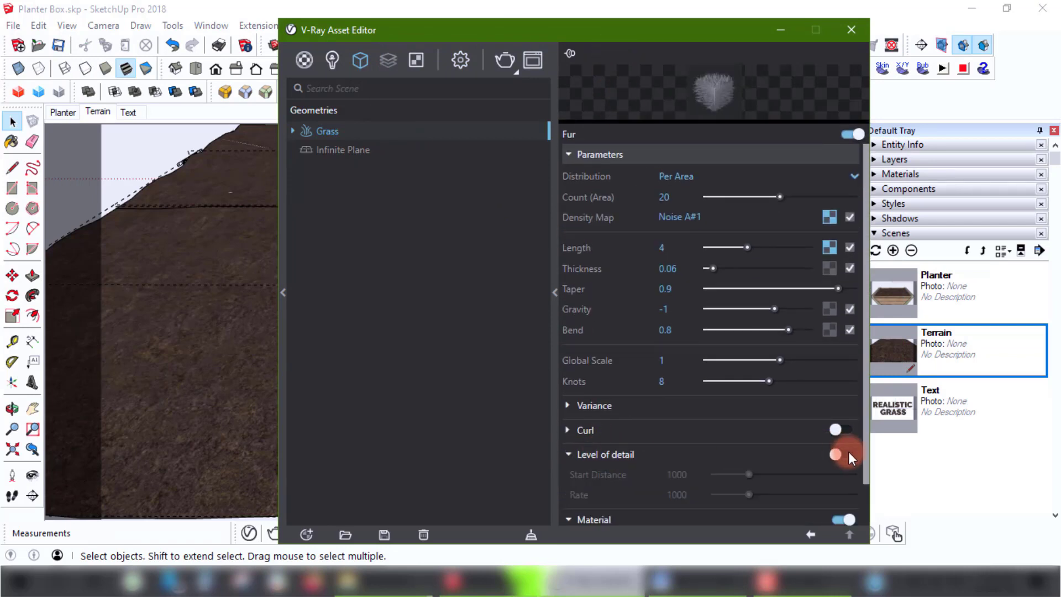
pyautogui.click(849, 453)
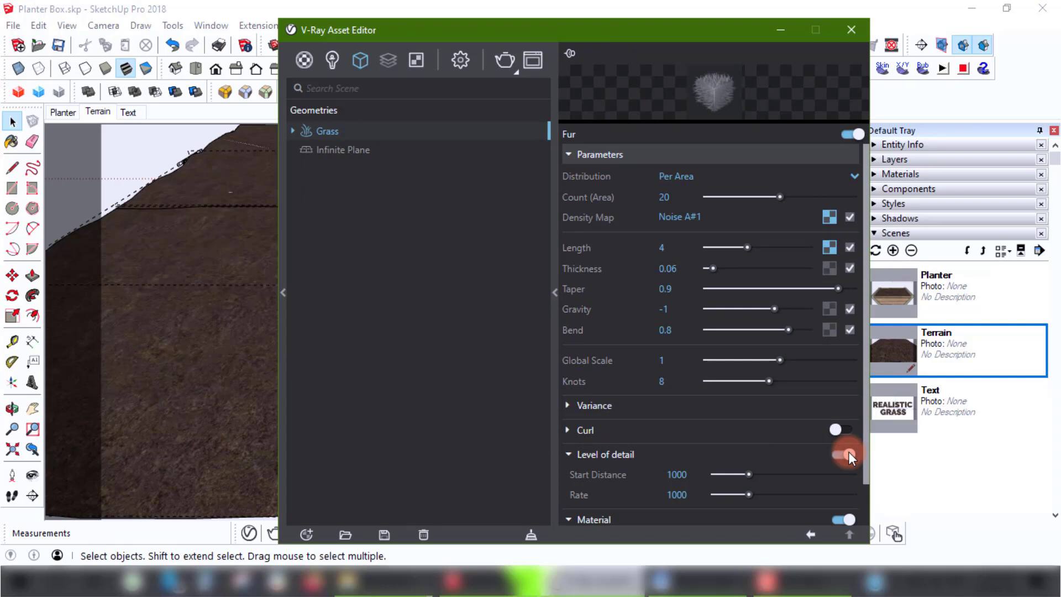
# - Set the LOD Start Distance to 20 and re-render the terrain
pyautogui.moveTo(694, 478); pyautogui.dragTo(652, 474)
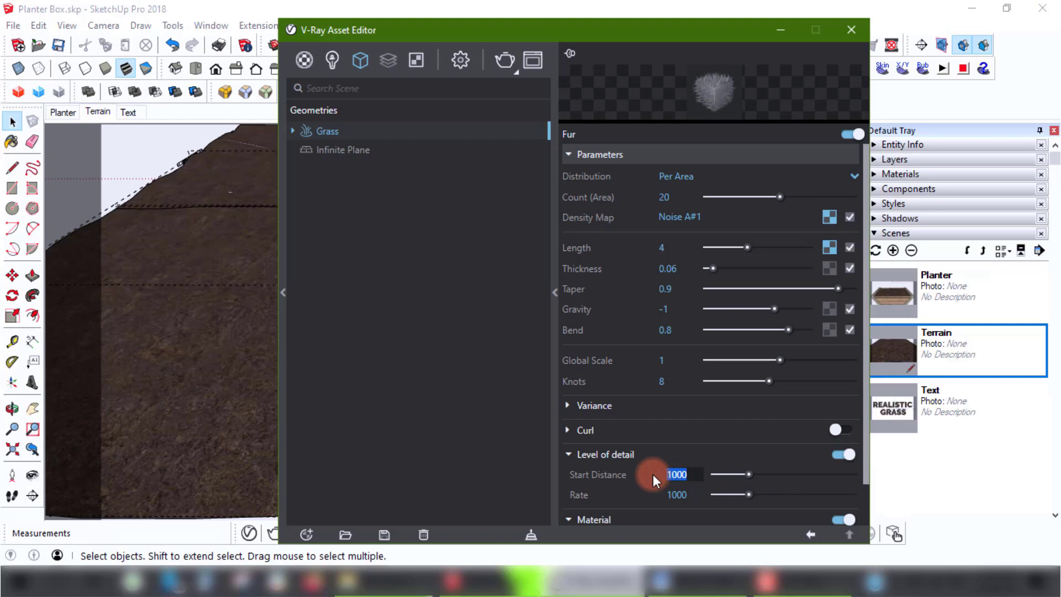
pyautogui.write('50')
pyautogui.press('Return')
pyautogui.doubleClick(654, 474)
pyautogui.write('20')
pyautogui.press('Return')
pyautogui.moveTo(468, 37); pyautogui.dragTo(442, 45)
pyautogui.click(479, 67)
pyautogui.moveTo(549, 53); pyautogui.dragTo(579, 53)
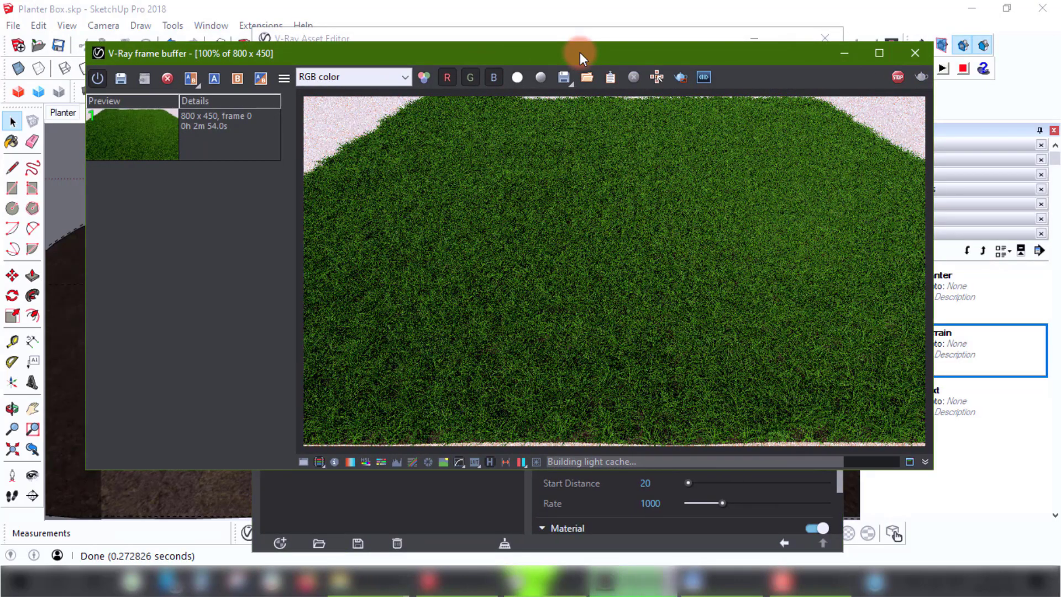
# - In the render history, set the latest terrain render as A and the earlier as B
pyautogui.click(230, 198)
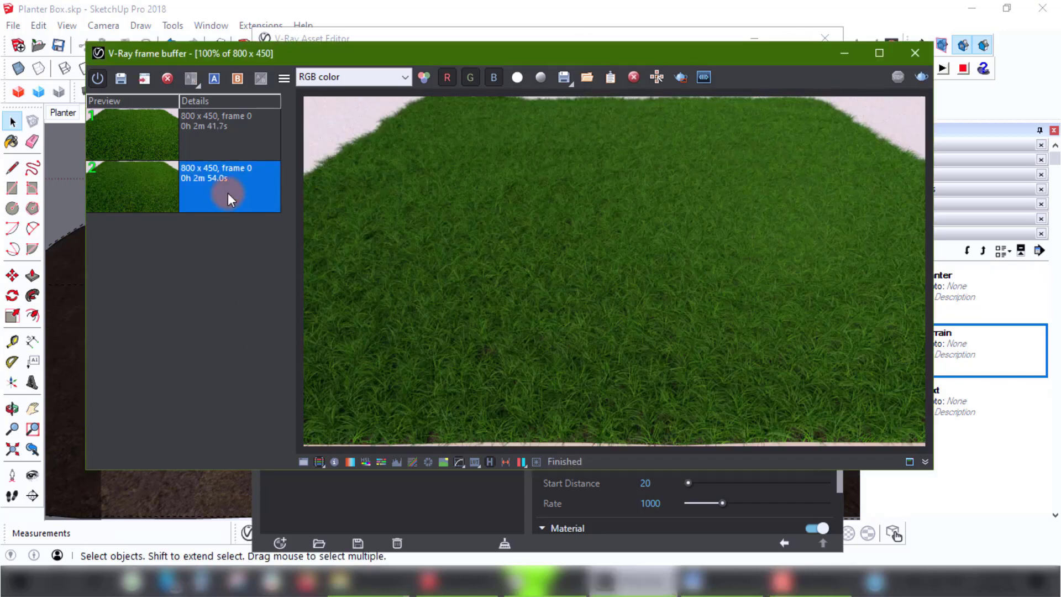
pyautogui.click(219, 78)
pyautogui.click(230, 135)
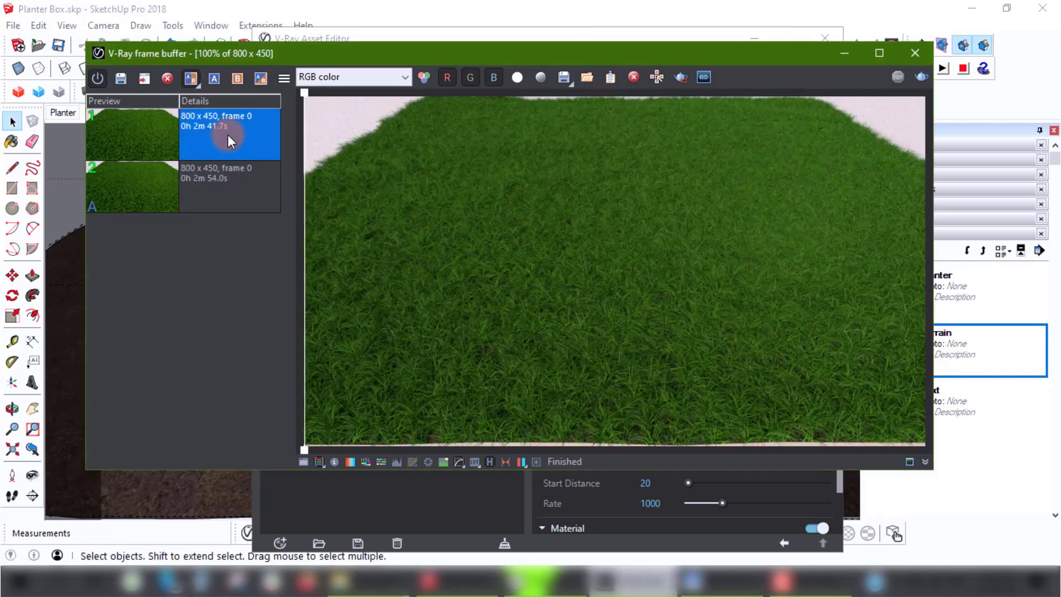
pyautogui.click(237, 79)
# - Sweep the A/B divider across the image, then close the frame buffer and Asset Editor
pyautogui.moveTo(308, 251); pyautogui.dragTo(601, 278)
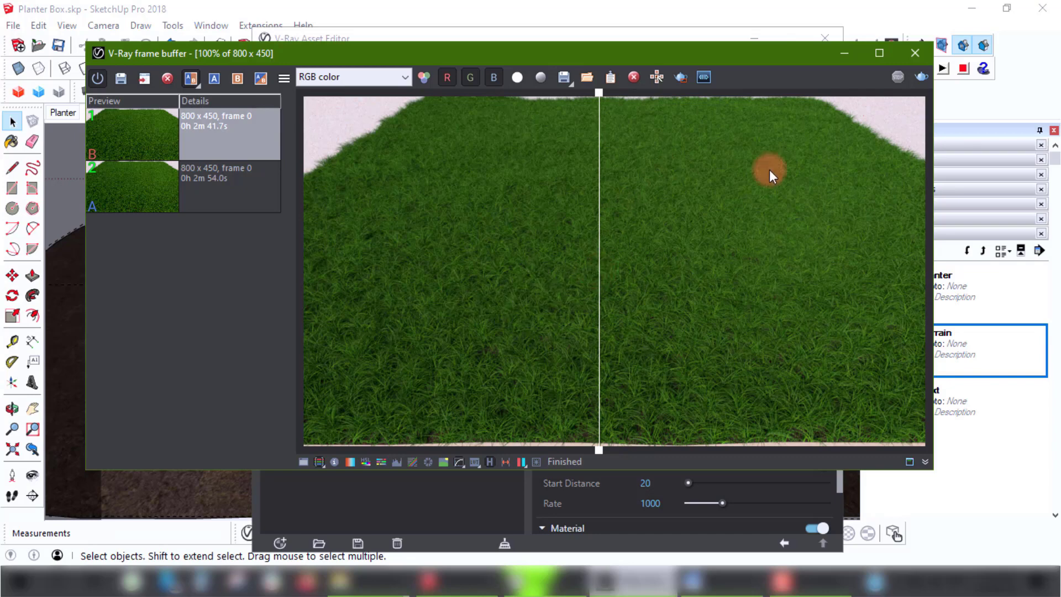
pyautogui.click(916, 53)
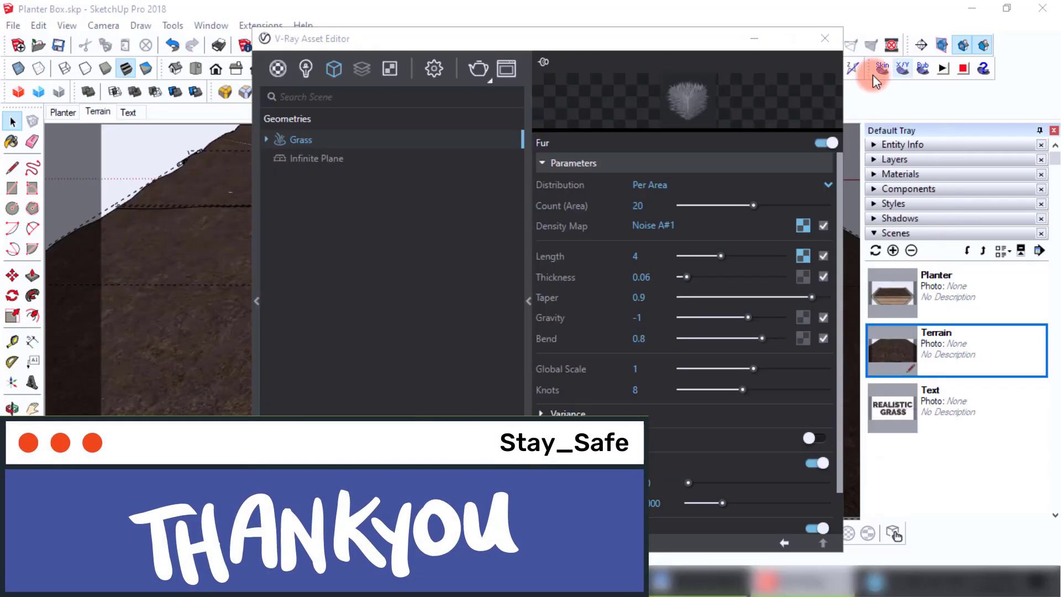
pyautogui.click(825, 38)
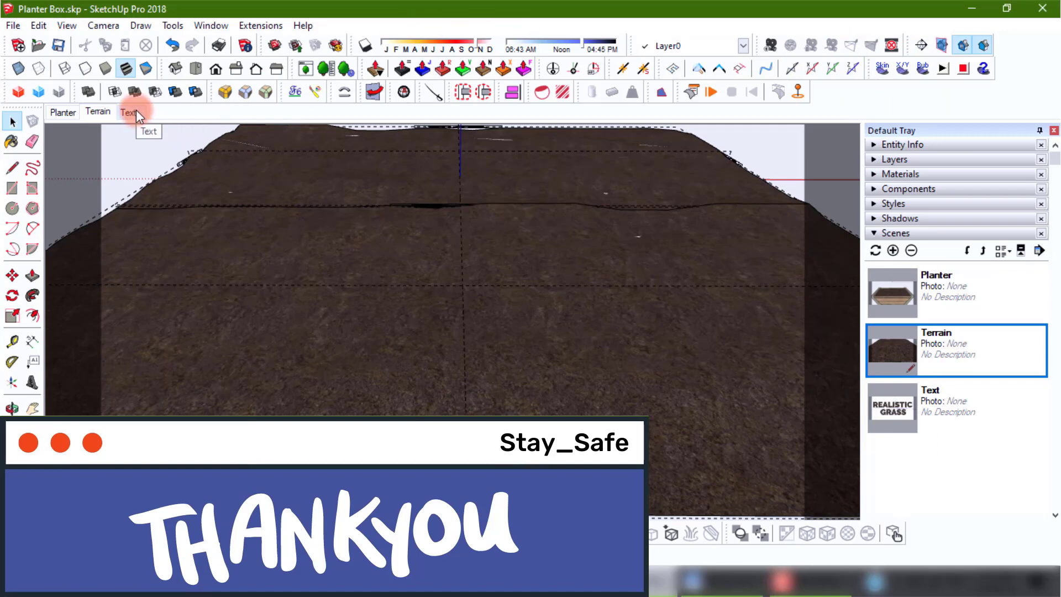